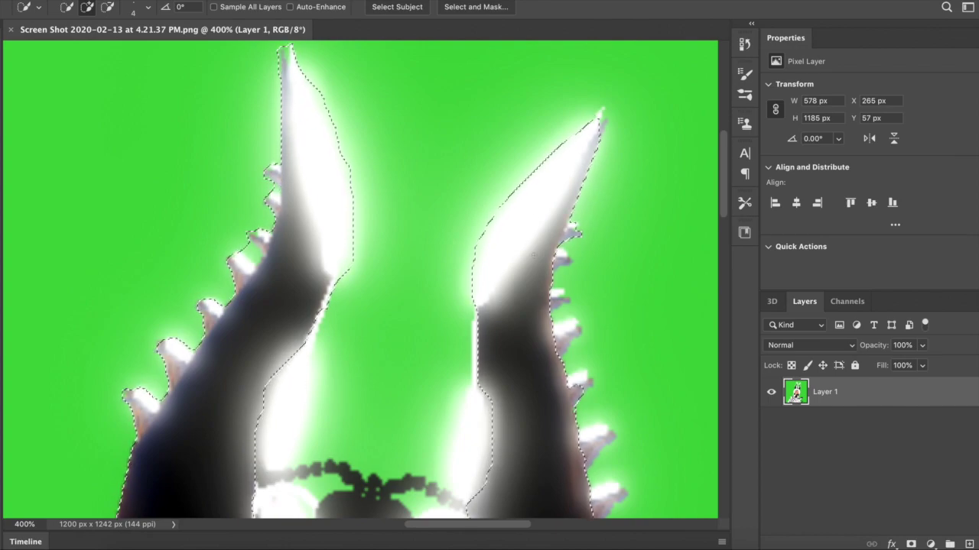
- Extend the quick selection down the character's body to cover the right-hand arm and the checkered skirt down to the canvas edge
{"action": "scroll", "coordinate": [231, 301], "scroll_direction": "down", "scroll_amount": 4}
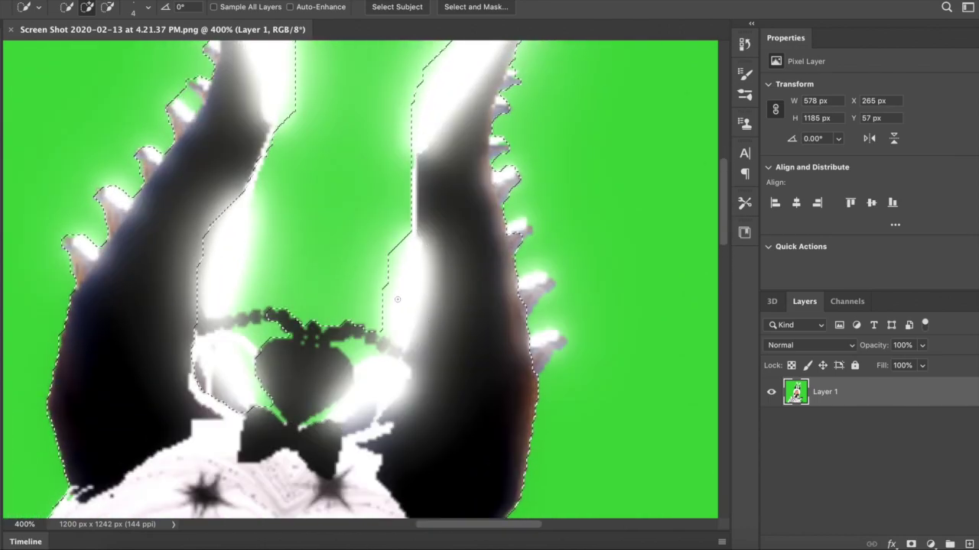
{"action": "scroll", "coordinate": [231, 301], "scroll_direction": "down", "scroll_amount": 10}
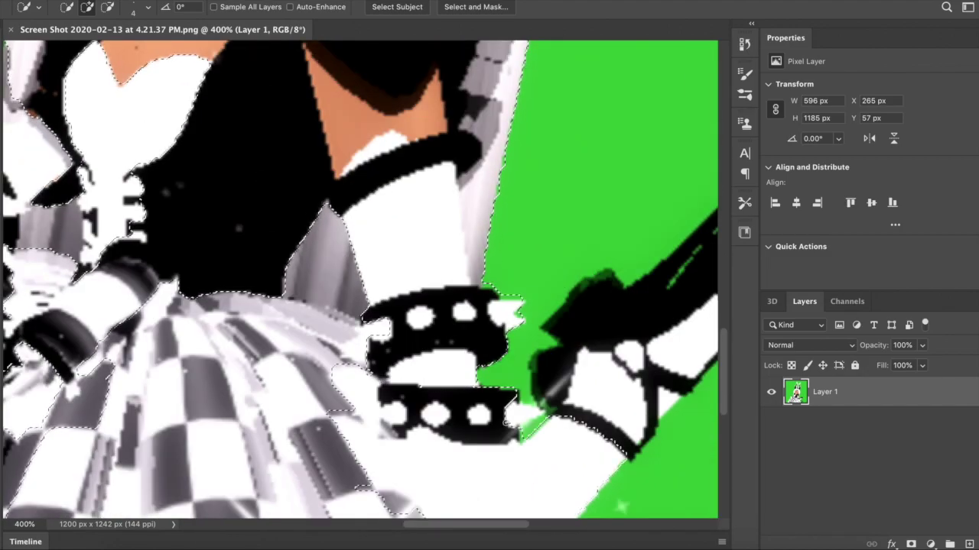
{"action": "scroll", "coordinate": [608, 367], "scroll_direction": "right", "scroll_amount": 5}
{"action": "scroll", "coordinate": [608, 367], "scroll_direction": "down", "scroll_amount": 8}
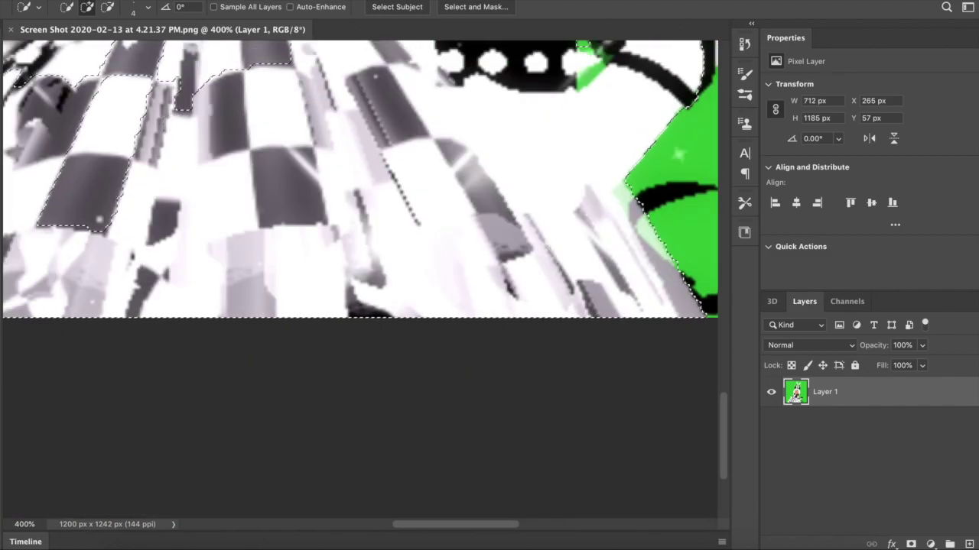
{"action": "scroll", "coordinate": [598, 222], "scroll_direction": "right", "scroll_amount": 5}
{"action": "scroll", "coordinate": [430, 268], "scroll_direction": "left", "scroll_amount": 5}
{"action": "scroll", "coordinate": [430, 268], "scroll_direction": "up", "scroll_amount": 2}
- Add the left-hand arm and the left side of the skirt to the quick selection and check the character's outline
{"action": "mouse_move", "coordinate": [430, 268]}
{"action": "left_mouse_down"}
{"action": "mouse_move", "coordinate": [168, 222]}
{"action": "mouse_move", "coordinate": [229, 138]}
{"action": "mouse_move", "coordinate": [286, 139]}
{"action": "left_mouse_up"}
{"action": "scroll", "coordinate": [286, 142], "scroll_direction": "left", "scroll_amount": 5}
{"action": "left_click_drag", "start_coordinate": [413, 329], "coordinate": [336, 406]}
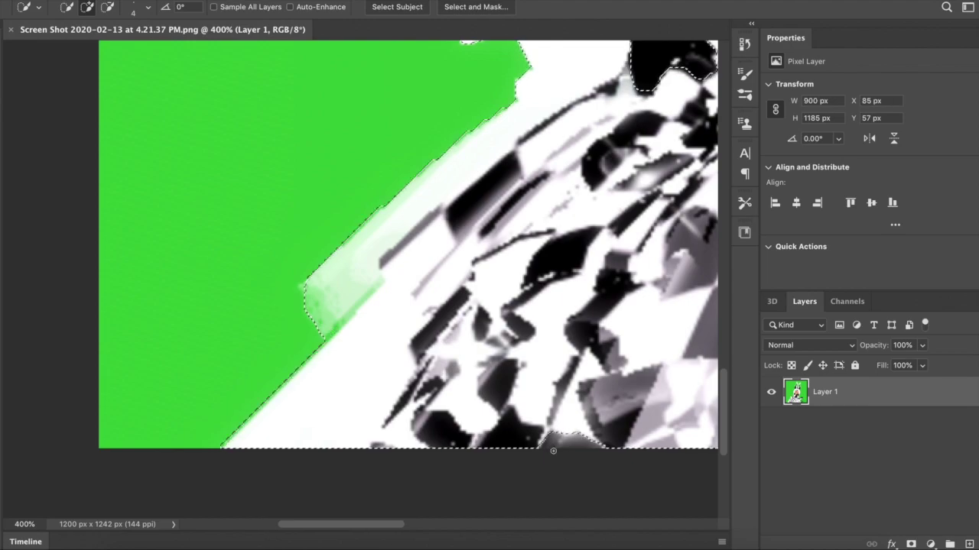
{"action": "scroll", "coordinate": [552, 448], "scroll_direction": "right", "scroll_amount": 8}
{"action": "scroll", "coordinate": [179, 194], "scroll_direction": "left", "scroll_amount": 4}
{"action": "scroll", "coordinate": [179, 194], "scroll_direction": "up", "scroll_amount": 5}
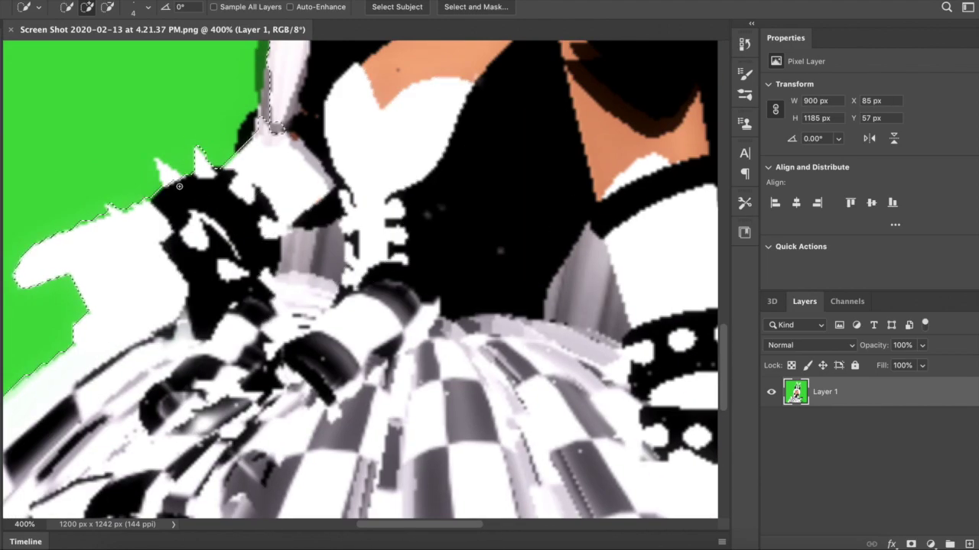
{"action": "scroll", "coordinate": [179, 194], "scroll_direction": "up", "scroll_amount": 5}
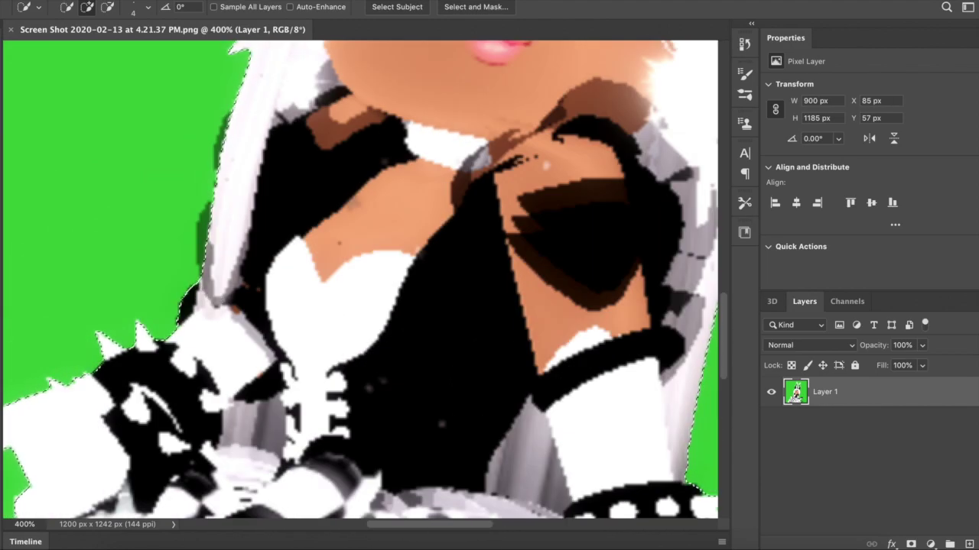
{"action": "scroll", "coordinate": [304, 284], "scroll_direction": "up", "scroll_amount": 6}
{"action": "scroll", "coordinate": [304, 285], "scroll_direction": "right", "scroll_amount": 2}
- Invert the selection, delete the green background around the character, and deselect
{"action": "key", "text": "super+minus"}
{"action": "key", "text": "super+minus"}
{"action": "key", "text": "super+minus"}
{"action": "left_click", "coordinate": [264, 0]}
{"action": "left_click", "coordinate": [285, 28]}
{"action": "key", "text": "Delete"}
{"action": "left_click", "coordinate": [264, 0]}
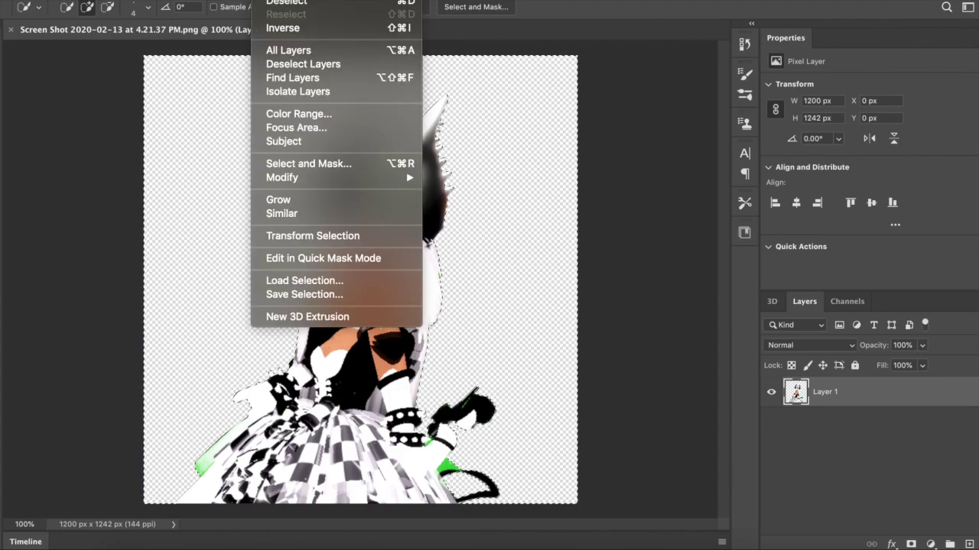
{"action": "left_click", "coordinate": [285, 2]}
- Select and delete the leftover green patches between the headband's chain and its heart ornament
{"action": "key", "text": "super+plus"}
{"action": "key", "text": "super+plus"}
{"action": "key", "text": "super+plus"}
{"action": "scroll", "coordinate": [280, 223], "scroll_direction": "up", "scroll_amount": 6}
{"action": "scroll", "coordinate": [280, 224], "scroll_direction": "right", "scroll_amount": 2}
{"action": "left_click", "coordinate": [291, 351]}
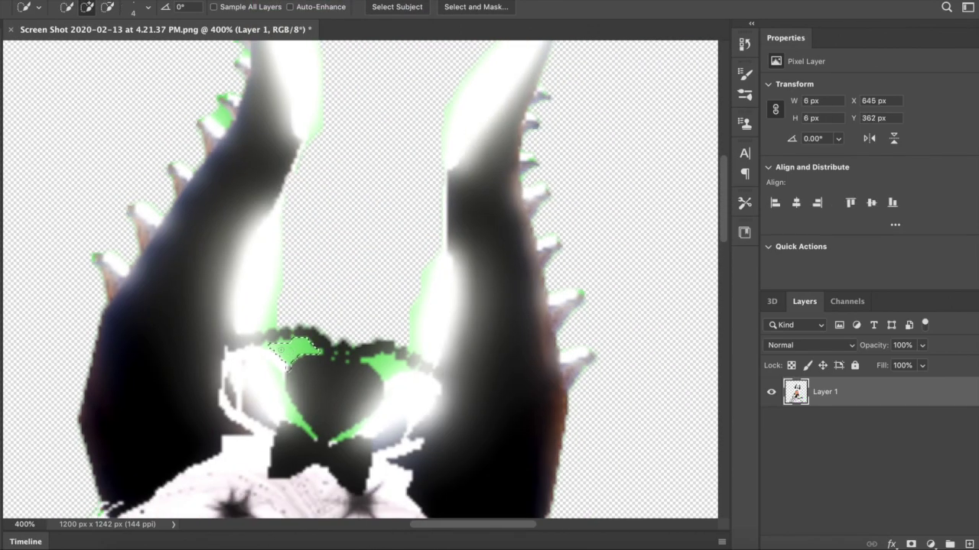
{"action": "key", "text": "Delete"}
{"action": "left_click", "coordinate": [413, 330]}
{"action": "left_click", "coordinate": [109, 7]}
{"action": "left_click", "coordinate": [446, 328]}
{"action": "left_click_drag", "start_coordinate": [433, 355], "coordinate": [427, 364]}
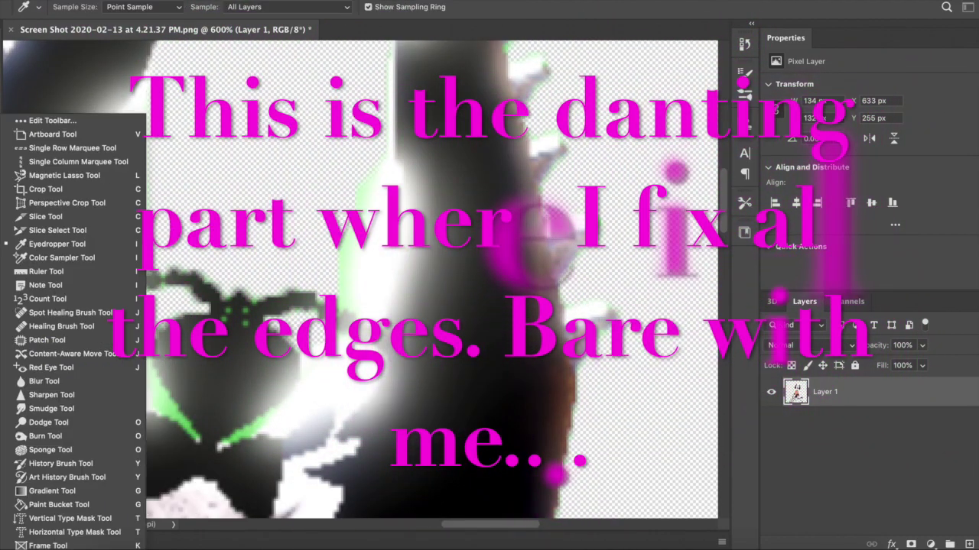
- Deselect and erase the green fringe along the white glow on the right-hand horn's inner edge
{"action": "left_click", "coordinate": [363, 258]}
{"action": "key", "text": "e"}
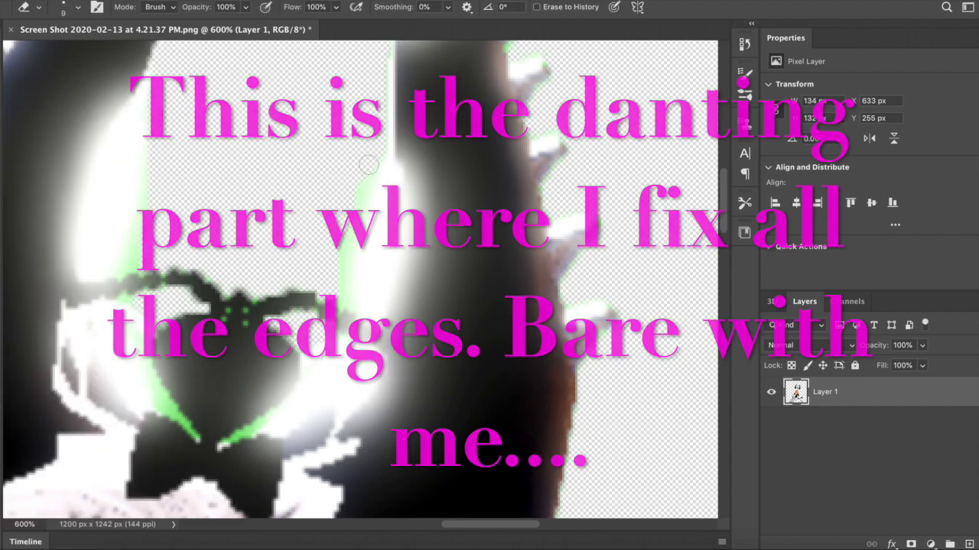
{"action": "left_click", "coordinate": [2, 179]}
{"action": "left_click", "coordinate": [44, 179]}
{"action": "left_click", "coordinate": [260, 0]}
{"action": "left_click", "coordinate": [272, 3]}
{"action": "scroll", "coordinate": [341, 275], "scroll_direction": "up", "scroll_amount": 4}
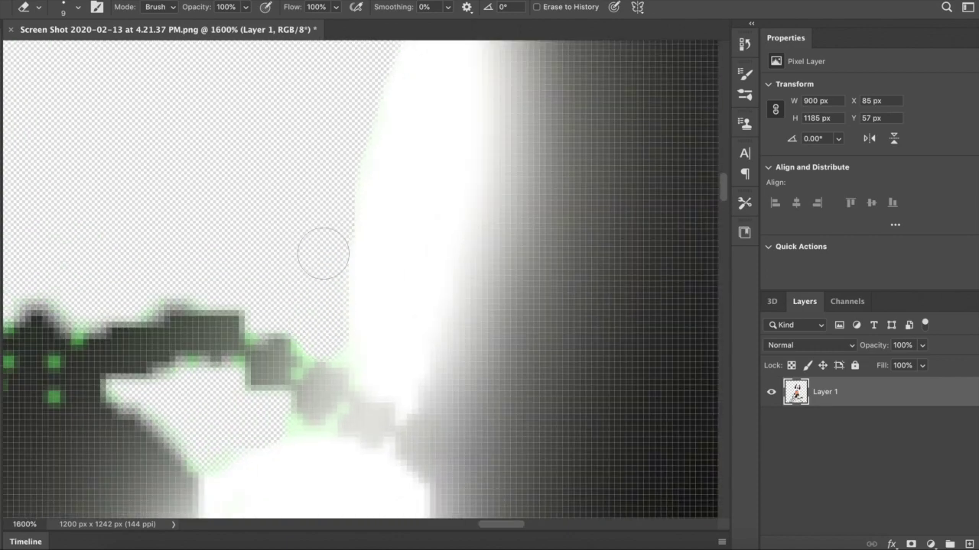
{"action": "left_click", "coordinate": [77, 8]}
{"action": "key", "text": "Return"}
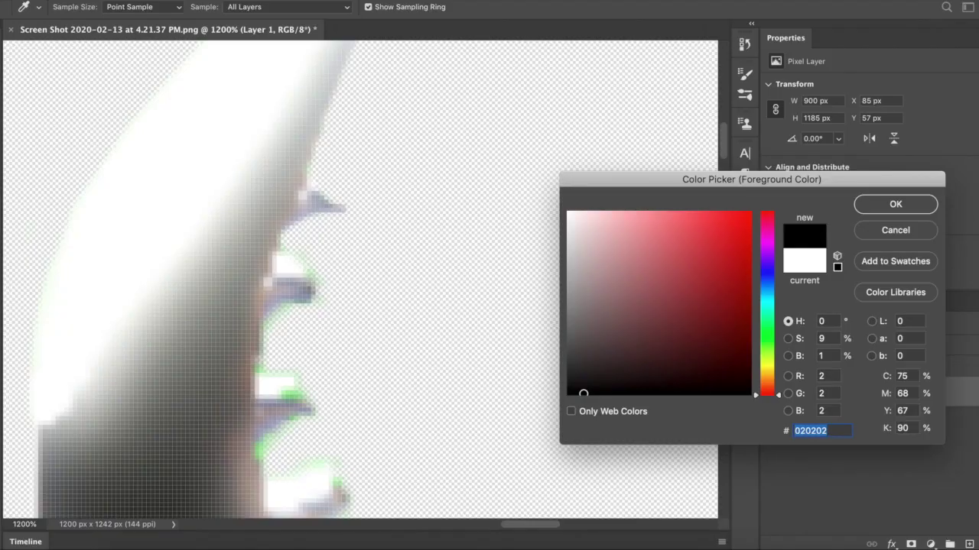
- Set the foreground colour to 020202 and paint the upper and middle parts of the right-hand horn's dark area solid
{"action": "key", "text": "Return"}
{"action": "key", "text": "b"}
{"action": "mouse_move", "coordinate": [243, 220]}
{"action": "left_mouse_down"}
{"action": "mouse_move", "coordinate": [50, 440]}
{"action": "mouse_move", "coordinate": [245, 275]}
{"action": "mouse_move", "coordinate": [110, 454]}
{"action": "left_mouse_up"}
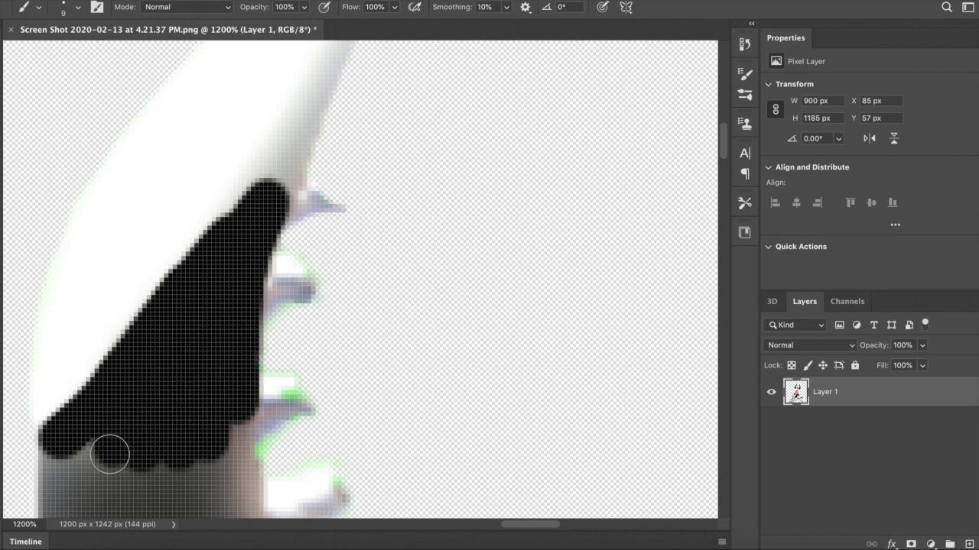
{"action": "key", "text": "super+minus"}
{"action": "key", "text": "super+minus"}
{"action": "key", "text": "super+minus"}
{"action": "key", "text": "super+minus"}
{"action": "mouse_move", "coordinate": [237, 360]}
{"action": "left_mouse_down"}
{"action": "mouse_move", "coordinate": [235, 432]}
{"action": "mouse_move", "coordinate": [249, 352]}
{"action": "mouse_move", "coordinate": [273, 381]}
{"action": "mouse_move", "coordinate": [305, 380]}
{"action": "mouse_move", "coordinate": [324, 443]}
{"action": "left_mouse_up"}
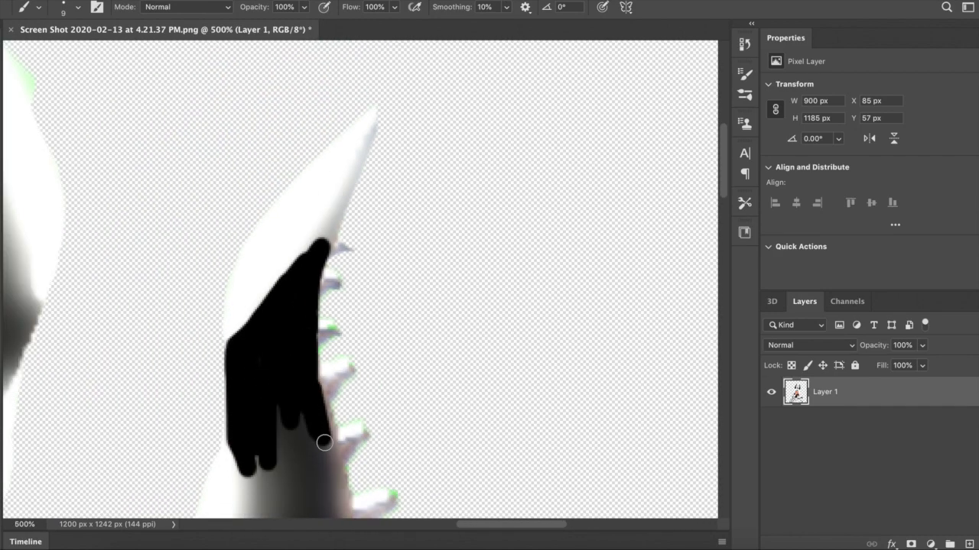
- Paint the rest of the right-hand horn solid black down to its base at the hair
{"action": "key", "text": "super+minus"}
{"action": "key", "text": "super+minus"}
{"action": "scroll", "coordinate": [295, 166], "scroll_direction": "down", "scroll_amount": 3}
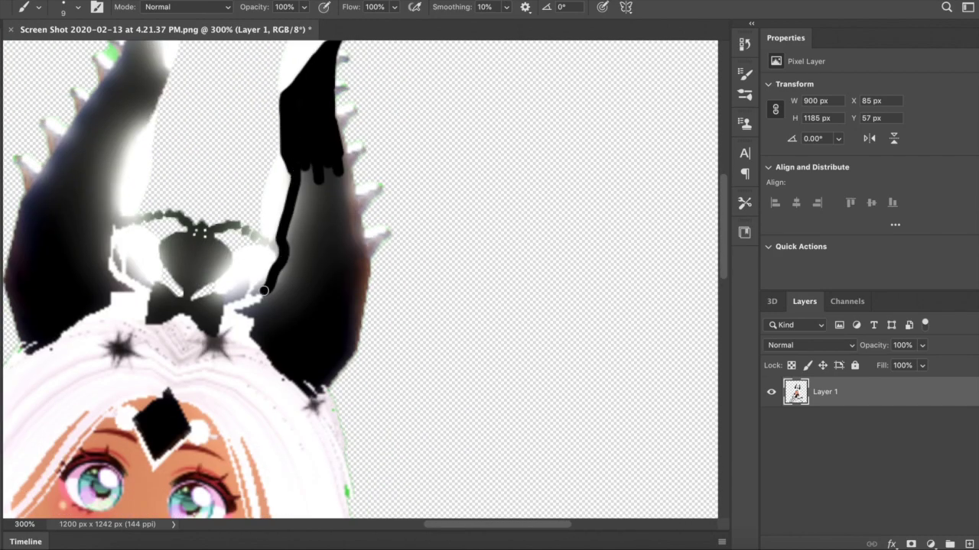
{"action": "mouse_move", "coordinate": [260, 308]}
{"action": "left_mouse_down"}
{"action": "mouse_move", "coordinate": [302, 188]}
{"action": "mouse_move", "coordinate": [308, 175]}
{"action": "mouse_move", "coordinate": [331, 215]}
{"action": "mouse_move", "coordinate": [339, 165]}
{"action": "mouse_move", "coordinate": [352, 250]}
{"action": "mouse_move", "coordinate": [356, 239]}
{"action": "mouse_move", "coordinate": [351, 314]}
{"action": "mouse_move", "coordinate": [329, 257]}
{"action": "mouse_move", "coordinate": [299, 231]}
{"action": "mouse_move", "coordinate": [291, 313]}
{"action": "left_mouse_up"}
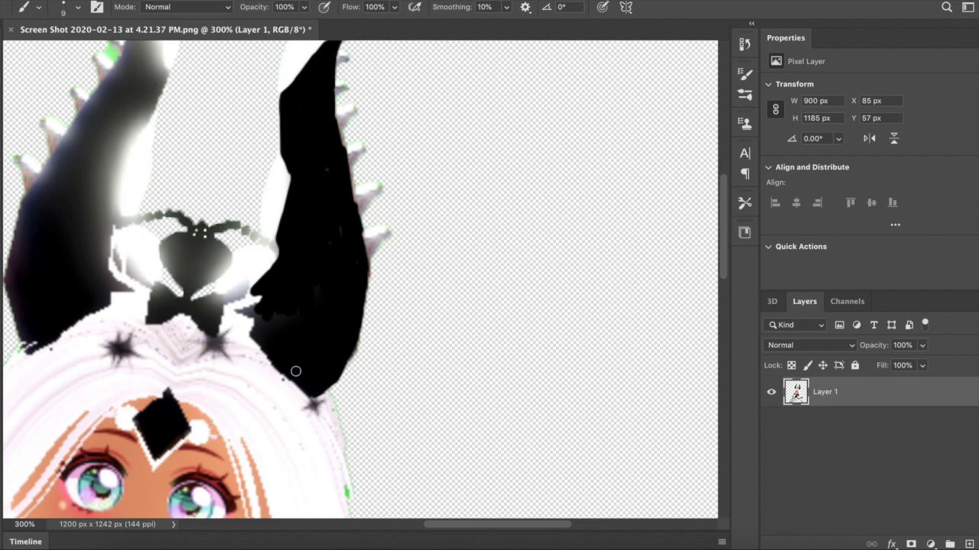
- Set the brush size to 1 px and paint fine black detail at the horn's base beside the headband bow
{"action": "key", "text": "super+plus"}
{"action": "key", "text": "super+plus"}
{"action": "key", "text": "super+plus"}
{"action": "scroll", "coordinate": [263, 315], "scroll_direction": "left", "scroll_amount": 3}
{"action": "left_click", "coordinate": [78, 8]}
{"action": "left_click_drag", "start_coordinate": [61, 57], "coordinate": [51, 55]}
{"action": "key", "text": "Return"}
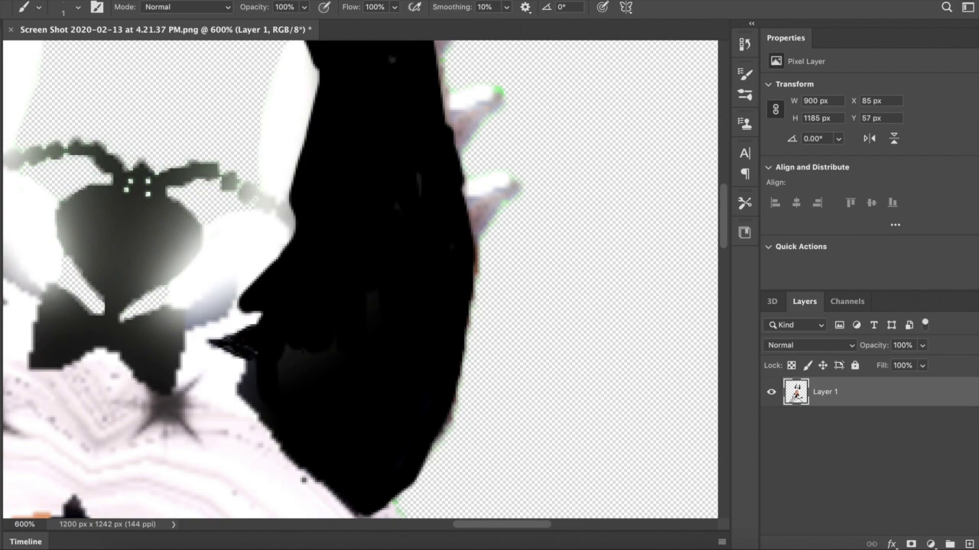
- Outline the shaded underside of the lowest spike on the right-hand horn in black with the 1 px brush
{"action": "scroll", "coordinate": [359, 279], "scroll_direction": "up", "scroll_amount": 4}
{"action": "scroll", "coordinate": [359, 279], "scroll_direction": "right", "scroll_amount": 3}
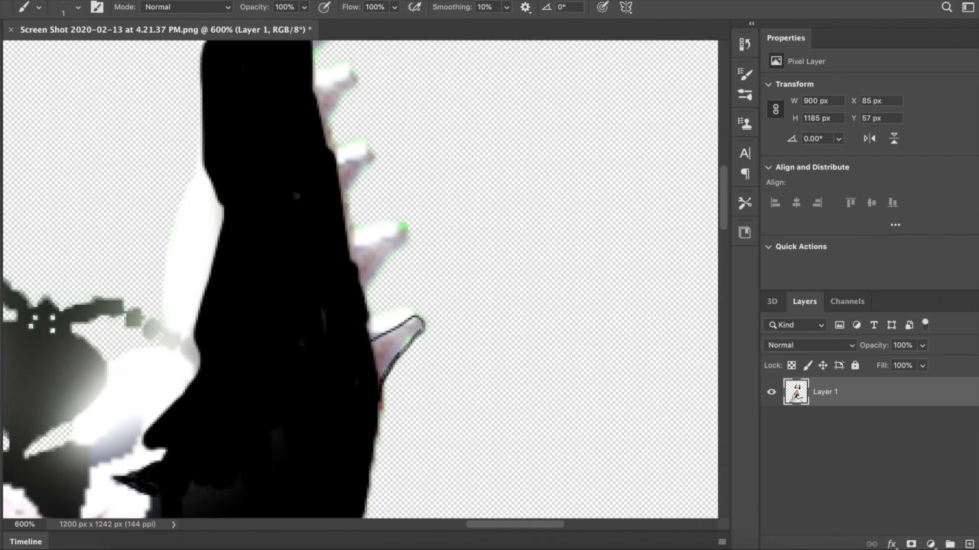
{"action": "key", "text": "g"}
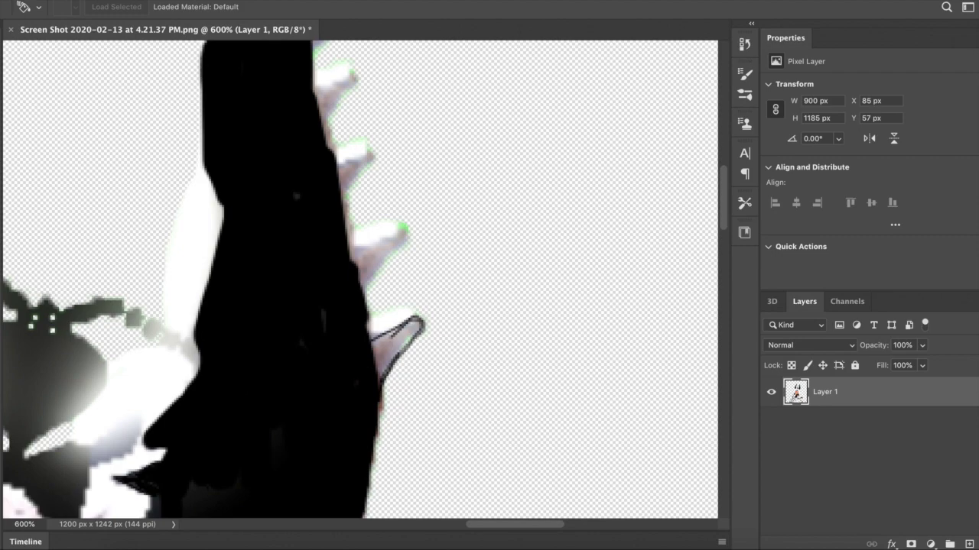
{"action": "left_click", "coordinate": [4, 139]}
- Set the brush size to 4 px and paint the undersides of the right-hand horn's lower spikes black
{"action": "key", "text": "super+equal"}
{"action": "key", "text": "super+equal"}
{"action": "key", "text": "super+equal"}
{"action": "left_click", "coordinate": [77, 7]}
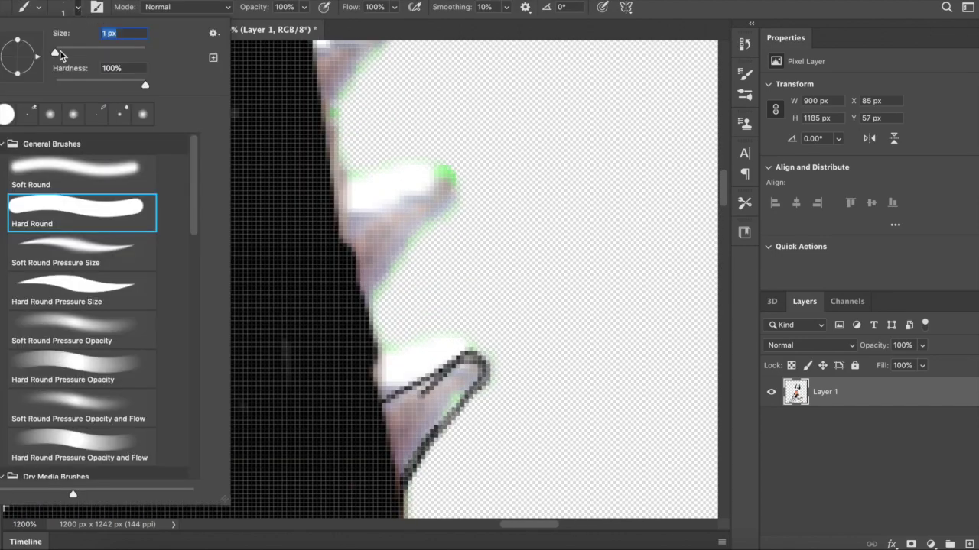
{"action": "mouse_move", "coordinate": [470, 364]}
{"action": "left_mouse_down"}
{"action": "mouse_move", "coordinate": [393, 401]}
{"action": "mouse_move", "coordinate": [476, 367]}
{"action": "mouse_move", "coordinate": [398, 483]}
{"action": "mouse_move", "coordinate": [402, 431]}
{"action": "left_mouse_up"}
{"action": "mouse_move", "coordinate": [444, 186]}
{"action": "left_mouse_down"}
{"action": "mouse_move", "coordinate": [342, 231]}
{"action": "mouse_move", "coordinate": [417, 221]}
{"action": "mouse_move", "coordinate": [377, 242]}
{"action": "mouse_move", "coordinate": [361, 226]}
{"action": "mouse_move", "coordinate": [338, 267]}
{"action": "mouse_move", "coordinate": [322, 268]}
{"action": "mouse_move", "coordinate": [336, 402]}
{"action": "left_mouse_up"}
{"action": "scroll", "coordinate": [308, 226], "scroll_direction": "up", "scroll_amount": 5}
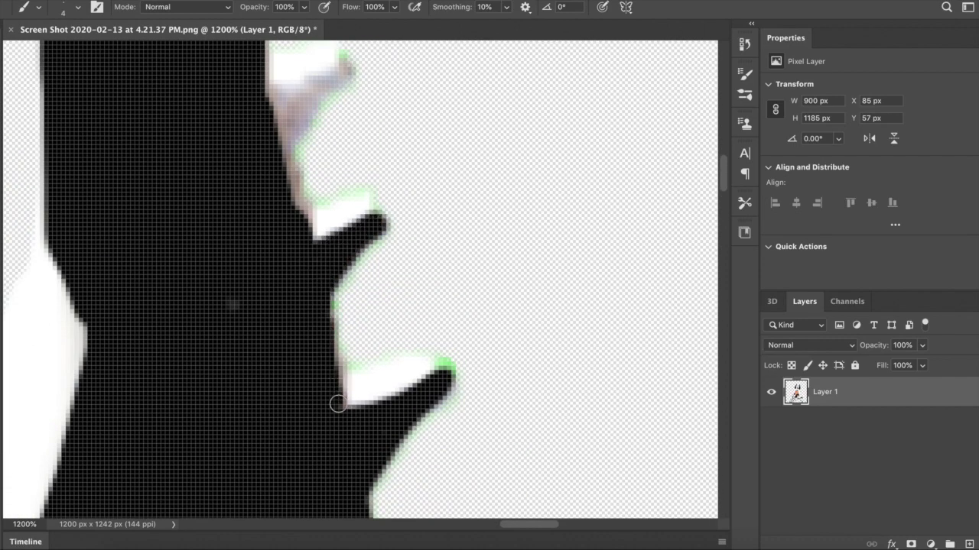
- Paint the undersides of the middle and upper spikes on the right-hand horn black, working upward
{"action": "scroll", "coordinate": [337, 383], "scroll_direction": "up", "scroll_amount": 2}
{"action": "mouse_move", "coordinate": [264, 175]}
{"action": "left_mouse_down"}
{"action": "mouse_move", "coordinate": [312, 195]}
{"action": "mouse_move", "coordinate": [313, 175]}
{"action": "mouse_move", "coordinate": [282, 193]}
{"action": "mouse_move", "coordinate": [288, 219]}
{"action": "left_mouse_up"}
{"action": "scroll", "coordinate": [334, 166], "scroll_direction": "up", "scroll_amount": 4}
{"action": "scroll", "coordinate": [288, 214], "scroll_direction": "up", "scroll_amount": 1}
{"action": "mouse_move", "coordinate": [268, 148]}
{"action": "left_mouse_down"}
{"action": "mouse_move", "coordinate": [310, 138]}
{"action": "mouse_move", "coordinate": [271, 162]}
{"action": "left_mouse_up"}
{"action": "scroll", "coordinate": [275, 156], "scroll_direction": "up", "scroll_amount": 6}
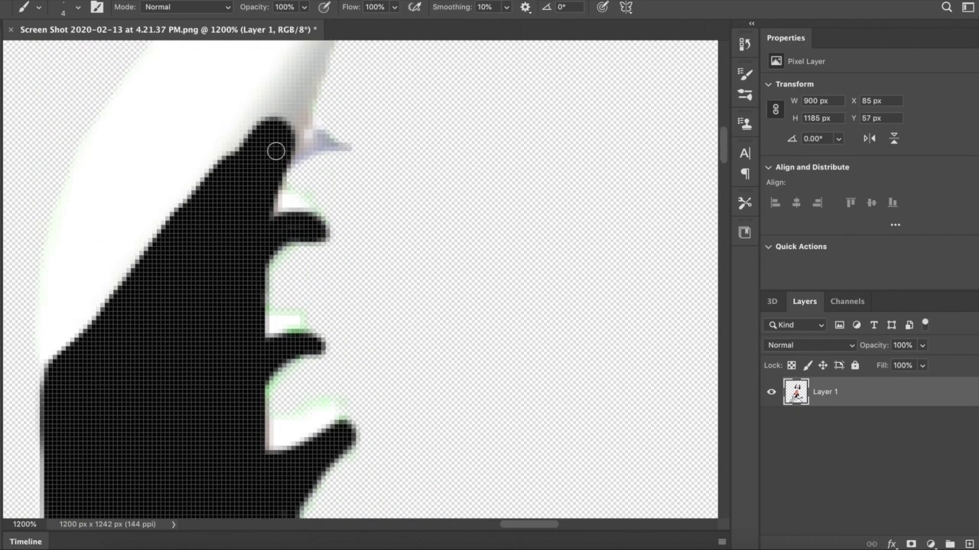
- Paint the topmost spike and the shaded outer edge of the right-hand horn's tip black
{"action": "mouse_move", "coordinate": [258, 319]}
{"action": "left_mouse_down"}
{"action": "mouse_move", "coordinate": [262, 339]}
{"action": "mouse_move", "coordinate": [235, 303]}
{"action": "mouse_move", "coordinate": [270, 273]}
{"action": "mouse_move", "coordinate": [319, 164]}
{"action": "mouse_move", "coordinate": [248, 328]}
{"action": "mouse_move", "coordinate": [321, 195]}
{"action": "left_mouse_up"}
{"action": "scroll", "coordinate": [321, 161], "scroll_direction": "up", "scroll_amount": 4}
{"action": "left_click", "coordinate": [325, 187]}
{"action": "scroll", "coordinate": [290, 229], "scroll_direction": "down", "scroll_amount": 5}
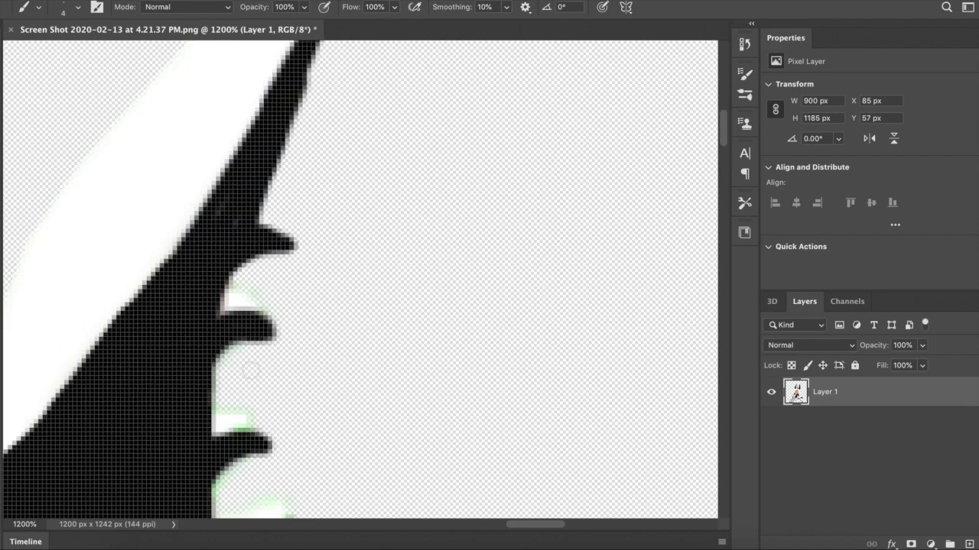
- Erase the green fringe around the spikes on the right-hand horn's outer edge
{"action": "key", "text": "e"}
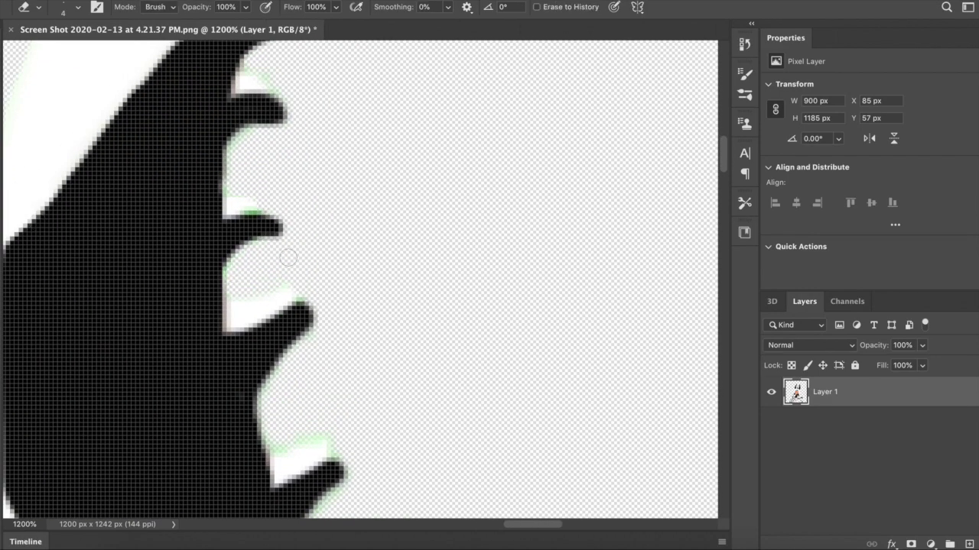
{"action": "scroll", "coordinate": [288, 257], "scroll_direction": "left", "scroll_amount": 2}
{"action": "scroll", "coordinate": [321, 303], "scroll_direction": "down", "scroll_amount": 4}
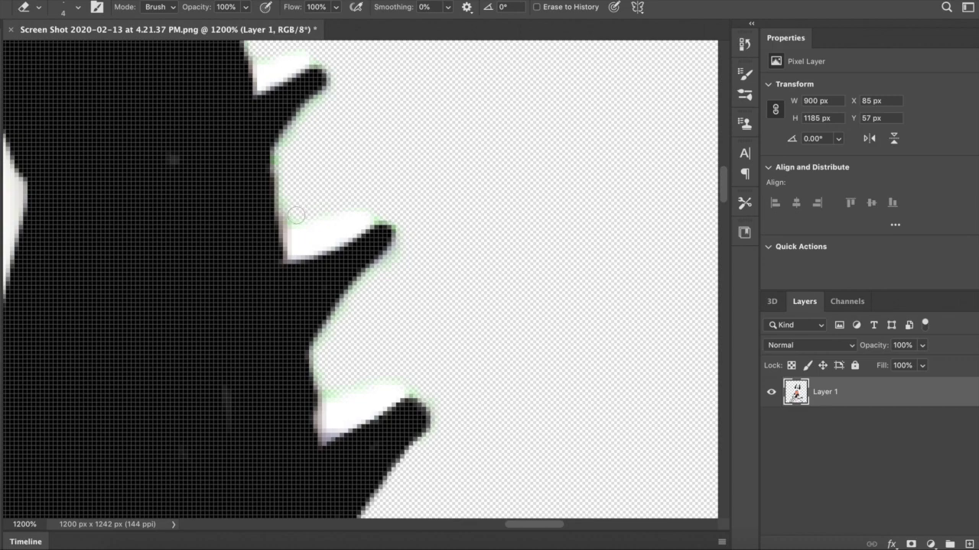
{"action": "left_click_drag", "start_coordinate": [282, 165], "coordinate": [330, 93]}
{"action": "scroll", "coordinate": [379, 203], "scroll_direction": "down", "scroll_amount": 5}
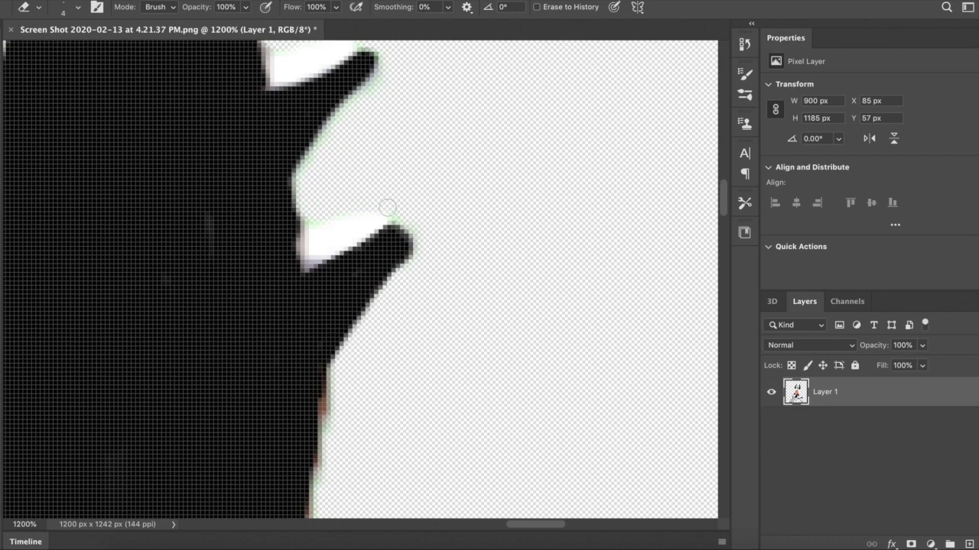
- Erase the green and reddish fringe along the right-hand horn's outer edge below the spikes
{"action": "left_click_drag", "start_coordinate": [334, 396], "coordinate": [321, 467]}
{"action": "scroll", "coordinate": [360, 229], "scroll_direction": "down", "scroll_amount": 5}
{"action": "left_click_drag", "start_coordinate": [335, 322], "coordinate": [287, 460]}
- Erase the green fringe along the hair's outer edge just below the right-hand horn
{"action": "scroll", "coordinate": [286, 465], "scroll_direction": "down", "scroll_amount": 12}
{"action": "scroll", "coordinate": [286, 465], "scroll_direction": "left", "scroll_amount": 4}
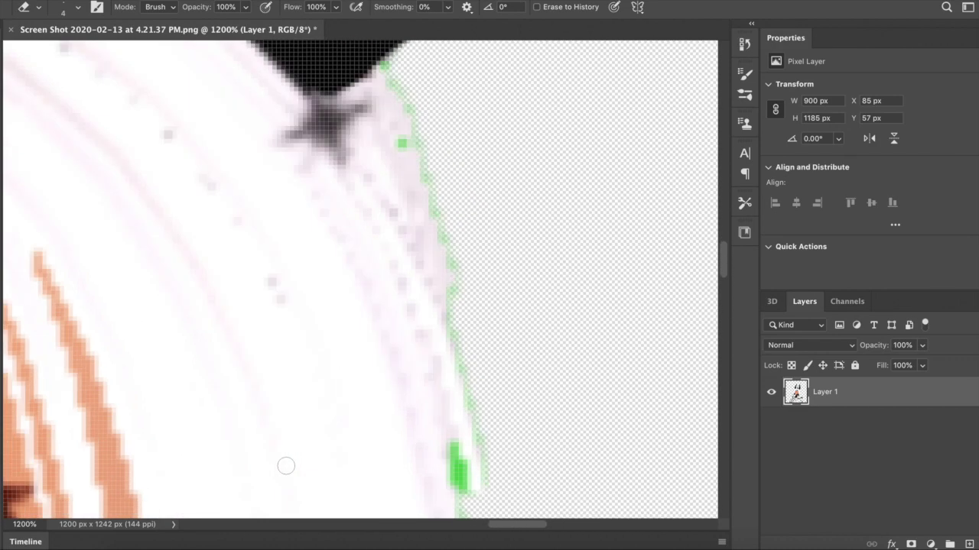
{"action": "scroll", "coordinate": [281, 450], "scroll_direction": "up", "scroll_amount": 3}
{"action": "scroll", "coordinate": [280, 449], "scroll_direction": "right", "scroll_amount": 3}
{"action": "left_click_drag", "start_coordinate": [298, 230], "coordinate": [320, 311]}
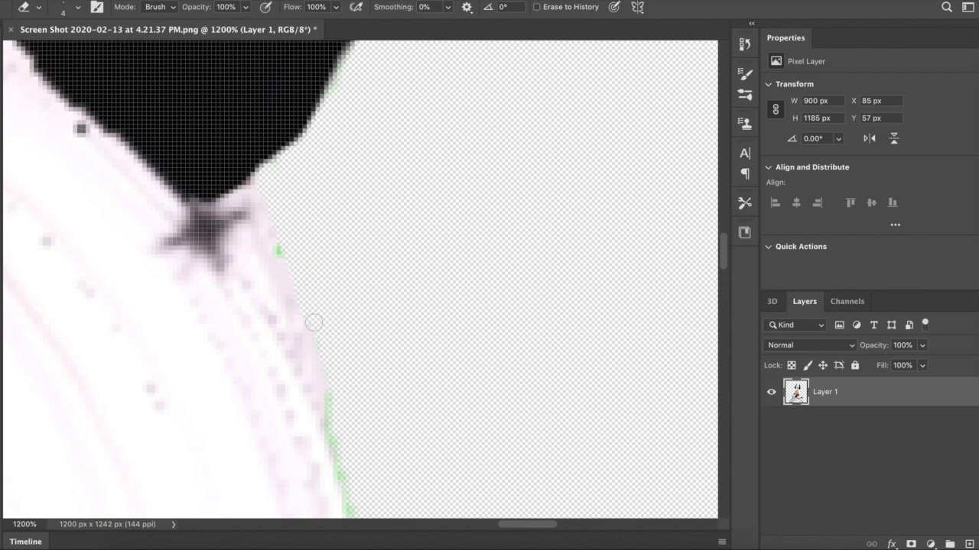
{"action": "scroll", "coordinate": [308, 311], "scroll_direction": "down", "scroll_amount": 5}
{"action": "scroll", "coordinate": [343, 332], "scroll_direction": "down", "scroll_amount": 5}
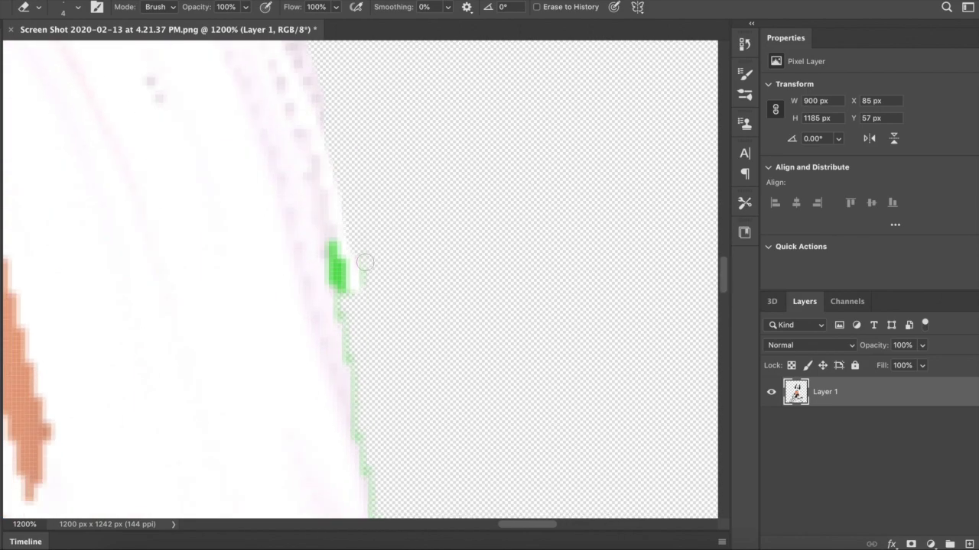
- Erase the bright green patch and the green fringe farther down the hair, past the hanging curl
{"action": "left_click_drag", "start_coordinate": [335, 272], "coordinate": [358, 418]}
{"action": "scroll", "coordinate": [359, 418], "scroll_direction": "down", "scroll_amount": 9}
{"action": "mouse_move", "coordinate": [360, 145]}
{"action": "left_mouse_down"}
{"action": "mouse_move", "coordinate": [372, 319]}
{"action": "mouse_move", "coordinate": [362, 346]}
{"action": "left_mouse_up"}
{"action": "scroll", "coordinate": [353, 416], "scroll_direction": "down", "scroll_amount": 5}
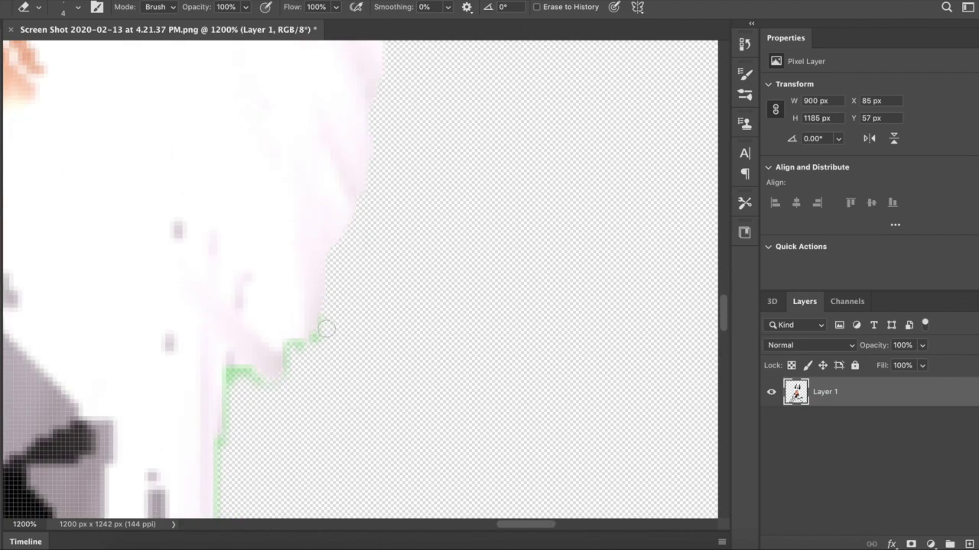
{"action": "scroll", "coordinate": [232, 383], "scroll_direction": "down", "scroll_amount": 6}
{"action": "left_click_drag", "start_coordinate": [255, 383], "coordinate": [250, 475]}
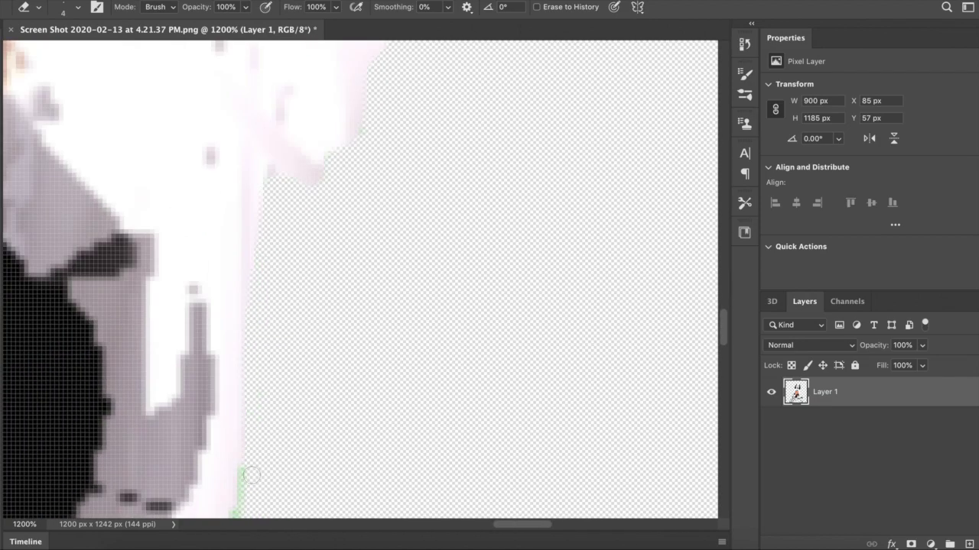
- Erase the green fringe along the lower hair strand down to the upper spiked bracelet
{"action": "scroll", "coordinate": [250, 474], "scroll_direction": "down", "scroll_amount": 9}
{"action": "scroll", "coordinate": [253, 388], "scroll_direction": "down", "scroll_amount": 5}
{"action": "mouse_move", "coordinate": [290, 211]}
{"action": "left_mouse_down"}
{"action": "mouse_move", "coordinate": [252, 404]}
{"action": "mouse_move", "coordinate": [242, 394]}
{"action": "mouse_move", "coordinate": [251, 335]}
{"action": "left_mouse_up"}
{"action": "scroll", "coordinate": [250, 340], "scroll_direction": "down", "scroll_amount": 5}
{"action": "left_click_drag", "start_coordinate": [240, 419], "coordinate": [276, 254]}
{"action": "scroll", "coordinate": [257, 327], "scroll_direction": "down", "scroll_amount": 9}
{"action": "mouse_move", "coordinate": [258, 149]}
{"action": "left_mouse_down"}
{"action": "mouse_move", "coordinate": [248, 234]}
{"action": "mouse_move", "coordinate": [264, 319]}
{"action": "mouse_move", "coordinate": [296, 352]}
{"action": "left_mouse_up"}
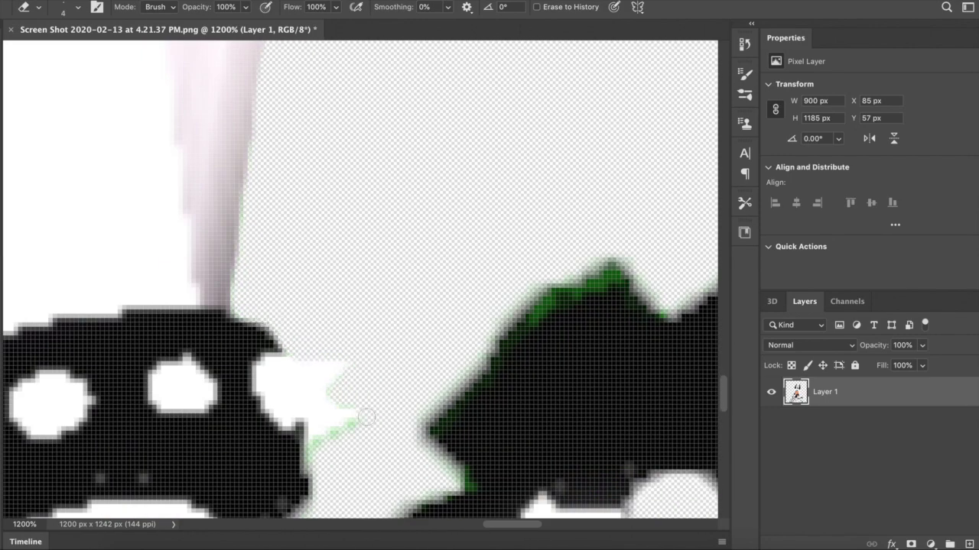
- Erase the green fringe in the gap between the spiked bracelets and the black accessory beside them
{"action": "scroll", "coordinate": [356, 367], "scroll_direction": "down", "scroll_amount": 6}
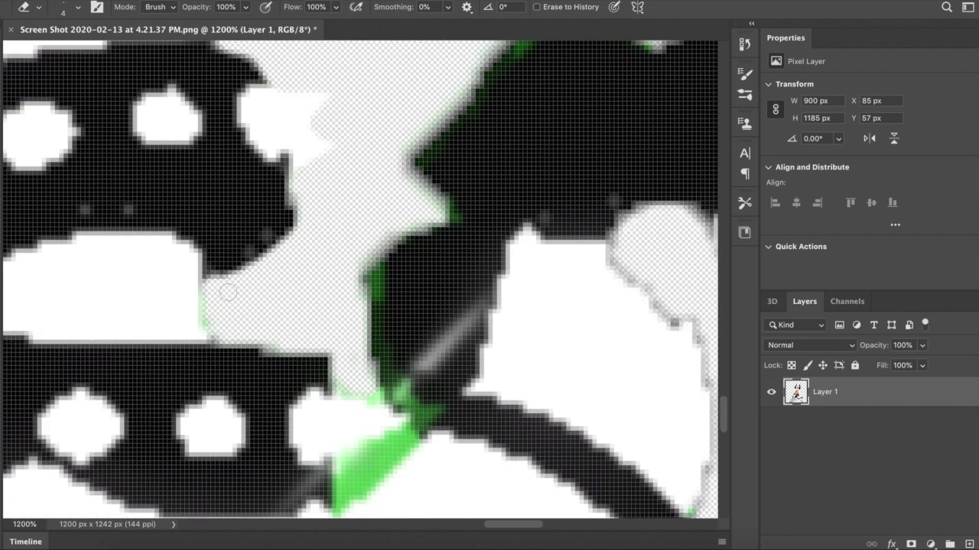
{"action": "mouse_move", "coordinate": [411, 220]}
{"action": "left_mouse_down"}
{"action": "mouse_move", "coordinate": [373, 257]}
{"action": "mouse_move", "coordinate": [344, 390]}
{"action": "mouse_move", "coordinate": [376, 396]}
{"action": "mouse_move", "coordinate": [360, 356]}
{"action": "mouse_move", "coordinate": [337, 366]}
{"action": "mouse_move", "coordinate": [393, 337]}
{"action": "mouse_move", "coordinate": [338, 384]}
{"action": "left_mouse_up"}
{"action": "scroll", "coordinate": [359, 354], "scroll_direction": "down", "scroll_amount": 3}
- Erase the fringe along the black accessory's upper edge and cut out the diagonal green streak running through it
{"action": "scroll", "coordinate": [375, 324], "scroll_direction": "up", "scroll_amount": 10}
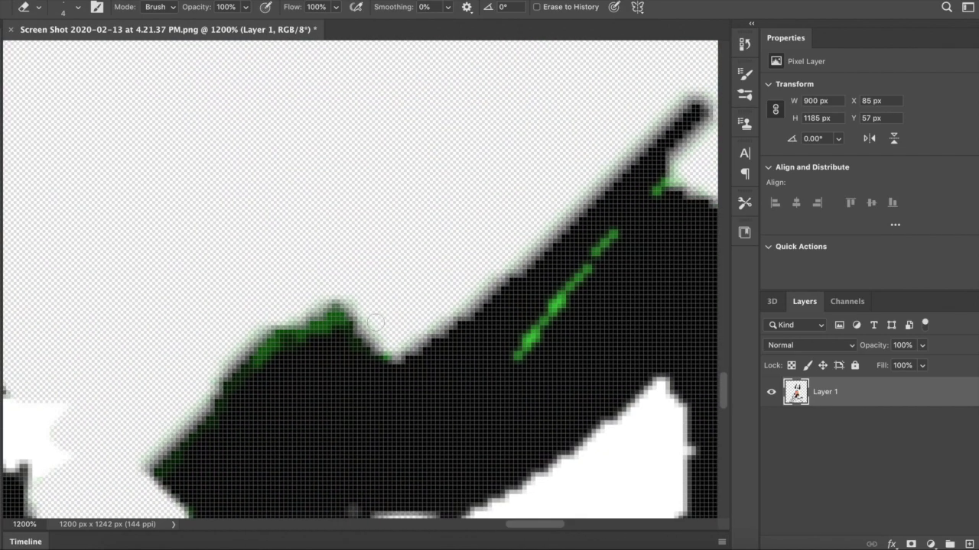
{"action": "mouse_move", "coordinate": [190, 410]}
{"action": "left_mouse_down"}
{"action": "mouse_move", "coordinate": [326, 306]}
{"action": "mouse_move", "coordinate": [471, 307]}
{"action": "mouse_move", "coordinate": [522, 260]}
{"action": "left_mouse_up"}
{"action": "scroll", "coordinate": [549, 218], "scroll_direction": "right", "scroll_amount": 9}
{"action": "mouse_move", "coordinate": [244, 260]}
{"action": "left_mouse_down"}
{"action": "mouse_move", "coordinate": [304, 186]}
{"action": "mouse_move", "coordinate": [428, 133]}
{"action": "mouse_move", "coordinate": [305, 267]}
{"action": "left_mouse_up"}
{"action": "mouse_move", "coordinate": [239, 358]}
{"action": "left_mouse_down"}
{"action": "mouse_move", "coordinate": [401, 165]}
{"action": "mouse_move", "coordinate": [237, 350]}
{"action": "left_mouse_up"}
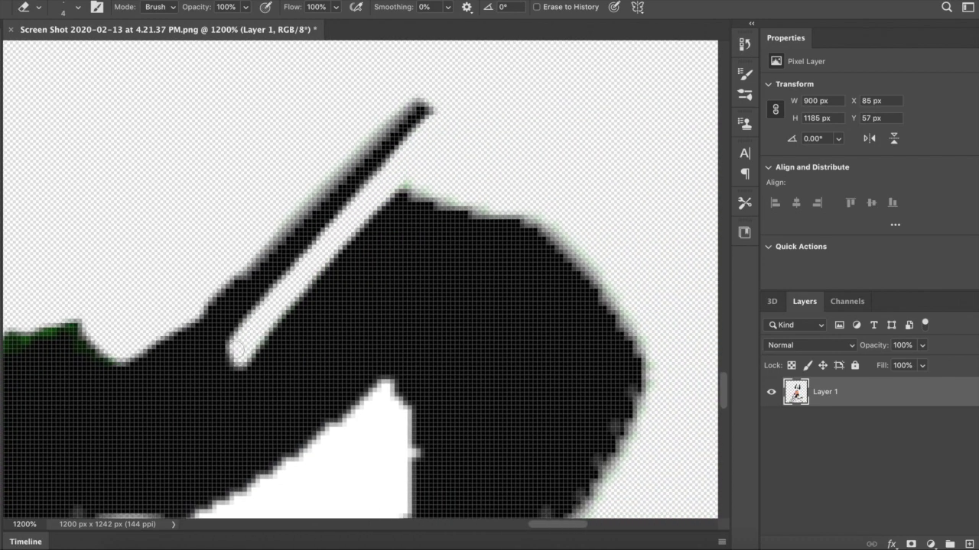
- Erase the fringe along the black accessory's rounded outer edge and its upper side
{"action": "scroll", "coordinate": [237, 352], "scroll_direction": "down", "scroll_amount": 5}
{"action": "scroll", "coordinate": [237, 351], "scroll_direction": "right", "scroll_amount": 2}
{"action": "mouse_move", "coordinate": [309, 431]}
{"action": "left_mouse_down"}
{"action": "mouse_move", "coordinate": [359, 379]}
{"action": "mouse_move", "coordinate": [474, 377]}
{"action": "mouse_move", "coordinate": [559, 266]}
{"action": "mouse_move", "coordinate": [570, 172]}
{"action": "mouse_move", "coordinate": [499, 74]}
{"action": "left_mouse_up"}
{"action": "scroll", "coordinate": [420, 81], "scroll_direction": "up", "scroll_amount": 2}
{"action": "mouse_move", "coordinate": [313, 81]}
{"action": "left_mouse_down"}
{"action": "mouse_move", "coordinate": [416, 101]}
{"action": "mouse_move", "coordinate": [470, 130]}
{"action": "left_mouse_up"}
- Erase the grey outline and green specks along the white shape's edge down to the tip of the black band
{"action": "scroll", "coordinate": [351, 273], "scroll_direction": "down", "scroll_amount": 9}
{"action": "scroll", "coordinate": [337, 283], "scroll_direction": "left", "scroll_amount": 7}
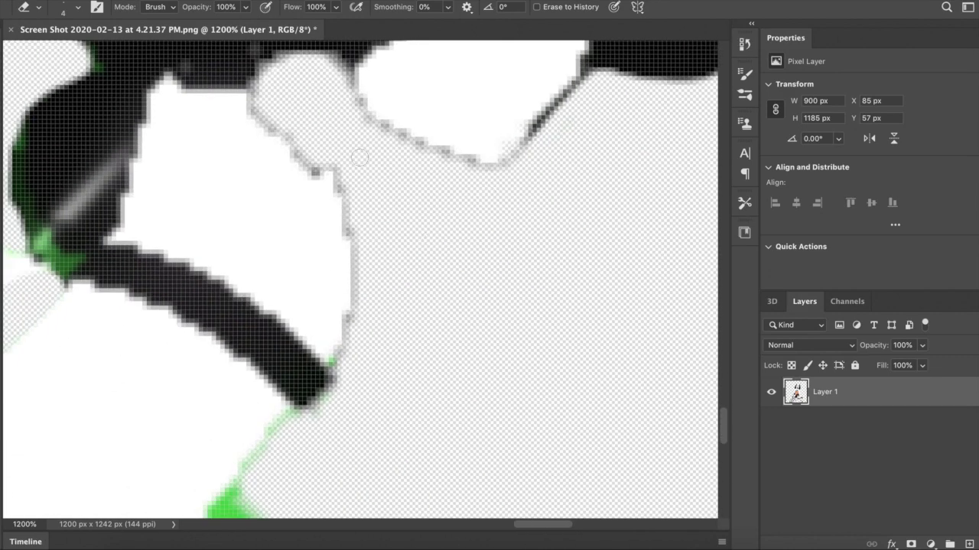
{"action": "left_click_drag", "start_coordinate": [261, 120], "coordinate": [315, 171]}
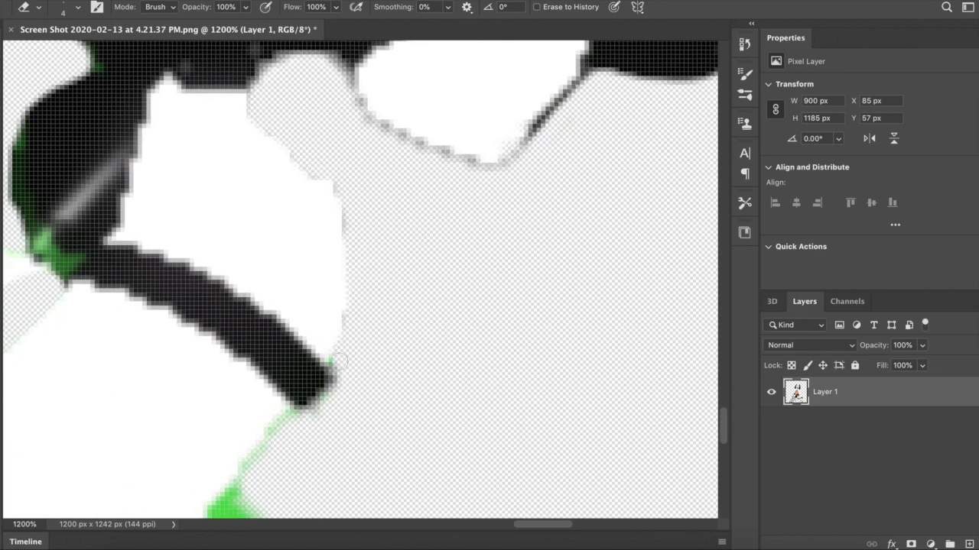
{"action": "left_click_drag", "start_coordinate": [341, 359], "coordinate": [310, 412]}
- Erase the green fringe and the bright green patch along the white edge below the black band
{"action": "scroll", "coordinate": [297, 410], "scroll_direction": "down", "scroll_amount": 6}
{"action": "scroll", "coordinate": [297, 411], "scroll_direction": "left", "scroll_amount": 3}
{"action": "mouse_move", "coordinate": [222, 438]}
{"action": "left_mouse_down"}
{"action": "mouse_move", "coordinate": [367, 249]}
{"action": "mouse_move", "coordinate": [243, 404]}
{"action": "mouse_move", "coordinate": [249, 476]}
{"action": "mouse_move", "coordinate": [284, 385]}
{"action": "mouse_move", "coordinate": [379, 336]}
{"action": "left_mouse_up"}
{"action": "scroll", "coordinate": [382, 337], "scroll_direction": "down", "scroll_amount": 6}
{"action": "mouse_move", "coordinate": [552, 263]}
{"action": "left_mouse_down"}
{"action": "mouse_move", "coordinate": [345, 252]}
{"action": "mouse_move", "coordinate": [425, 141]}
{"action": "mouse_move", "coordinate": [252, 288]}
{"action": "mouse_move", "coordinate": [397, 189]}
{"action": "mouse_move", "coordinate": [394, 232]}
{"action": "mouse_move", "coordinate": [486, 254]}
{"action": "left_mouse_up"}
- Erase the pale green patches on both sides of the grey strip where the black loop meets the hair
{"action": "scroll", "coordinate": [177, 186], "scroll_direction": "down", "scroll_amount": 4}
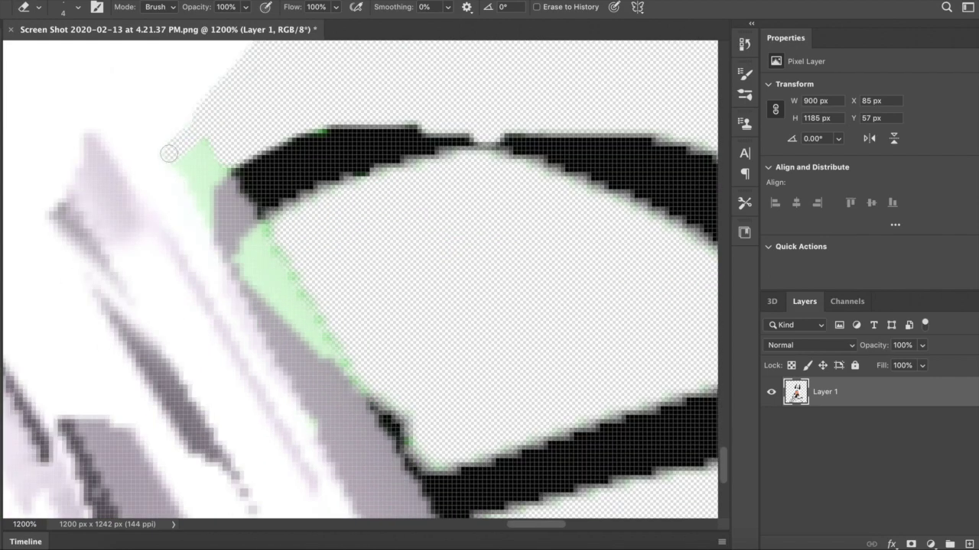
{"action": "mouse_move", "coordinate": [271, 289]}
{"action": "left_mouse_down"}
{"action": "mouse_move", "coordinate": [415, 162]}
{"action": "mouse_move", "coordinate": [452, 155]}
{"action": "left_mouse_up"}
{"action": "mouse_move", "coordinate": [271, 245]}
{"action": "left_mouse_down"}
{"action": "mouse_move", "coordinate": [282, 276]}
{"action": "mouse_move", "coordinate": [329, 353]}
{"action": "left_mouse_up"}
{"action": "scroll", "coordinate": [349, 354], "scroll_direction": "down", "scroll_amount": 2}
{"action": "scroll", "coordinate": [350, 354], "scroll_direction": "right", "scroll_amount": 2}
{"action": "mouse_move", "coordinate": [284, 300]}
{"action": "left_mouse_down"}
{"action": "mouse_move", "coordinate": [373, 393]}
{"action": "mouse_move", "coordinate": [464, 371]}
{"action": "left_mouse_up"}
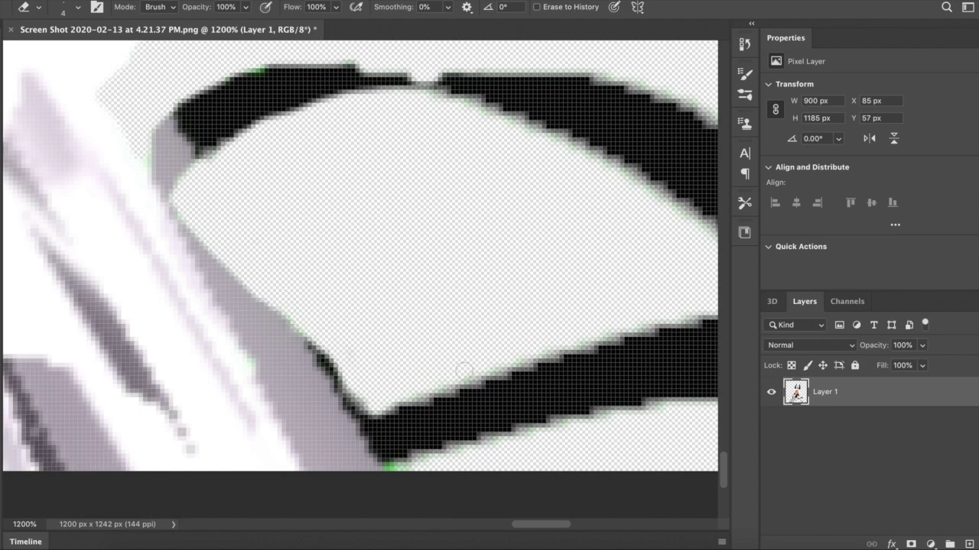
- Erase the fringe around the black loop, including the green spot in its inner corner and the edge underneath
{"action": "scroll", "coordinate": [544, 340], "scroll_direction": "right", "scroll_amount": 4}
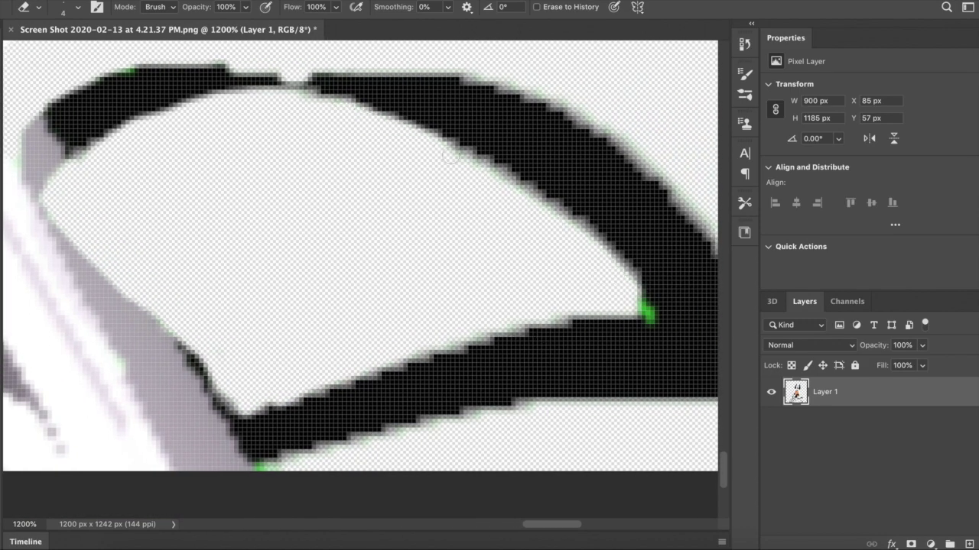
{"action": "scroll", "coordinate": [463, 103], "scroll_direction": "right", "scroll_amount": 6}
{"action": "scroll", "coordinate": [463, 103], "scroll_direction": "down", "scroll_amount": 2}
{"action": "left_click_drag", "start_coordinate": [462, 102], "coordinate": [552, 240]}
{"action": "left_click_drag", "start_coordinate": [419, 236], "coordinate": [441, 246]}
{"action": "scroll", "coordinate": [436, 243], "scroll_direction": "left", "scroll_amount": 4}
{"action": "scroll", "coordinate": [436, 243], "scroll_direction": "down", "scroll_amount": 4}
{"action": "left_click_drag", "start_coordinate": [191, 283], "coordinate": [402, 230]}
- Erase the green fringe along the white diagonal edge at the lower left of the character
{"action": "scroll", "coordinate": [402, 231], "scroll_direction": "left", "scroll_amount": 20}
{"action": "scroll", "coordinate": [402, 231], "scroll_direction": "up", "scroll_amount": 6}
{"action": "scroll", "coordinate": [180, 198], "scroll_direction": "down", "scroll_amount": 4}
{"action": "left_click_drag", "start_coordinate": [100, 365], "coordinate": [269, 209]}
{"action": "mouse_move", "coordinate": [411, 54]}
{"action": "left_mouse_down"}
{"action": "mouse_move", "coordinate": [241, 232]}
{"action": "mouse_move", "coordinate": [357, 111]}
{"action": "mouse_move", "coordinate": [261, 228]}
{"action": "left_mouse_up"}
- Erase the large bright green patch above the white diagonal edge on the character's lower left
{"action": "scroll", "coordinate": [335, 107], "scroll_direction": "up", "scroll_amount": 5}
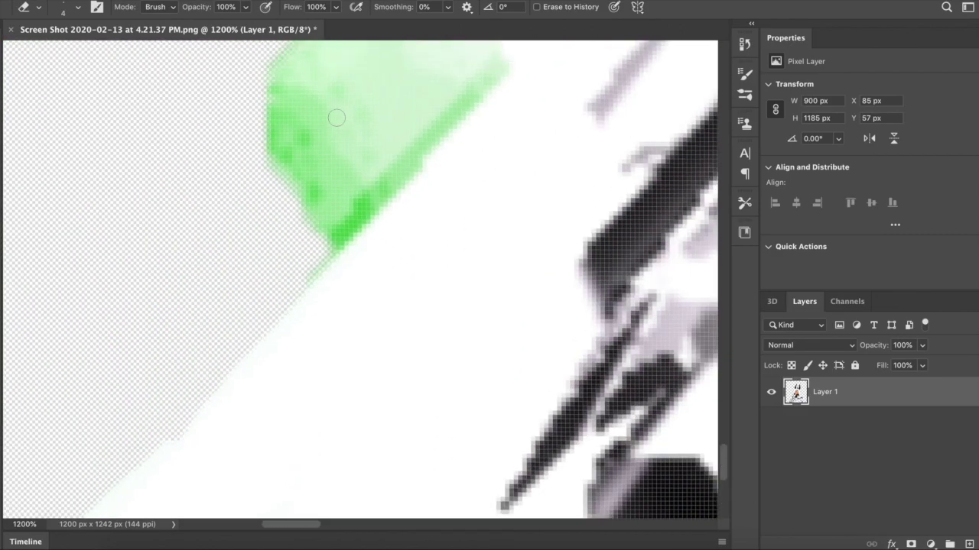
{"action": "mouse_move", "coordinate": [460, 111]}
{"action": "left_mouse_down"}
{"action": "mouse_move", "coordinate": [328, 256]}
{"action": "mouse_move", "coordinate": [406, 144]}
{"action": "mouse_move", "coordinate": [327, 208]}
{"action": "mouse_move", "coordinate": [260, 84]}
{"action": "mouse_move", "coordinate": [360, 113]}
{"action": "left_mouse_up"}
{"action": "scroll", "coordinate": [354, 215], "scroll_direction": "up", "scroll_amount": 5}
{"action": "mouse_move", "coordinate": [439, 166]}
{"action": "left_mouse_down"}
{"action": "mouse_move", "coordinate": [413, 98]}
{"action": "mouse_move", "coordinate": [225, 215]}
{"action": "mouse_move", "coordinate": [277, 163]}
{"action": "mouse_move", "coordinate": [383, 132]}
{"action": "mouse_move", "coordinate": [300, 240]}
{"action": "mouse_move", "coordinate": [355, 236]}
{"action": "mouse_move", "coordinate": [393, 148]}
{"action": "left_mouse_up"}
- Erase the green strip along the pale diagonal edge and the green outline in the notch above it
{"action": "scroll", "coordinate": [437, 175], "scroll_direction": "up", "scroll_amount": 8}
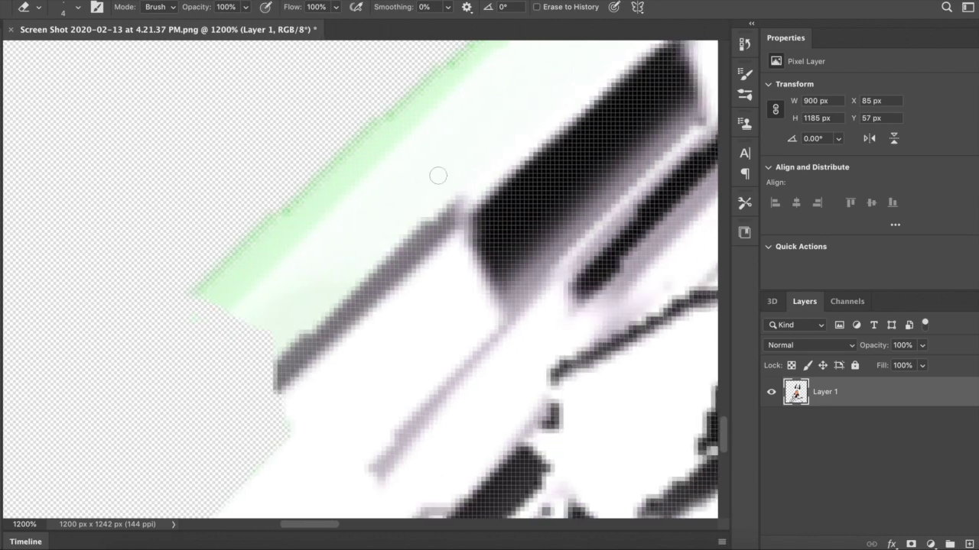
{"action": "mouse_move", "coordinate": [104, 431]}
{"action": "left_mouse_down"}
{"action": "mouse_move", "coordinate": [232, 283]}
{"action": "mouse_move", "coordinate": [434, 92]}
{"action": "mouse_move", "coordinate": [393, 165]}
{"action": "mouse_move", "coordinate": [353, 205]}
{"action": "mouse_move", "coordinate": [383, 146]}
{"action": "mouse_move", "coordinate": [378, 178]}
{"action": "mouse_move", "coordinate": [359, 201]}
{"action": "mouse_move", "coordinate": [131, 428]}
{"action": "left_mouse_up"}
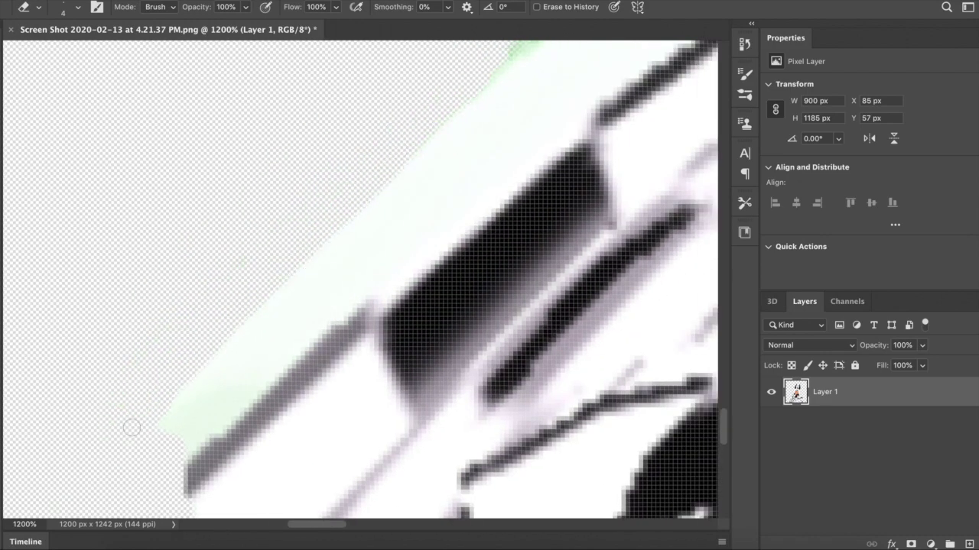
{"action": "scroll", "coordinate": [255, 274], "scroll_direction": "up", "scroll_amount": 4}
{"action": "scroll", "coordinate": [255, 275], "scroll_direction": "right", "scroll_amount": 4}
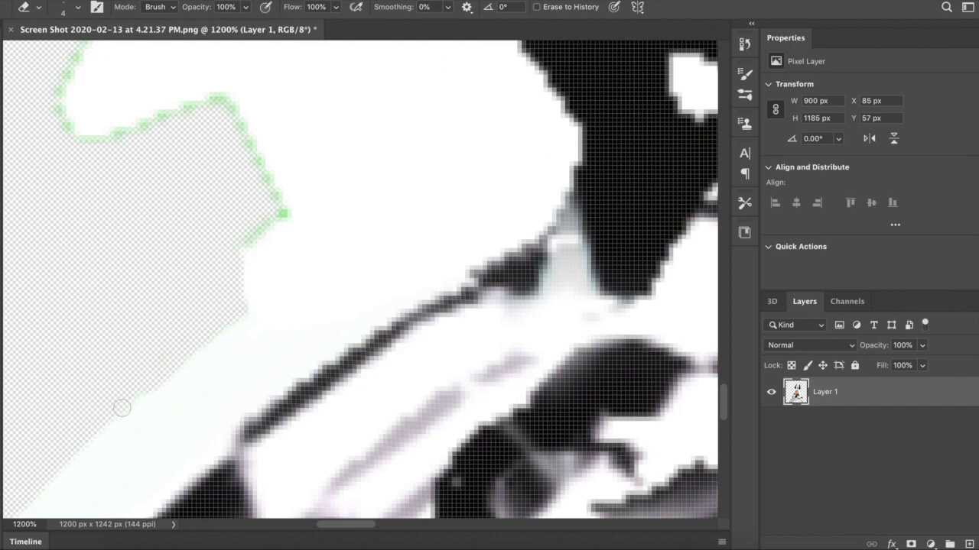
{"action": "left_click_drag", "start_coordinate": [187, 111], "coordinate": [82, 143]}
- Erase the green outline around the rounded end and upper edge of the white shape on the left
{"action": "scroll", "coordinate": [85, 145], "scroll_direction": "up", "scroll_amount": 4}
{"action": "scroll", "coordinate": [86, 145], "scroll_direction": "left", "scroll_amount": 1}
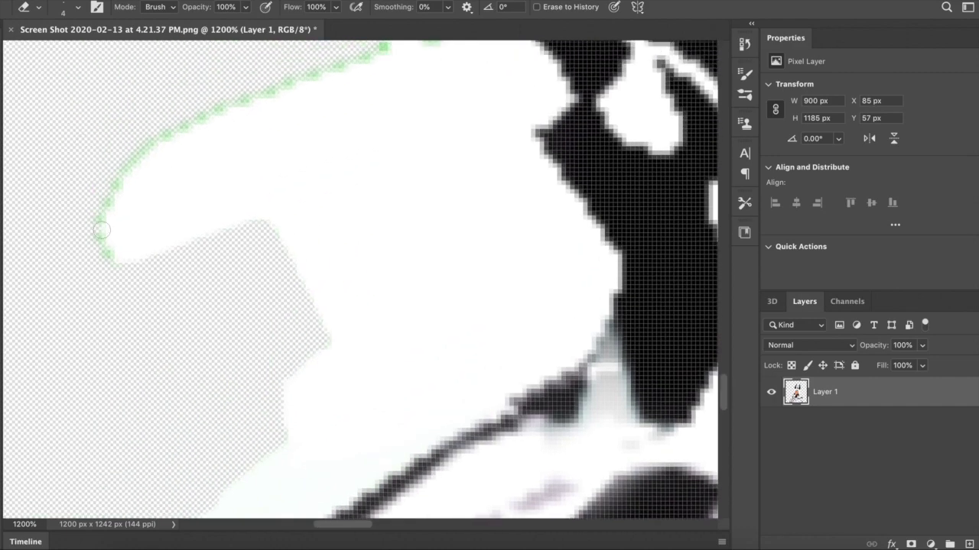
{"action": "scroll", "coordinate": [304, 77], "scroll_direction": "up", "scroll_amount": 4}
{"action": "scroll", "coordinate": [304, 77], "scroll_direction": "right", "scroll_amount": 4}
{"action": "mouse_move", "coordinate": [354, 178]}
{"action": "left_mouse_down"}
{"action": "mouse_move", "coordinate": [376, 99]}
{"action": "mouse_move", "coordinate": [369, 67]}
{"action": "left_mouse_up"}
- Erase the green fringe around the white spikes and the small black piece beside the hair
{"action": "scroll", "coordinate": [341, 125], "scroll_direction": "up", "scroll_amount": 4}
{"action": "scroll", "coordinate": [341, 125], "scroll_direction": "right", "scroll_amount": 4}
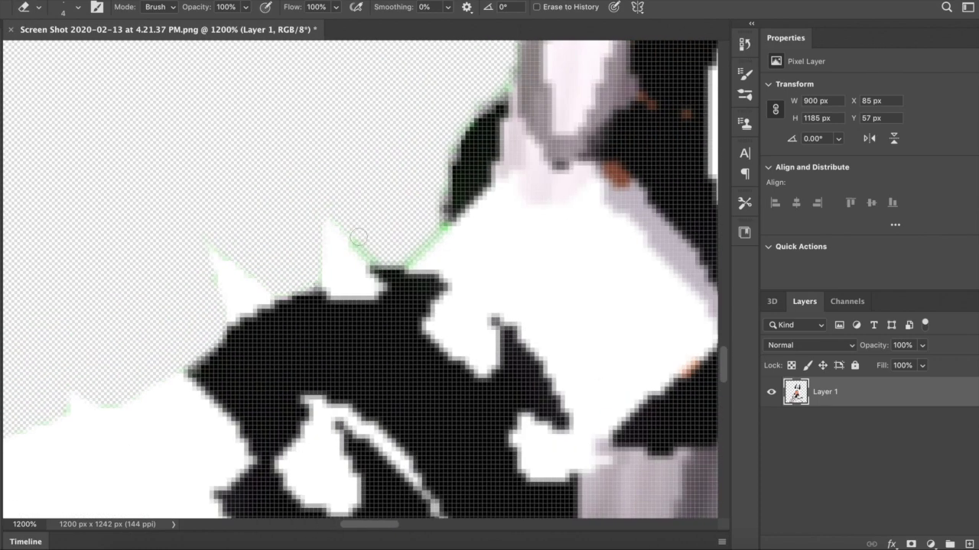
{"action": "scroll", "coordinate": [405, 263], "scroll_direction": "up", "scroll_amount": 3}
{"action": "scroll", "coordinate": [405, 263], "scroll_direction": "right", "scroll_amount": 4}
{"action": "left_click_drag", "start_coordinate": [286, 309], "coordinate": [348, 187]}
- Erase the green fringe along the outer edge of the left hair strand beside the black clothing
{"action": "scroll", "coordinate": [347, 187], "scroll_direction": "up", "scroll_amount": 4}
{"action": "scroll", "coordinate": [347, 186], "scroll_direction": "right", "scroll_amount": 3}
{"action": "left_click_drag", "start_coordinate": [258, 271], "coordinate": [264, 327]}
{"action": "scroll", "coordinate": [244, 339], "scroll_direction": "up", "scroll_amount": 4}
{"action": "scroll", "coordinate": [244, 338], "scroll_direction": "right", "scroll_amount": 4}
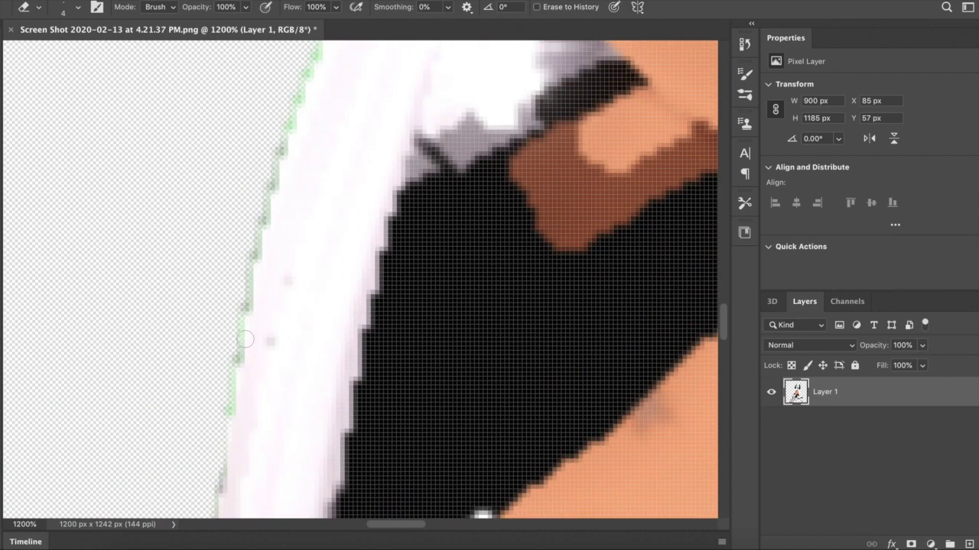
{"action": "left_click_drag", "start_coordinate": [261, 215], "coordinate": [288, 115]}
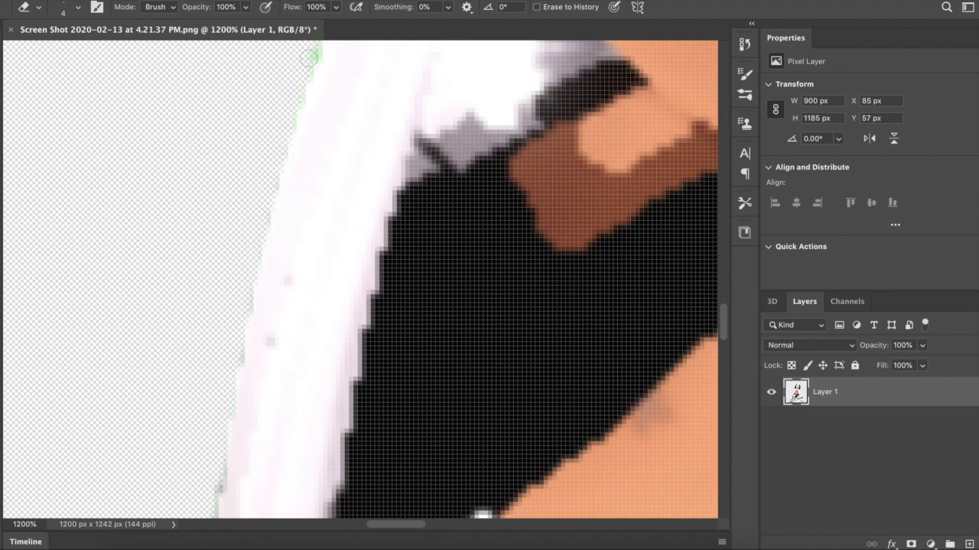
- Erase the green fringe along the hair's left edge beside the face
{"action": "scroll", "coordinate": [211, 245], "scroll_direction": "up", "scroll_amount": 4}
{"action": "scroll", "coordinate": [212, 246], "scroll_direction": "right", "scroll_amount": 4}
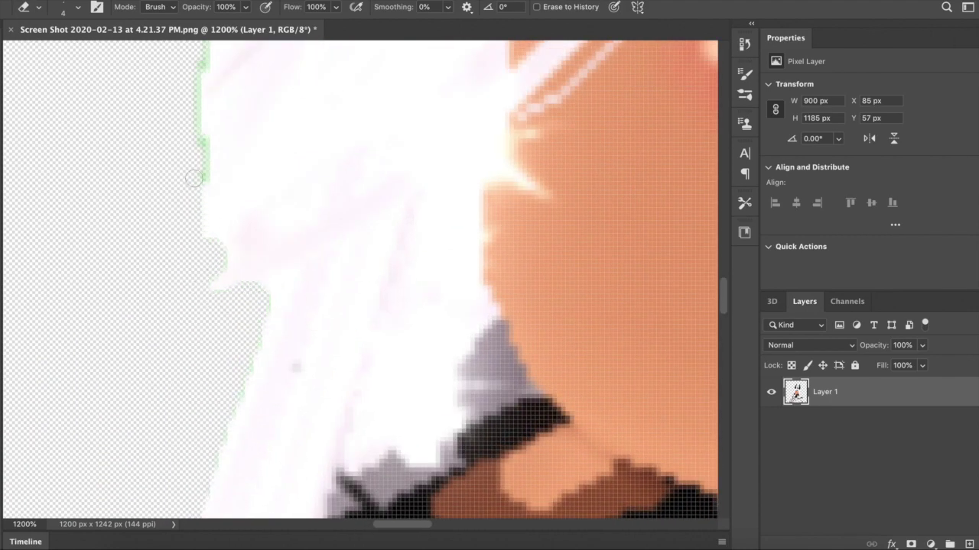
{"action": "scroll", "coordinate": [141, 283], "scroll_direction": "up", "scroll_amount": 4}
{"action": "scroll", "coordinate": [142, 283], "scroll_direction": "right", "scroll_amount": 4}
{"action": "mouse_move", "coordinate": [150, 367]}
{"action": "left_mouse_down"}
{"action": "mouse_move", "coordinate": [201, 230]}
{"action": "mouse_move", "coordinate": [298, 72]}
{"action": "mouse_move", "coordinate": [152, 241]}
{"action": "mouse_move", "coordinate": [208, 218]}
{"action": "left_mouse_up"}
- Erase the fringe along the hair's upper left curve and the bright green spot at the left horn's base
{"action": "scroll", "coordinate": [229, 298], "scroll_direction": "up", "scroll_amount": 5}
{"action": "mouse_move", "coordinate": [295, 221]}
{"action": "left_mouse_down"}
{"action": "mouse_move", "coordinate": [262, 280]}
{"action": "mouse_move", "coordinate": [263, 222]}
{"action": "left_mouse_up"}
{"action": "scroll", "coordinate": [331, 139], "scroll_direction": "up", "scroll_amount": 3}
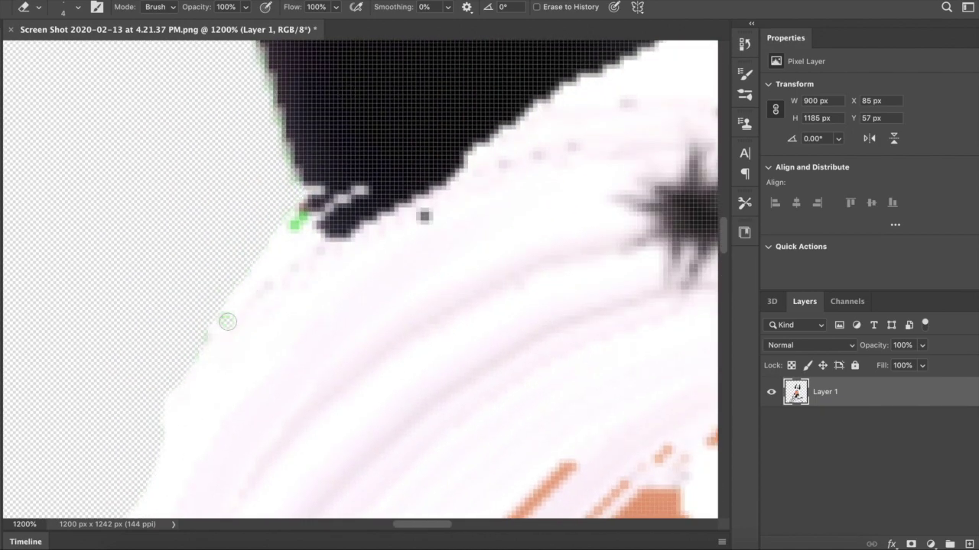
{"action": "scroll", "coordinate": [305, 217], "scroll_direction": "up", "scroll_amount": 5}
{"action": "left_click_drag", "start_coordinate": [208, 133], "coordinate": [285, 388]}
- Erase the green fringe along the left horn's outer edge up to its lowest spikes
{"action": "scroll", "coordinate": [227, 413], "scroll_direction": "up", "scroll_amount": 8}
{"action": "left_click_drag", "start_coordinate": [161, 420], "coordinate": [243, 88]}
{"action": "scroll", "coordinate": [229, 109], "scroll_direction": "up", "scroll_amount": 8}
{"action": "left_click_drag", "start_coordinate": [171, 186], "coordinate": [211, 325]}
{"action": "left_click_drag", "start_coordinate": [281, 210], "coordinate": [281, 93]}
- Erase the green fringe around and between the left horn's middle spikes
{"action": "scroll", "coordinate": [259, 65], "scroll_direction": "up", "scroll_amount": 3}
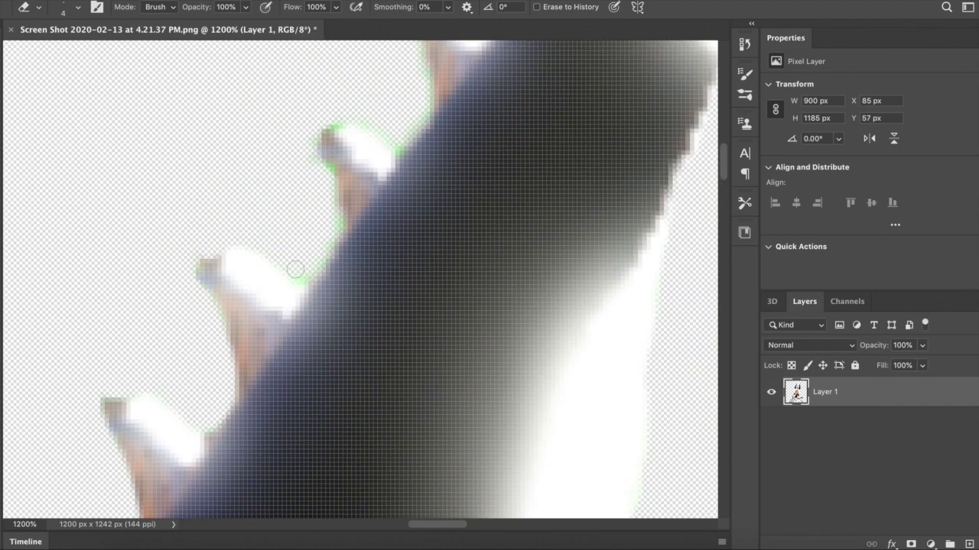
{"action": "left_click_drag", "start_coordinate": [295, 269], "coordinate": [321, 183]}
{"action": "left_click_drag", "start_coordinate": [338, 124], "coordinate": [420, 122]}
{"action": "scroll", "coordinate": [420, 122], "scroll_direction": "up", "scroll_amount": 3}
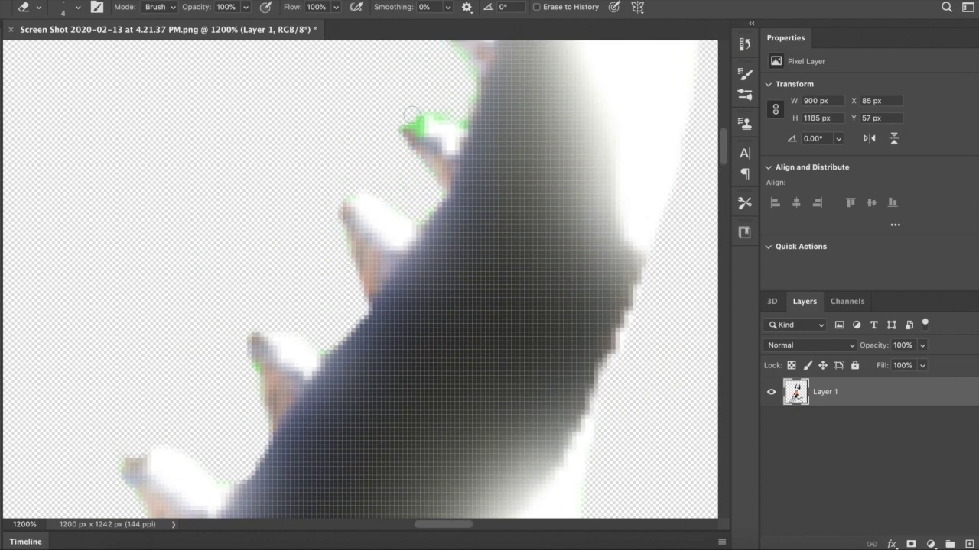
- Erase the green fringe around the left horn's uppermost spikes and its pointed tip
{"action": "scroll", "coordinate": [407, 113], "scroll_direction": "up", "scroll_amount": 5}
{"action": "scroll", "coordinate": [408, 114], "scroll_direction": "right", "scroll_amount": 3}
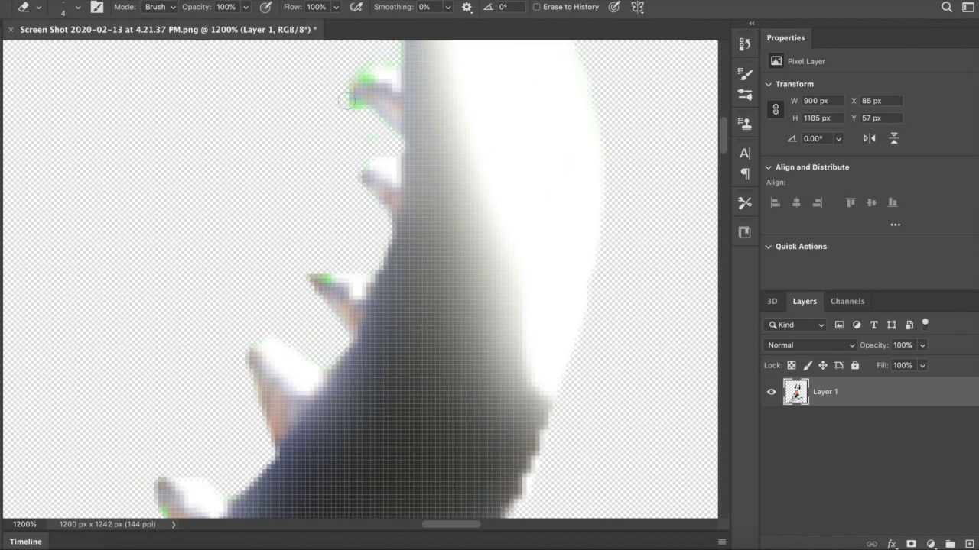
{"action": "scroll", "coordinate": [348, 102], "scroll_direction": "up", "scroll_amount": 6}
{"action": "scroll", "coordinate": [348, 101], "scroll_direction": "right", "scroll_amount": 3}
{"action": "scroll", "coordinate": [281, 268], "scroll_direction": "up", "scroll_amount": 4}
{"action": "scroll", "coordinate": [281, 268], "scroll_direction": "right", "scroll_amount": 1}
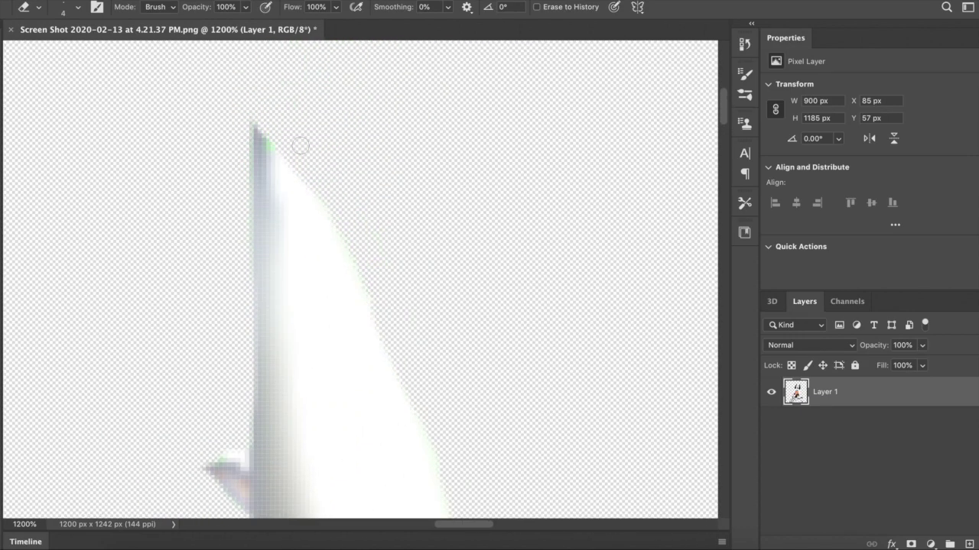
- Paint the dark upper section of the left horn solid black with the Brush tool
{"action": "scroll", "coordinate": [339, 357], "scroll_direction": "down", "scroll_amount": 5}
{"action": "key", "text": "b"}
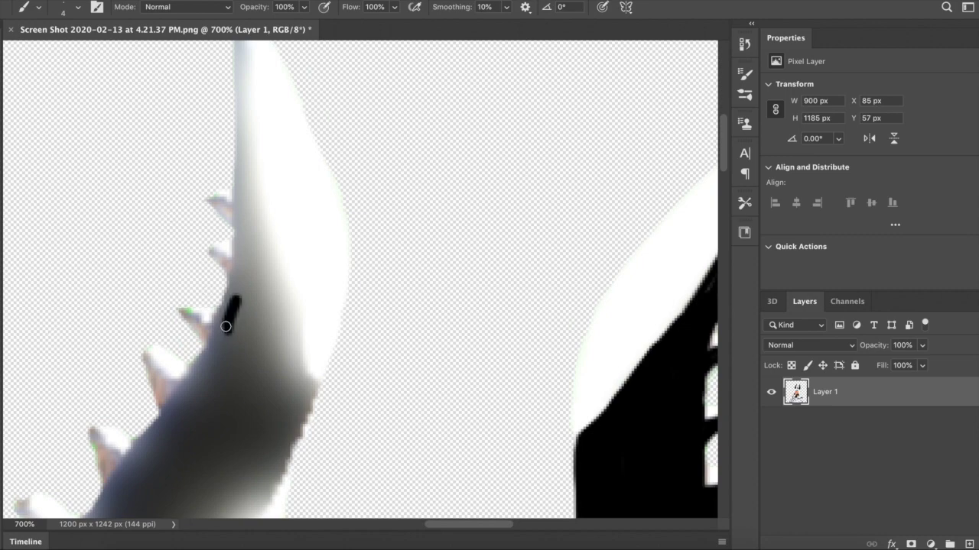
{"action": "left_click_drag", "start_coordinate": [242, 183], "coordinate": [273, 302]}
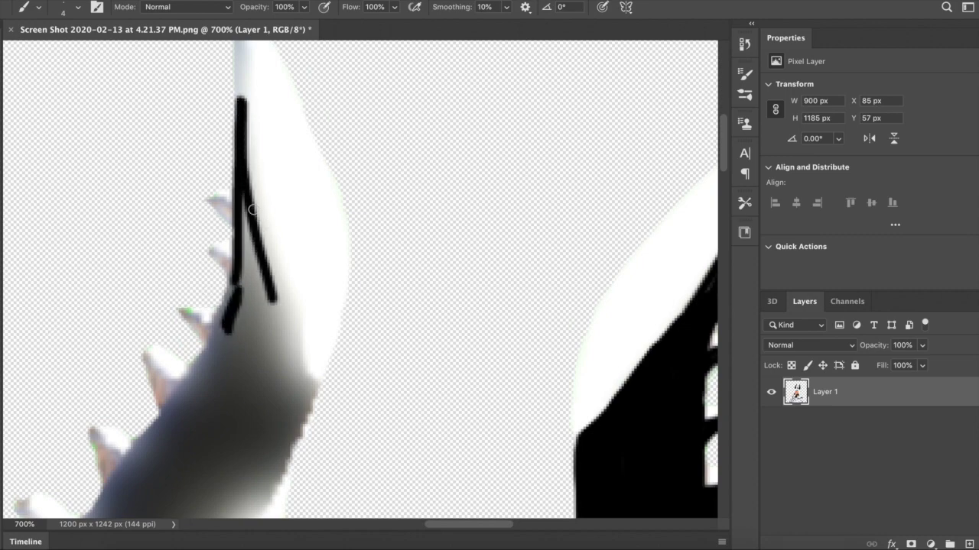
{"action": "mouse_move", "coordinate": [305, 413]}
{"action": "left_mouse_down"}
{"action": "mouse_move", "coordinate": [250, 222]}
{"action": "mouse_move", "coordinate": [241, 246]}
{"action": "mouse_move", "coordinate": [249, 227]}
{"action": "mouse_move", "coordinate": [260, 310]}
{"action": "mouse_move", "coordinate": [212, 402]}
{"action": "mouse_move", "coordinate": [280, 382]}
{"action": "left_mouse_up"}
{"action": "scroll", "coordinate": [289, 393], "scroll_direction": "down", "scroll_amount": 1}
{"action": "scroll", "coordinate": [243, 183], "scroll_direction": "up", "scroll_amount": 5}
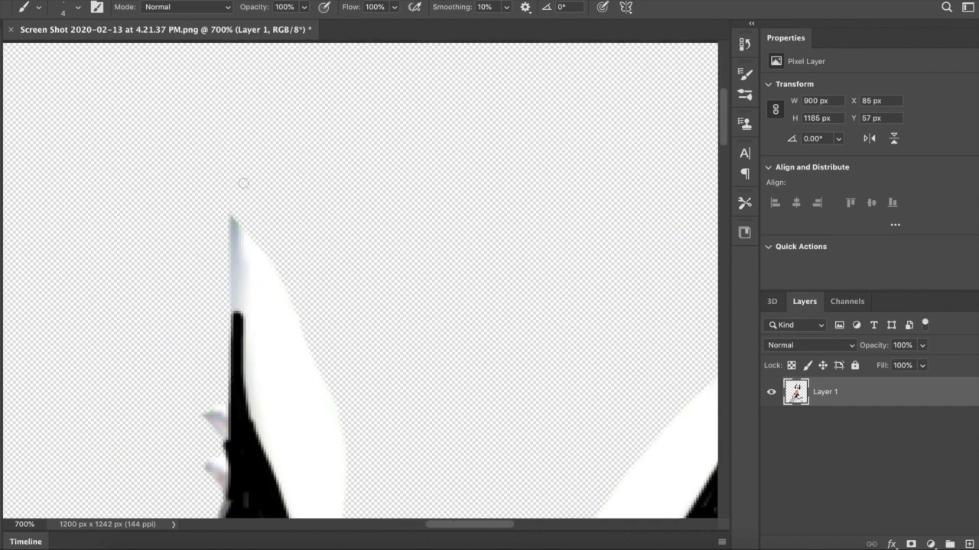
- Paint the left horn's upper spikes and the adjoining middle section black
{"action": "scroll", "coordinate": [248, 138], "scroll_direction": "down", "scroll_amount": 5}
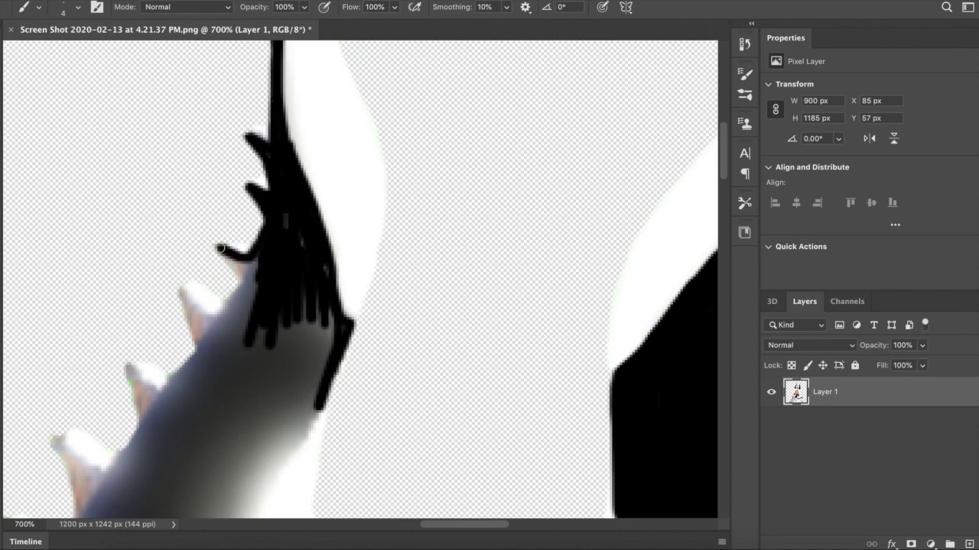
{"action": "mouse_move", "coordinate": [227, 325]}
{"action": "left_mouse_down"}
{"action": "mouse_move", "coordinate": [299, 382]}
{"action": "mouse_move", "coordinate": [324, 336]}
{"action": "mouse_move", "coordinate": [304, 322]}
{"action": "mouse_move", "coordinate": [319, 268]}
{"action": "left_mouse_up"}
{"action": "scroll", "coordinate": [321, 268], "scroll_direction": "down", "scroll_amount": 2}
{"action": "scroll", "coordinate": [321, 268], "scroll_direction": "left", "scroll_amount": 3}
{"action": "scroll", "coordinate": [321, 269], "scroll_direction": "down", "scroll_amount": 2}
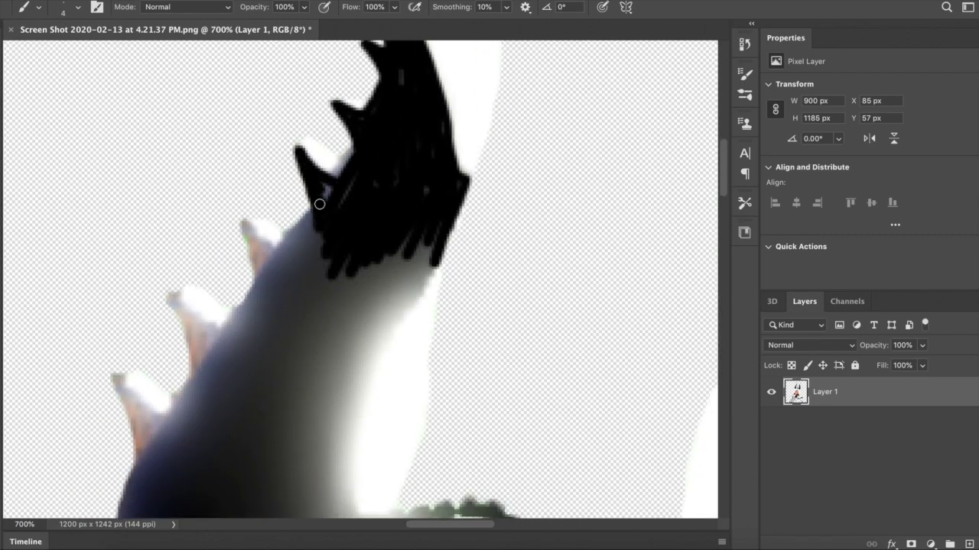
- Paint the left horn's lower spikes black and continue the black along the border with its white inner side
{"action": "scroll", "coordinate": [305, 230], "scroll_direction": "down", "scroll_amount": 3}
{"action": "scroll", "coordinate": [306, 230], "scroll_direction": "left", "scroll_amount": 2}
{"action": "left_click_drag", "start_coordinate": [264, 262], "coordinate": [309, 202]}
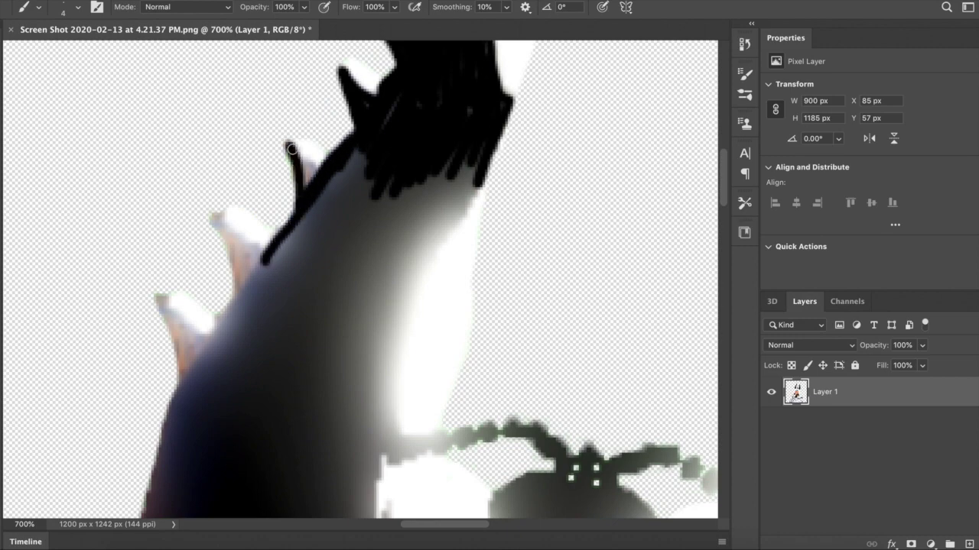
{"action": "mouse_move", "coordinate": [215, 219]}
{"action": "left_mouse_down"}
{"action": "mouse_move", "coordinate": [242, 280]}
{"action": "mouse_move", "coordinate": [257, 279]}
{"action": "mouse_move", "coordinate": [241, 264]}
{"action": "mouse_move", "coordinate": [246, 296]}
{"action": "mouse_move", "coordinate": [291, 286]}
{"action": "mouse_move", "coordinate": [346, 189]}
{"action": "mouse_move", "coordinate": [330, 240]}
{"action": "mouse_move", "coordinate": [274, 332]}
{"action": "mouse_move", "coordinate": [382, 224]}
{"action": "left_mouse_up"}
{"action": "mouse_move", "coordinate": [473, 186]}
{"action": "left_mouse_down"}
{"action": "mouse_move", "coordinate": [417, 290]}
{"action": "mouse_move", "coordinate": [459, 195]}
{"action": "left_mouse_up"}
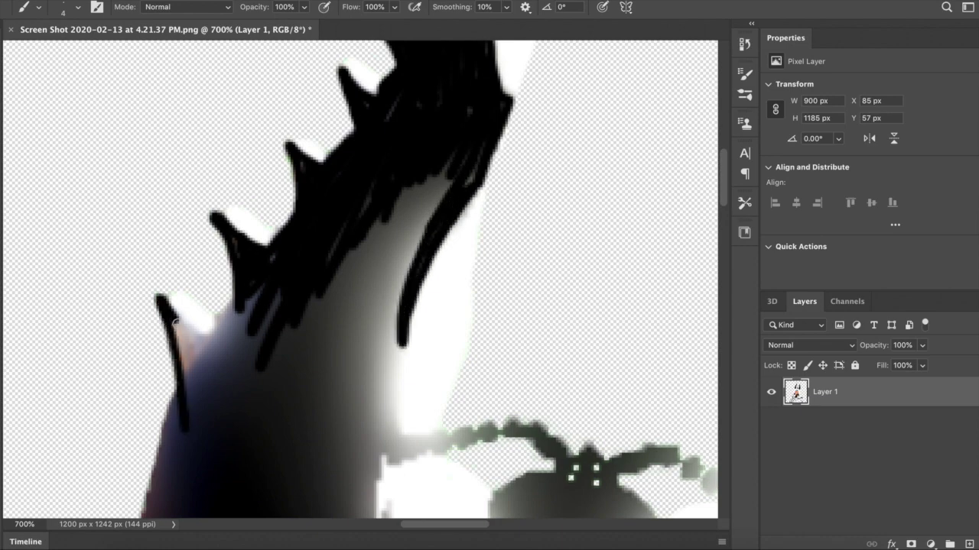
{"action": "left_click_drag", "start_coordinate": [176, 322], "coordinate": [189, 340]}
- Set the brush size to 12 px and fill the lower part of the left horn with black down to its base
{"action": "left_click", "coordinate": [77, 7]}
{"action": "left_click_drag", "start_coordinate": [56, 50], "coordinate": [60, 49]}
{"action": "mouse_move", "coordinate": [374, 226]}
{"action": "left_mouse_down"}
{"action": "mouse_move", "coordinate": [465, 155]}
{"action": "mouse_move", "coordinate": [312, 437]}
{"action": "mouse_move", "coordinate": [173, 306]}
{"action": "mouse_move", "coordinate": [207, 203]}
{"action": "mouse_move", "coordinate": [255, 323]}
{"action": "mouse_move", "coordinate": [367, 213]}
{"action": "mouse_move", "coordinate": [334, 456]}
{"action": "left_mouse_up"}
{"action": "scroll", "coordinate": [227, 362], "scroll_direction": "down", "scroll_amount": 1}
{"action": "scroll", "coordinate": [227, 360], "scroll_direction": "down", "scroll_amount": 3}
{"action": "scroll", "coordinate": [334, 456], "scroll_direction": "down", "scroll_amount": 3}
{"action": "mouse_move", "coordinate": [229, 394]}
{"action": "left_mouse_down"}
{"action": "mouse_move", "coordinate": [186, 400]}
{"action": "mouse_move", "coordinate": [202, 393]}
{"action": "left_mouse_up"}
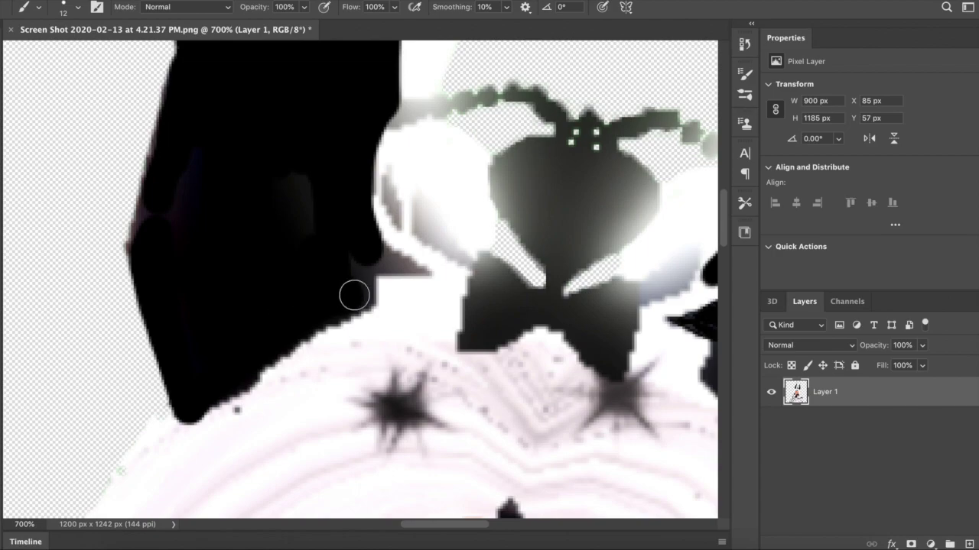
- Set the brush size to 4 px, paint the bead chain between the horns black, and outline the heart ornament
{"action": "left_click", "coordinate": [78, 8]}
{"action": "left_click", "coordinate": [251, 208]}
{"action": "key", "text": "super+plus"}
{"action": "key", "text": "super+plus"}
{"action": "key", "text": "super+plus"}
{"action": "key", "text": "super+plus"}
{"action": "mouse_move", "coordinate": [463, 168]}
{"action": "left_mouse_down"}
{"action": "mouse_move", "coordinate": [582, 236]}
{"action": "mouse_move", "coordinate": [436, 187]}
{"action": "left_mouse_up"}
{"action": "scroll", "coordinate": [417, 182], "scroll_direction": "up", "scroll_amount": 10}
{"action": "scroll", "coordinate": [370, 186], "scroll_direction": "down", "scroll_amount": 5}
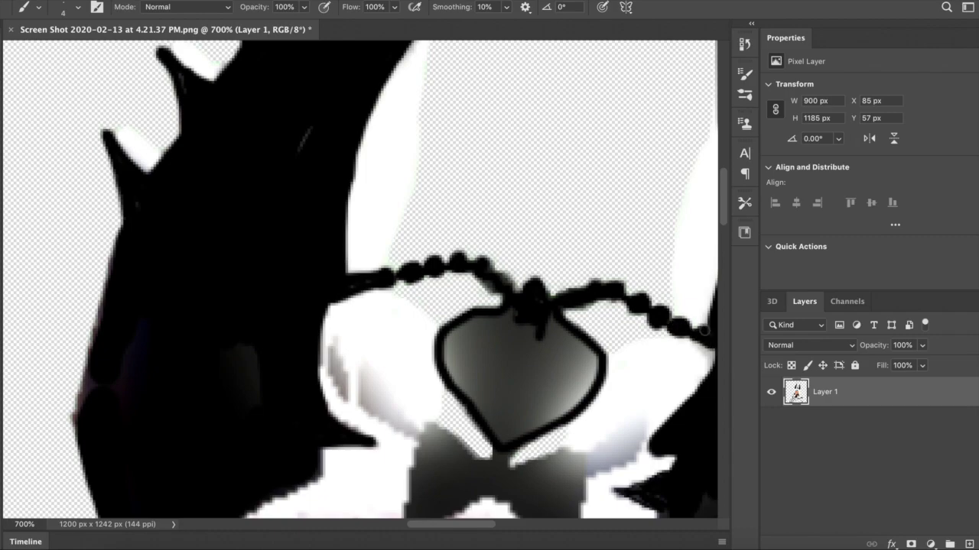
- Set the brush size to 17 px and fill the heart ornament between the horns with black
{"action": "scroll", "coordinate": [714, 367], "scroll_direction": "down", "scroll_amount": 2}
{"action": "scroll", "coordinate": [714, 367], "scroll_direction": "right", "scroll_amount": 3}
{"action": "left_click", "coordinate": [80, 8]}
{"action": "left_click_drag", "start_coordinate": [57, 52], "coordinate": [63, 53]}
{"action": "mouse_move", "coordinate": [424, 296]}
{"action": "left_mouse_down"}
{"action": "mouse_move", "coordinate": [391, 302]}
{"action": "mouse_move", "coordinate": [503, 305]}
{"action": "mouse_move", "coordinate": [469, 306]}
{"action": "left_mouse_up"}
{"action": "key", "text": "super+minus"}
{"action": "key", "text": "super+minus"}
{"action": "key", "text": "super+minus"}
{"action": "key", "text": "super+minus"}
{"action": "key", "text": "super+minus"}
- Set the brush size to 4 px and paint the shaded marks on the white ornament left of the heart black
{"action": "scroll", "coordinate": [474, 309], "scroll_direction": "down", "scroll_amount": 3}
{"action": "key", "text": "super+equal"}
{"action": "key", "text": "super+equal"}
{"action": "key", "text": "super+equal"}
{"action": "key", "text": "super+equal"}
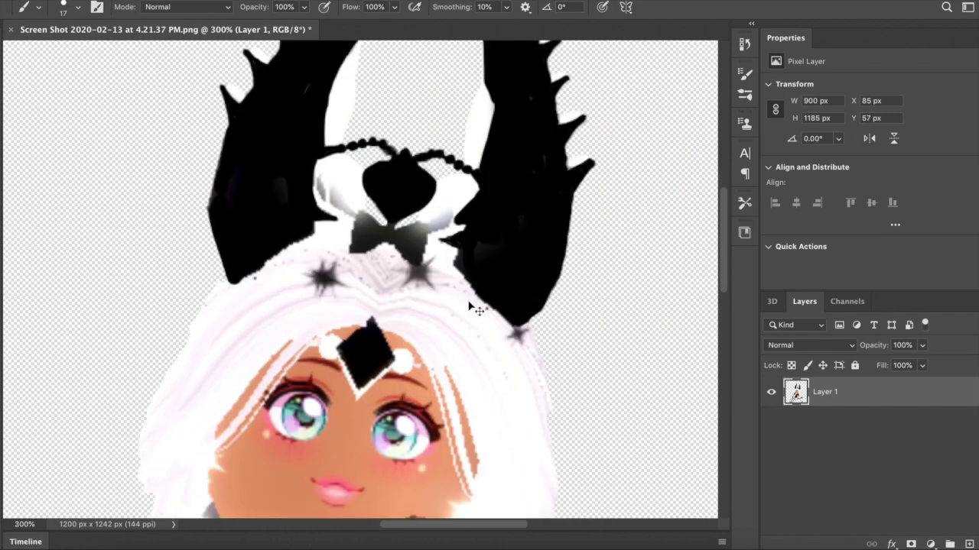
{"action": "left_click", "coordinate": [80, 7]}
{"action": "key", "text": "super+equal"}
{"action": "key", "text": "super+equal"}
{"action": "key", "text": "super+equal"}
{"action": "scroll", "coordinate": [182, 267], "scroll_direction": "up", "scroll_amount": 3}
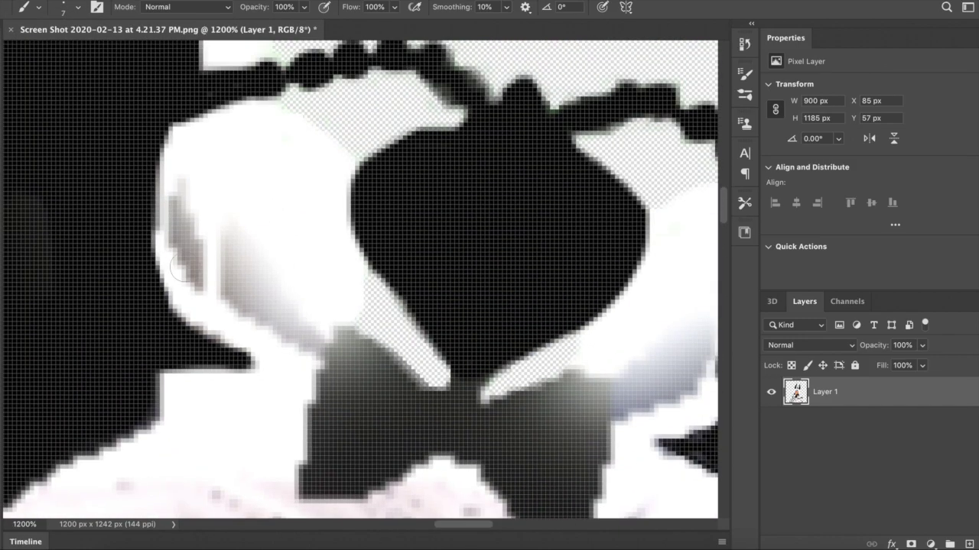
{"action": "left_click", "coordinate": [79, 7]}
{"action": "type", "text": "4"}
{"action": "key", "text": "Return"}
{"action": "mouse_move", "coordinate": [231, 293]}
{"action": "left_mouse_down"}
{"action": "mouse_move", "coordinate": [329, 356]}
{"action": "mouse_move", "coordinate": [230, 286]}
{"action": "left_mouse_up"}
{"action": "left_click_drag", "start_coordinate": [177, 182], "coordinate": [185, 256]}
- Paint the bow below the heart and the shaded mark on the white ornament to its right black
{"action": "mouse_move", "coordinate": [326, 325]}
{"action": "left_mouse_down"}
{"action": "mouse_move", "coordinate": [417, 382]}
{"action": "mouse_move", "coordinate": [310, 463]}
{"action": "mouse_move", "coordinate": [406, 400]}
{"action": "mouse_move", "coordinate": [382, 436]}
{"action": "left_mouse_up"}
{"action": "mouse_move", "coordinate": [421, 401]}
{"action": "left_mouse_down"}
{"action": "mouse_move", "coordinate": [292, 279]}
{"action": "mouse_move", "coordinate": [275, 239]}
{"action": "left_mouse_up"}
{"action": "mouse_move", "coordinate": [281, 234]}
{"action": "left_mouse_down"}
{"action": "mouse_move", "coordinate": [462, 228]}
{"action": "mouse_move", "coordinate": [381, 338]}
{"action": "mouse_move", "coordinate": [267, 258]}
{"action": "mouse_move", "coordinate": [431, 253]}
{"action": "mouse_move", "coordinate": [396, 352]}
{"action": "left_mouse_up"}
{"action": "left_click_drag", "start_coordinate": [459, 233], "coordinate": [375, 268]}
{"action": "mouse_move", "coordinate": [386, 264]}
{"action": "left_mouse_down"}
{"action": "mouse_move", "coordinate": [429, 229]}
{"action": "mouse_move", "coordinate": [478, 225]}
{"action": "mouse_move", "coordinate": [403, 288]}
{"action": "mouse_move", "coordinate": [450, 240]}
{"action": "left_mouse_up"}
- Examine the repainted horns and headpiece, and the black clothing below the face
{"action": "key", "text": "super+minus"}
{"action": "key", "text": "super+minus"}
{"action": "key", "text": "super+minus"}
{"action": "key", "text": "super+minus"}
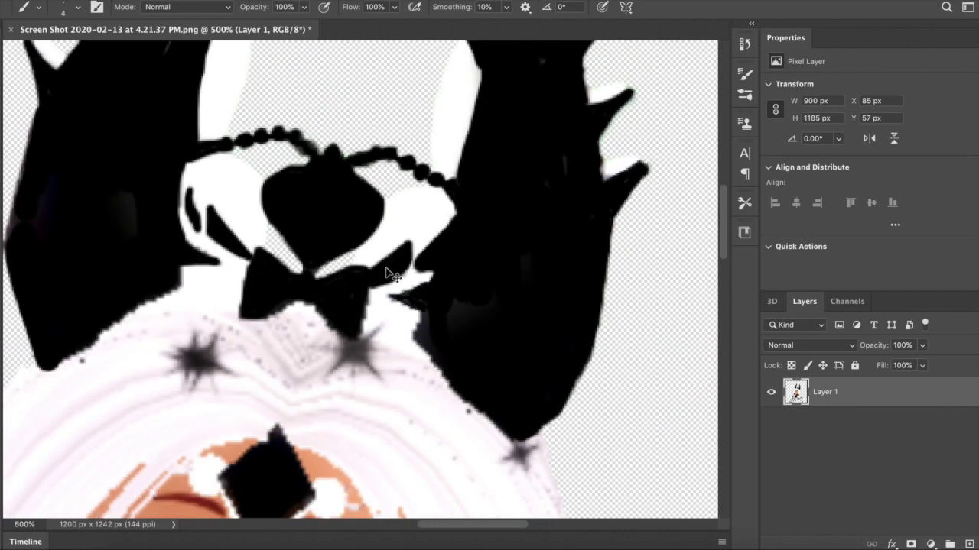
{"action": "key", "text": "super+minus"}
{"action": "key", "text": "super+minus"}
{"action": "key", "text": "super+minus"}
{"action": "scroll", "coordinate": [386, 268], "scroll_direction": "down", "scroll_amount": 10}
{"action": "key", "text": "super+plus"}
{"action": "key", "text": "super+plus"}
{"action": "key", "text": "super+plus"}
{"action": "scroll", "coordinate": [386, 269], "scroll_direction": "up", "scroll_amount": 2}
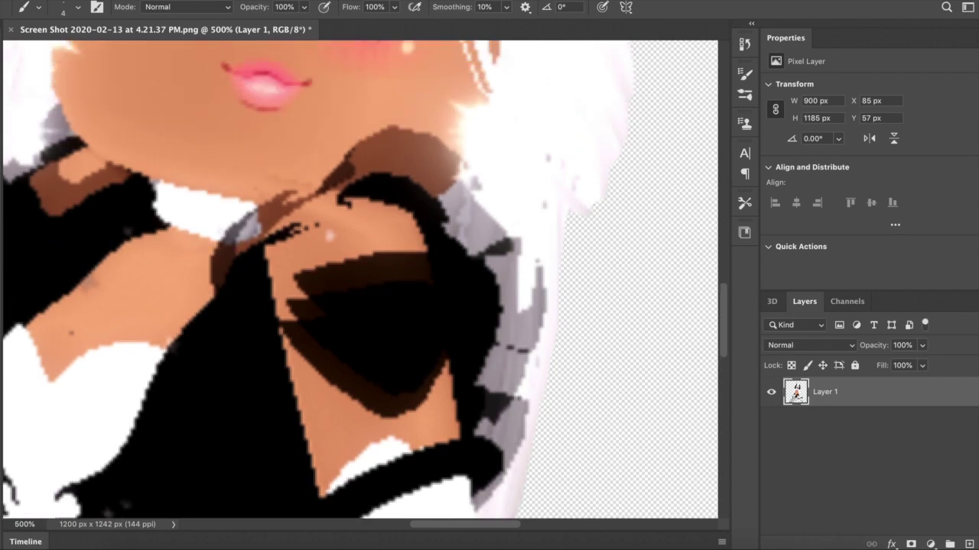
- Create a new layer in Normal mode above the character layer
{"action": "left_click", "coordinate": [190, 0]}
{"action": "mouse_move", "coordinate": [230, 0]}
{"action": "left_click", "coordinate": [385, 0]}
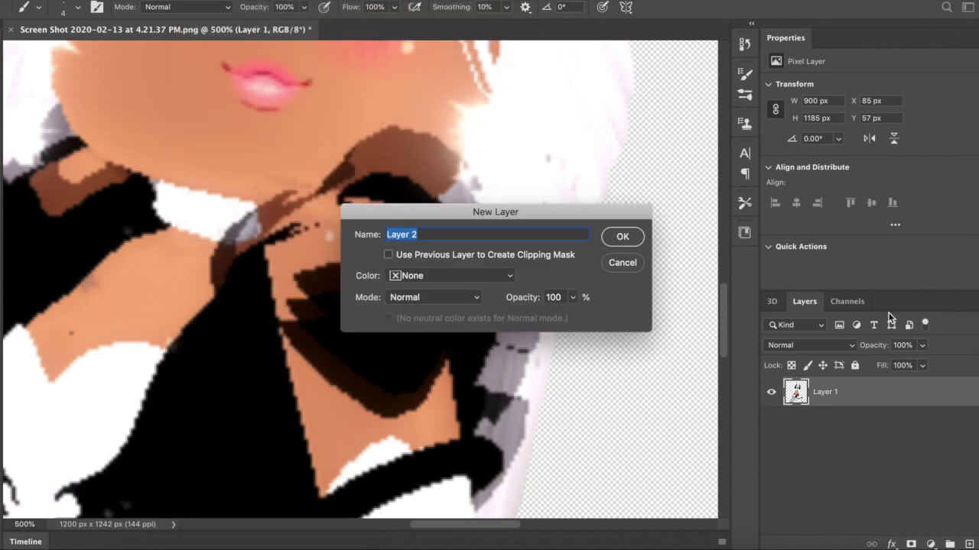
{"action": "left_click", "coordinate": [434, 298]}
{"action": "left_click", "coordinate": [580, 221]}
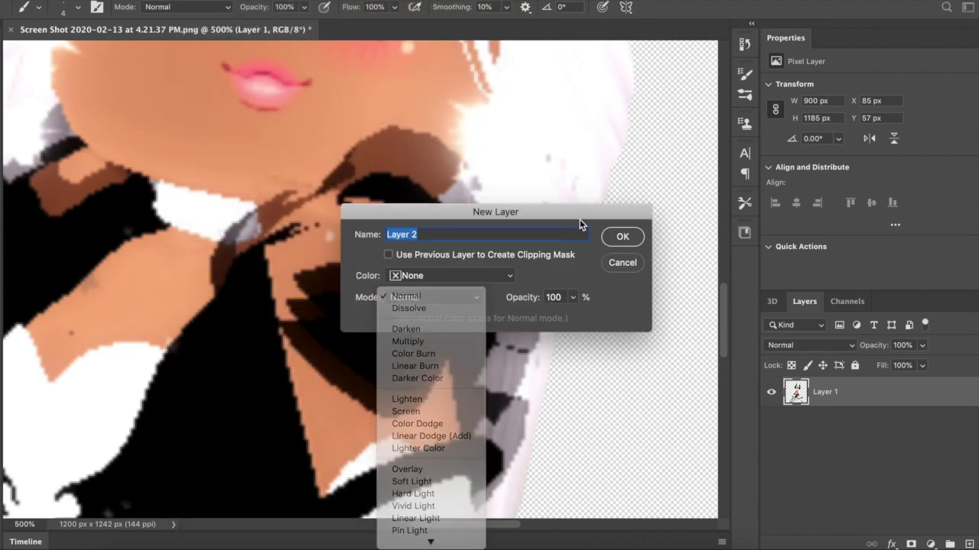
{"action": "left_click", "coordinate": [615, 235]}
- Paint over the flaws and edges of the black ornament beside the skirt with black on the new layer
{"action": "key", "text": "super+minus"}
{"action": "key", "text": "super+minus"}
{"action": "key", "text": "super+minus"}
{"action": "key", "text": "super+minus"}
{"action": "key", "text": "super+plus"}
{"action": "key", "text": "super+plus"}
{"action": "key", "text": "super+plus"}
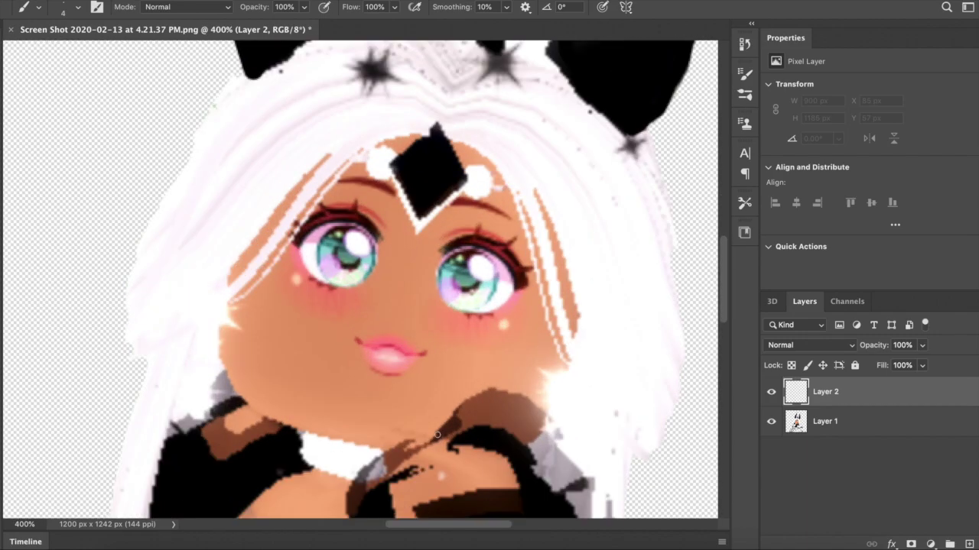
{"action": "scroll", "coordinate": [274, 278], "scroll_direction": "down", "scroll_amount": 6}
{"action": "scroll", "coordinate": [274, 278], "scroll_direction": "right", "scroll_amount": 5}
{"action": "key", "text": "super+plus"}
{"action": "key", "text": "super+plus"}
{"action": "key", "text": "super+plus"}
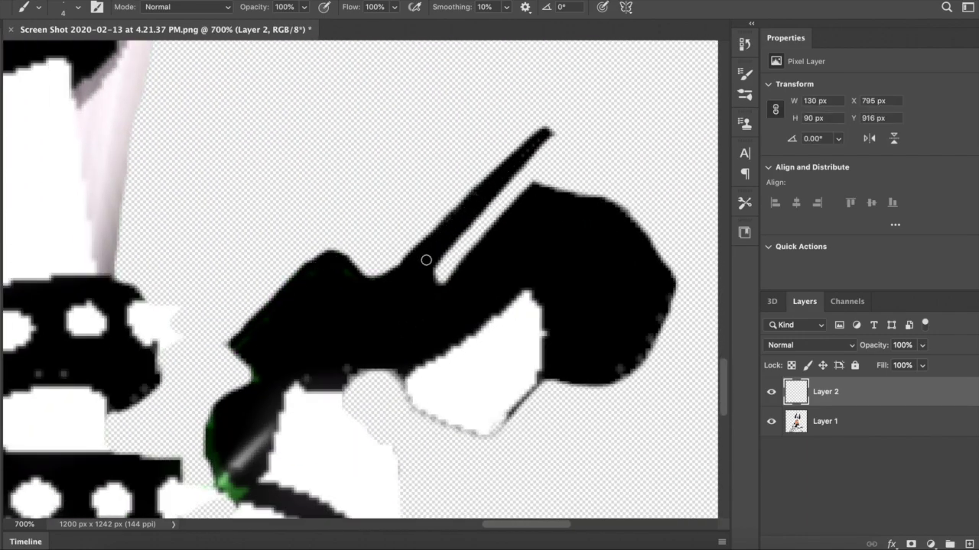
{"action": "left_click", "coordinate": [651, 325]}
- Cover the green spot where the black band meets the ornament with black
{"action": "scroll", "coordinate": [521, 397], "scroll_direction": "down", "scroll_amount": 3}
{"action": "scroll", "coordinate": [521, 397], "scroll_direction": "left", "scroll_amount": 2}
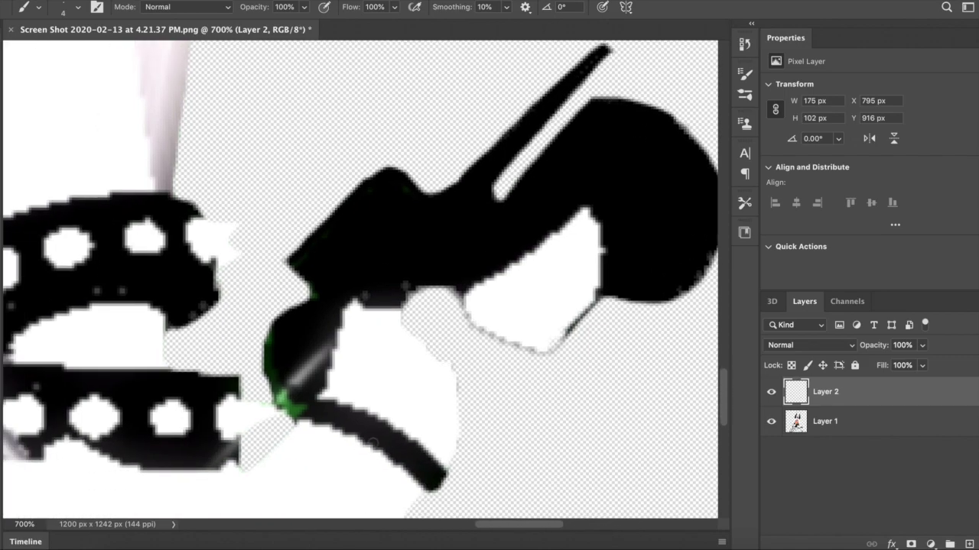
{"action": "left_click", "coordinate": [281, 403]}
- Fill in the thin upper section of the curved black strap beside the skirt's hem with black
{"action": "scroll", "coordinate": [280, 403], "scroll_direction": "down", "scroll_amount": 6}
{"action": "scroll", "coordinate": [280, 403], "scroll_direction": "left", "scroll_amount": 5}
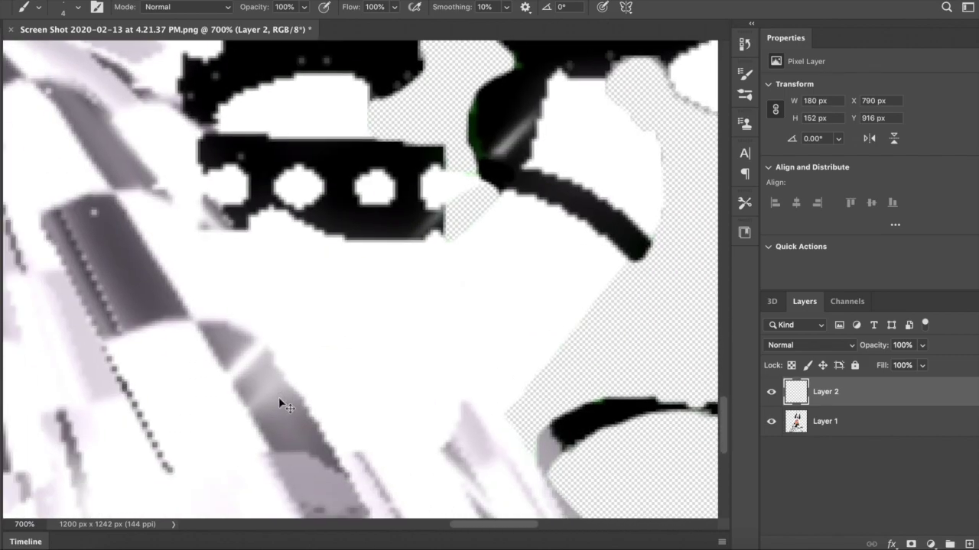
{"action": "key", "text": "super+minus"}
{"action": "key", "text": "super+minus"}
{"action": "key", "text": "super+plus"}
{"action": "scroll", "coordinate": [281, 403], "scroll_direction": "down", "scroll_amount": 2}
{"action": "scroll", "coordinate": [281, 403], "scroll_direction": "right", "scroll_amount": 3}
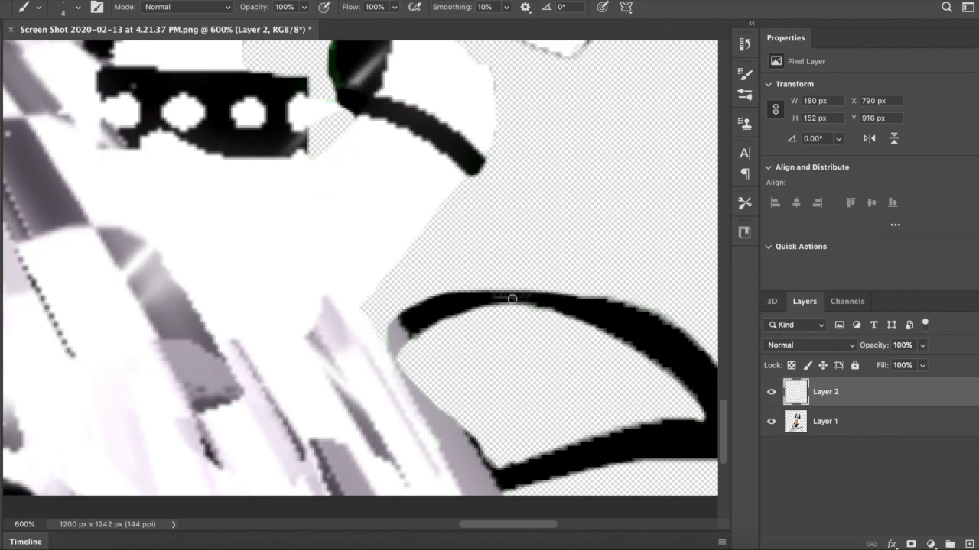
{"action": "left_click_drag", "start_coordinate": [511, 299], "coordinate": [468, 299]}
- Paint the skirt's diagonal left edge white down to the bottom of the canvas
{"action": "key", "text": "super+minus"}
{"action": "key", "text": "super+minus"}
{"action": "key", "text": "super+minus"}
{"action": "key", "text": "super+minus"}
{"action": "key", "text": "super+minus"}
{"action": "key", "text": "super+plus"}
{"action": "key", "text": "super+plus"}
{"action": "key", "text": "super+plus"}
{"action": "key", "text": "super+plus"}
{"action": "scroll", "coordinate": [240, 197], "scroll_direction": "down", "scroll_amount": 10}
{"action": "scroll", "coordinate": [240, 198], "scroll_direction": "left", "scroll_amount": 8}
{"action": "right_click", "coordinate": [215, 339]}
{"action": "left_click", "coordinate": [1, 291]}
{"action": "left_click", "coordinate": [208, 365]}
{"action": "left_click", "coordinate": [887, 210]}
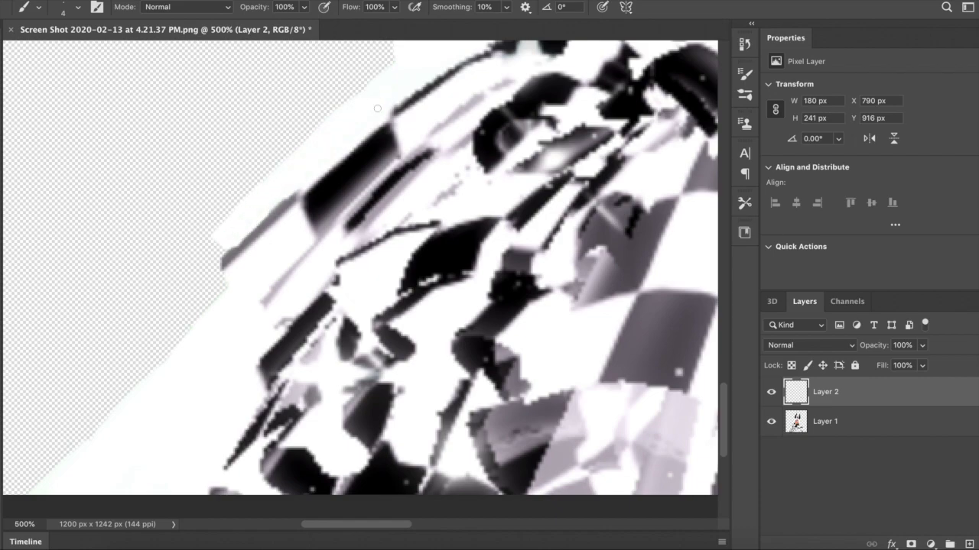
{"action": "scroll", "coordinate": [173, 354], "scroll_direction": "down", "scroll_amount": 5}
{"action": "scroll", "coordinate": [172, 353], "scroll_direction": "left", "scroll_amount": 4}
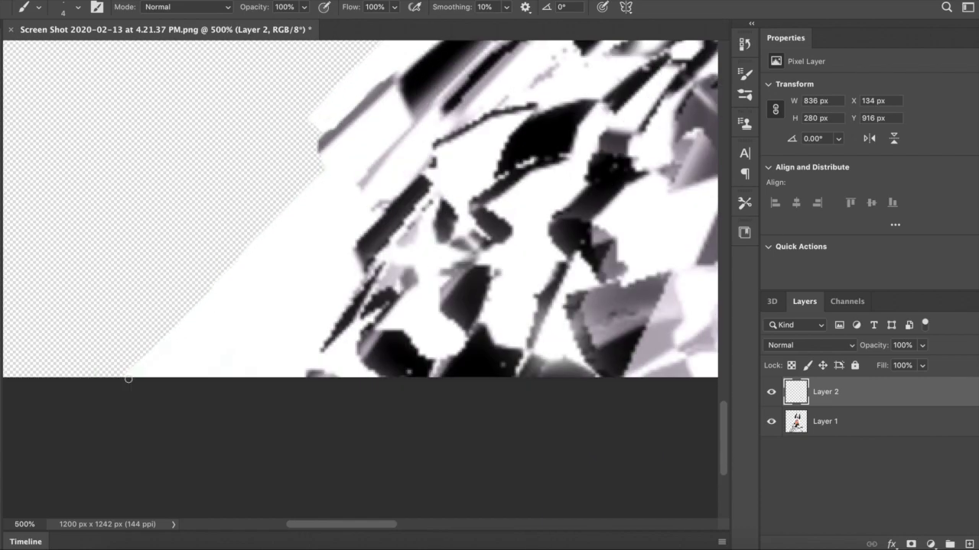
- Save the document on the computer as Edit Blk and White.psd in the edits for twitter folder
{"action": "scroll", "coordinate": [132, 374], "scroll_direction": "up", "scroll_amount": 15}
{"action": "scroll", "coordinate": [133, 374], "scroll_direction": "right", "scroll_amount": 5}
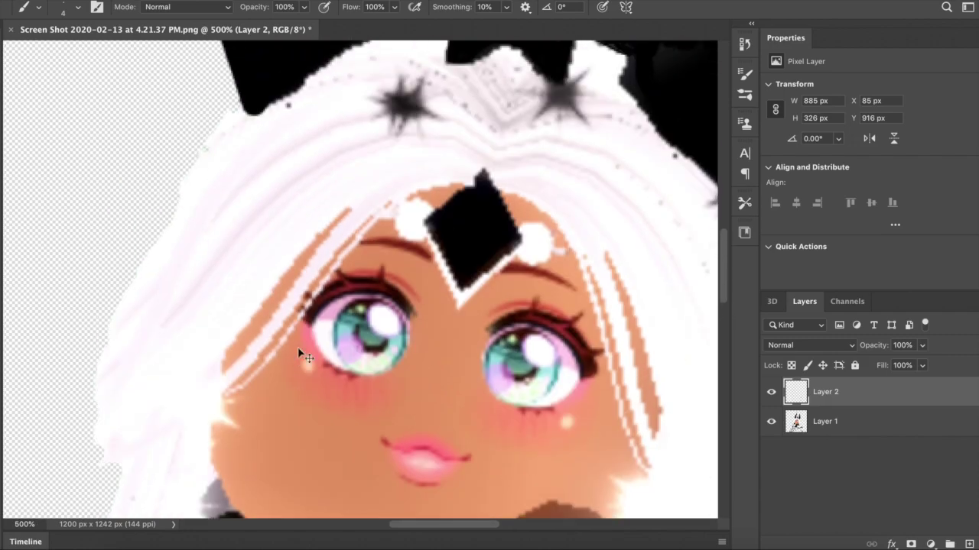
{"action": "key", "text": "ctrl+0"}
{"action": "left_click", "coordinate": [115, 118]}
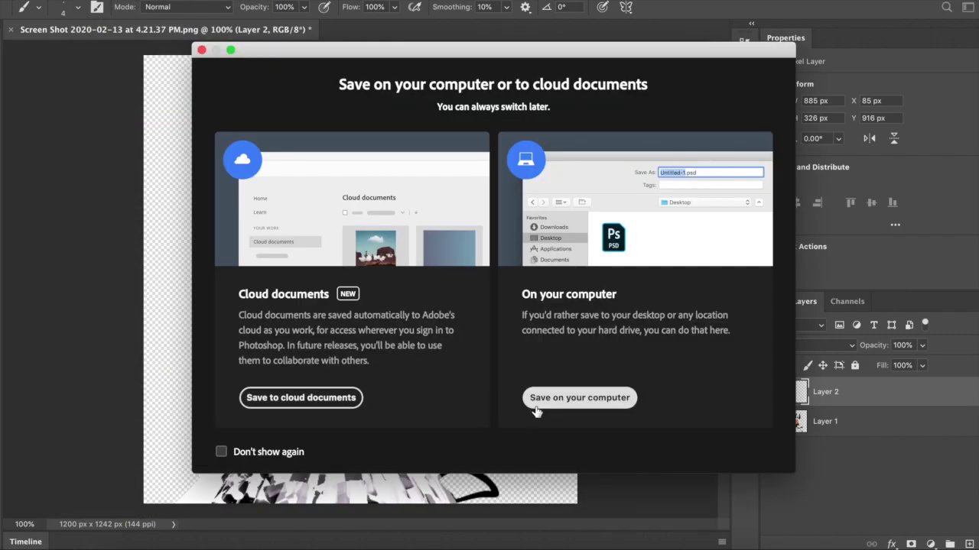
{"action": "left_click", "coordinate": [524, 397]}
{"action": "type", "text": "Edit Blk and White.psd"}
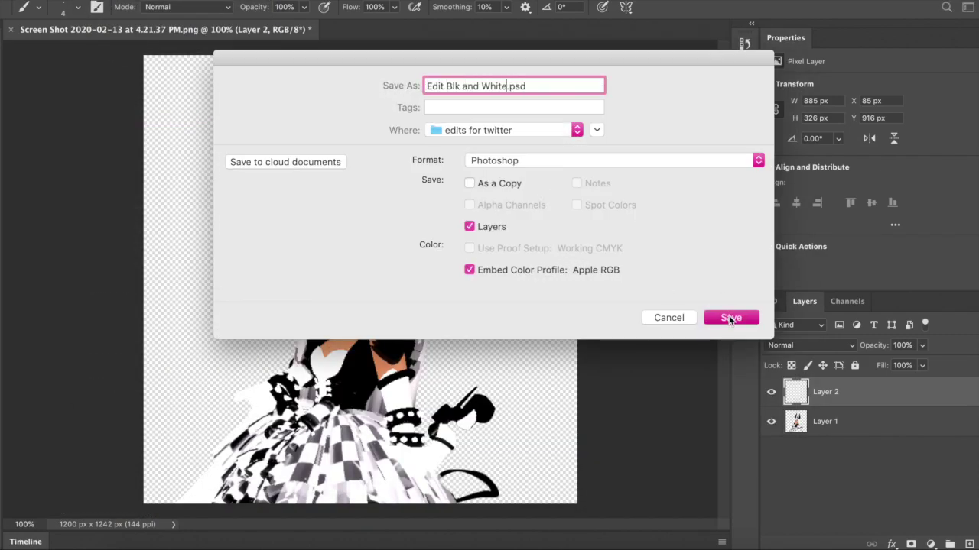
{"action": "left_click", "coordinate": [730, 318]}
{"action": "left_click", "coordinate": [668, 223]}
- Save the document on the computer once more with Save As
{"action": "left_click", "coordinate": [83, 1]}
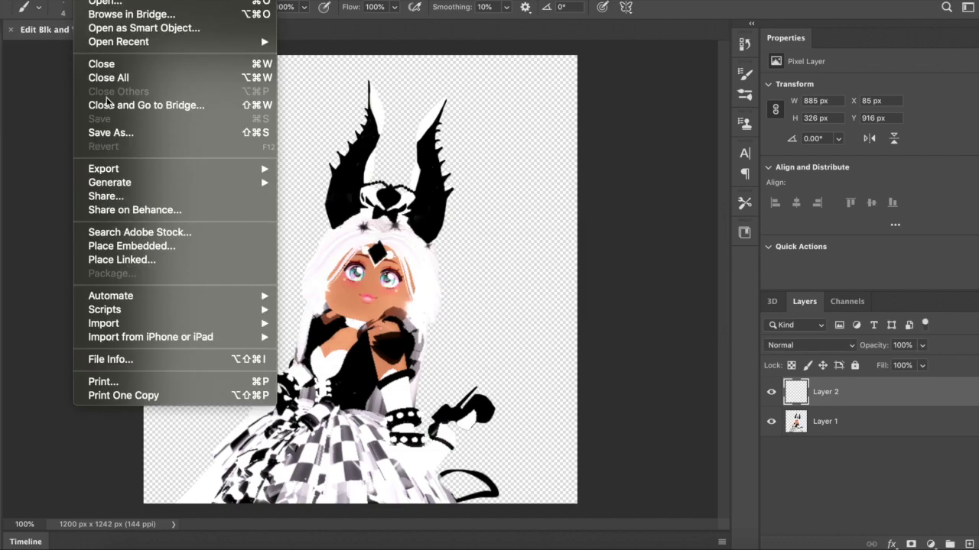
{"action": "left_click", "coordinate": [110, 133]}
{"action": "left_click", "coordinate": [558, 397]}
{"action": "left_click", "coordinate": [535, 163]}
{"action": "left_click", "coordinate": [535, 163]}
{"action": "left_click", "coordinate": [720, 320]}
{"action": "left_click", "coordinate": [597, 153]}
- Switch to MediBang Paint Pro and open Edit Blk and White.psd from the edits for twitter folder
{"action": "left_click", "coordinate": [233, 547]}
{"action": "scroll", "coordinate": [488, 291], "scroll_direction": "right", "scroll_amount": 1}
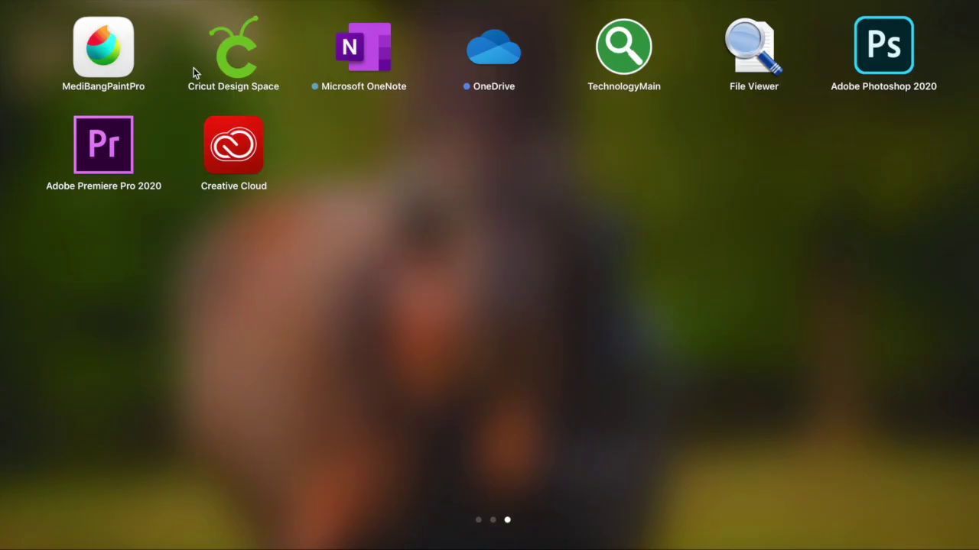
{"action": "left_click", "coordinate": [103, 44]}
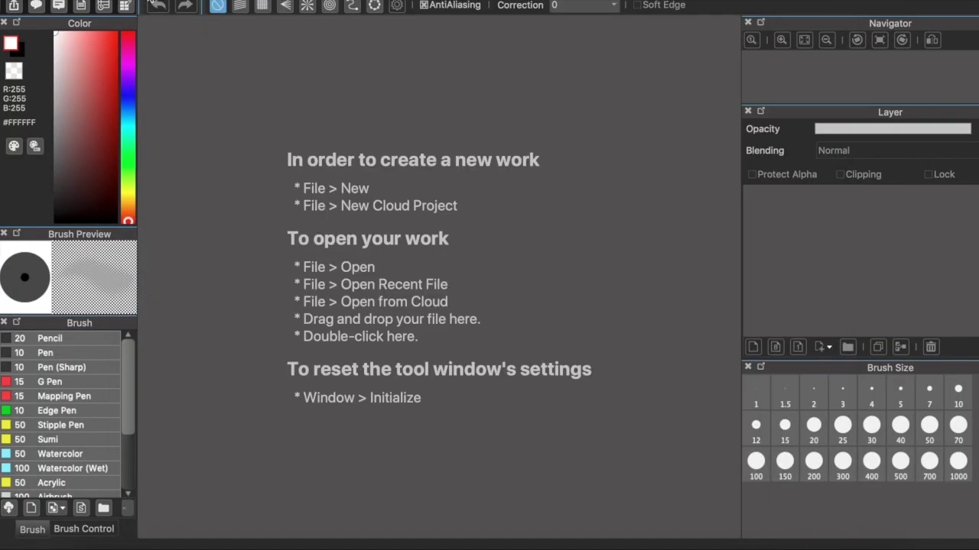
{"action": "double_click", "coordinate": [371, 166]}
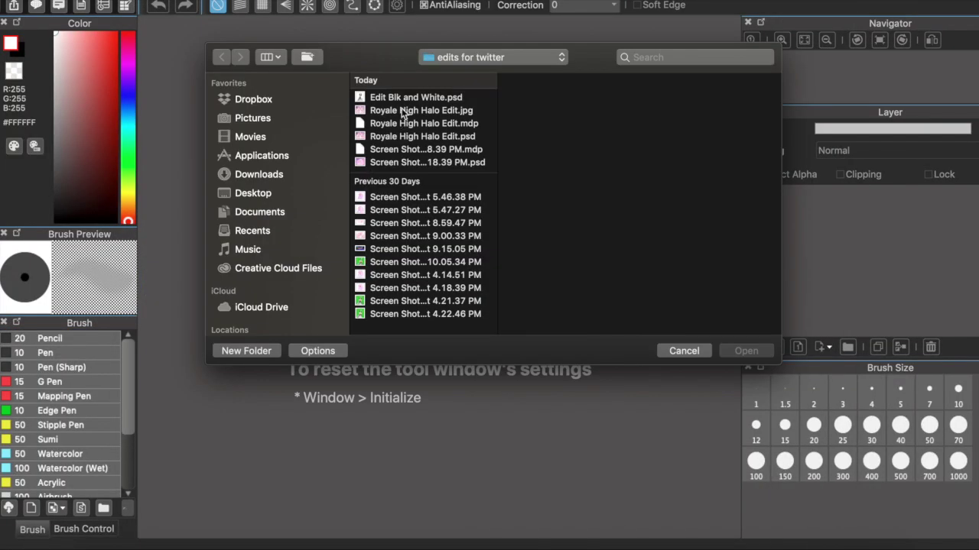
{"action": "double_click", "coordinate": [400, 97]}
- Add a new layer and set its blending to Overlay
{"action": "left_click", "coordinate": [194, 1]}
{"action": "left_click", "coordinate": [216, 0]}
{"action": "left_click", "coordinate": [894, 151]}
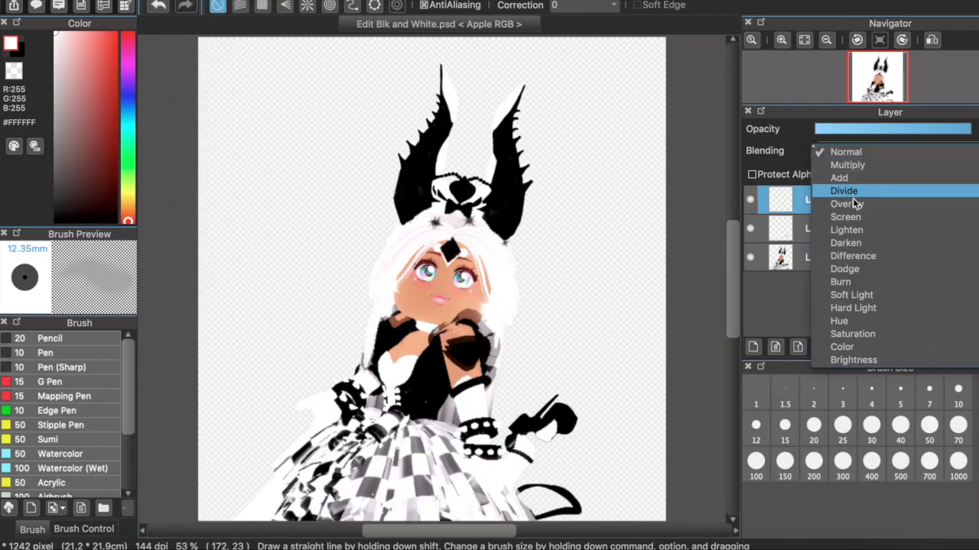
{"action": "left_click", "coordinate": [850, 203]}
- Airbrush white over the face and chest skin on the overlay layer and lower the layer's opacity
{"action": "scroll", "coordinate": [425, 285], "scroll_direction": "up", "scroll_amount": 4}
{"action": "scroll", "coordinate": [425, 287], "scroll_direction": "down", "scroll_amount": 2}
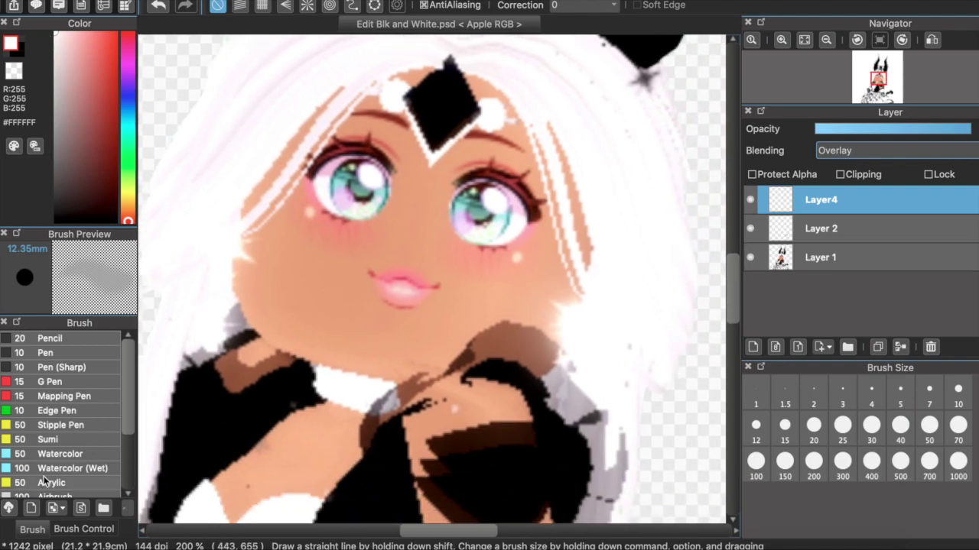
{"action": "scroll", "coordinate": [42, 493], "scroll_direction": "down", "scroll_amount": 3}
{"action": "left_click", "coordinate": [54, 404]}
{"action": "mouse_move", "coordinate": [380, 193]}
{"action": "left_mouse_down"}
{"action": "mouse_move", "coordinate": [410, 297]}
{"action": "mouse_move", "coordinate": [466, 313]}
{"action": "left_mouse_up"}
{"action": "left_click", "coordinate": [935, 132]}
{"action": "scroll", "coordinate": [383, 348], "scroll_direction": "down", "scroll_amount": 3}
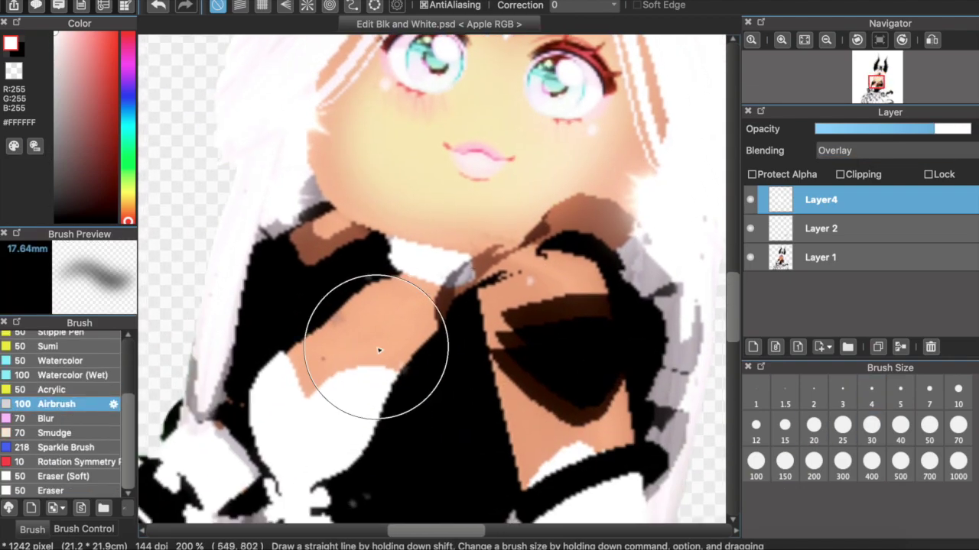
{"action": "left_click_drag", "start_coordinate": [379, 350], "coordinate": [348, 343]}
{"action": "left_click", "coordinate": [911, 130]}
- Add another layer and set its blending to Darken
{"action": "scroll", "coordinate": [534, 338], "scroll_direction": "down", "scroll_amount": 5}
{"action": "scroll", "coordinate": [534, 338], "scroll_direction": "left", "scroll_amount": 5}
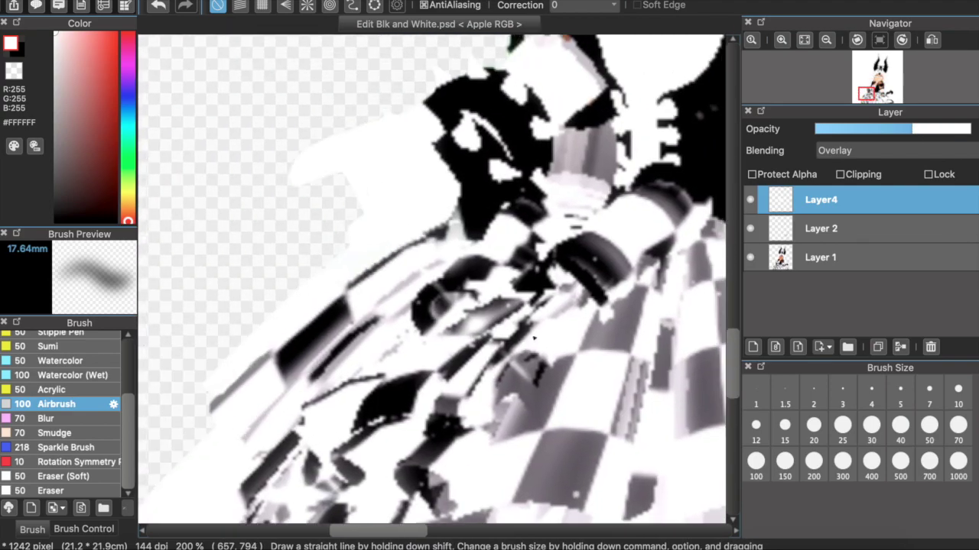
{"action": "scroll", "coordinate": [534, 338], "scroll_direction": "up", "scroll_amount": 5}
{"action": "scroll", "coordinate": [535, 338], "scroll_direction": "right", "scroll_amount": 5}
{"action": "left_click", "coordinate": [187, 1]}
{"action": "left_click", "coordinate": [217, 0]}
{"action": "left_click", "coordinate": [847, 150]}
{"action": "left_click", "coordinate": [847, 241]}
{"action": "scroll", "coordinate": [478, 223], "scroll_direction": "up", "scroll_amount": 3}
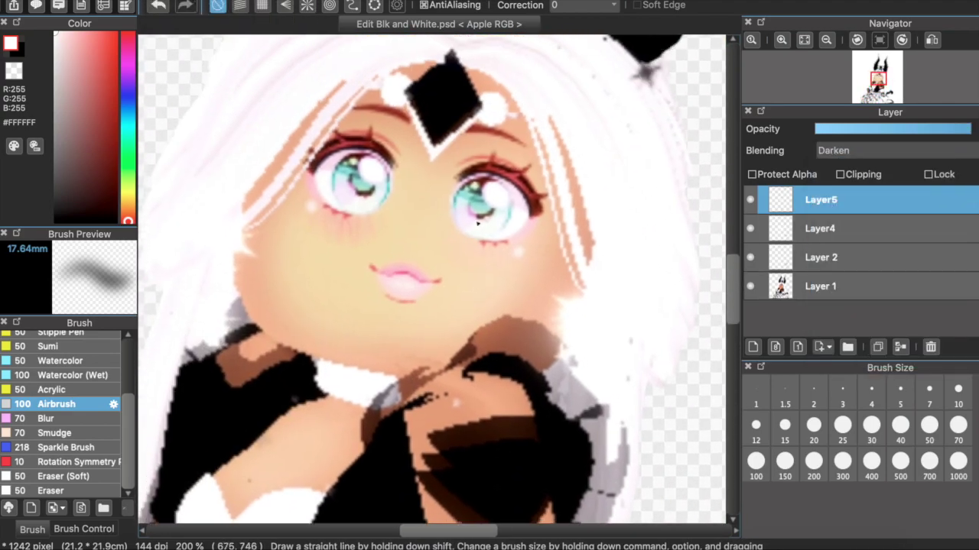
- Airbrush a near-black #050404 outline around the face and along the hairline with a size 15 brush
{"action": "left_click", "coordinate": [57, 219]}
{"action": "left_click", "coordinate": [784, 425]}
{"action": "mouse_move", "coordinate": [236, 258]}
{"action": "left_mouse_down"}
{"action": "mouse_move", "coordinate": [258, 326]}
{"action": "mouse_move", "coordinate": [365, 374]}
{"action": "mouse_move", "coordinate": [454, 349]}
{"action": "mouse_move", "coordinate": [471, 330]}
{"action": "mouse_move", "coordinate": [552, 328]}
{"action": "mouse_move", "coordinate": [570, 299]}
{"action": "mouse_move", "coordinate": [528, 143]}
{"action": "mouse_move", "coordinate": [458, 70]}
{"action": "left_mouse_up"}
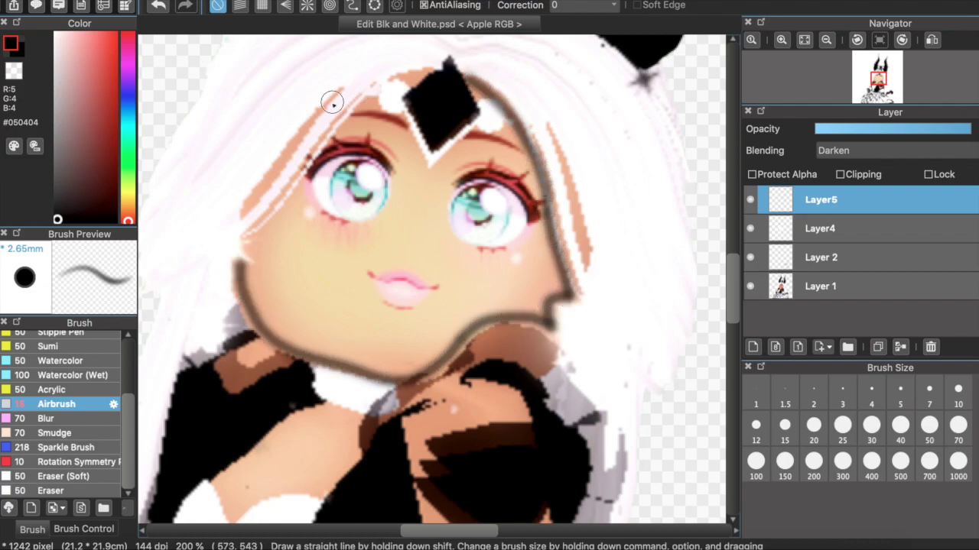
{"action": "left_click_drag", "start_coordinate": [339, 90], "coordinate": [246, 206]}
{"action": "scroll", "coordinate": [463, 344], "scroll_direction": "down", "scroll_amount": 3}
{"action": "scroll", "coordinate": [464, 345], "scroll_direction": "up", "scroll_amount": 3}
- Lower the shadow layer's opacity and blur the dark outline into the edges of the face
{"action": "left_click", "coordinate": [909, 130]}
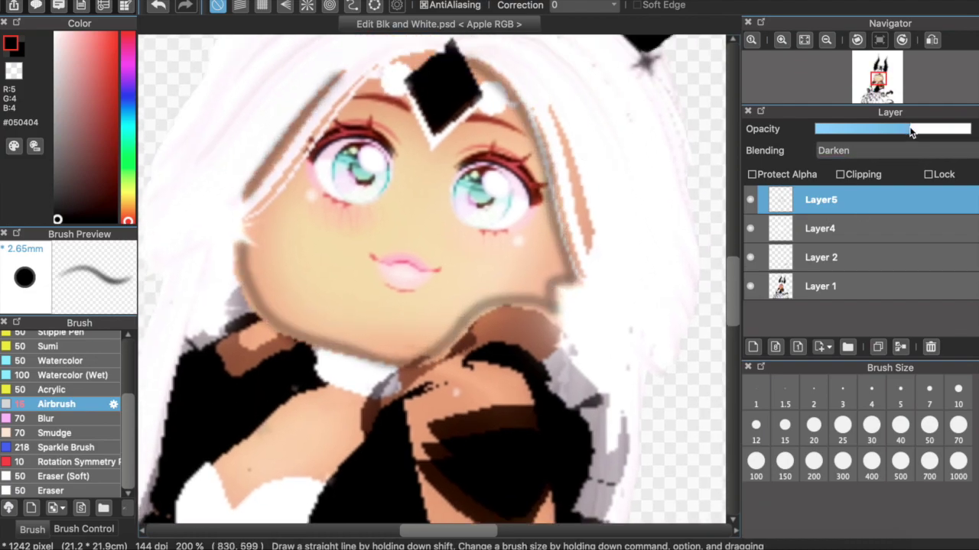
{"action": "left_click", "coordinate": [46, 419]}
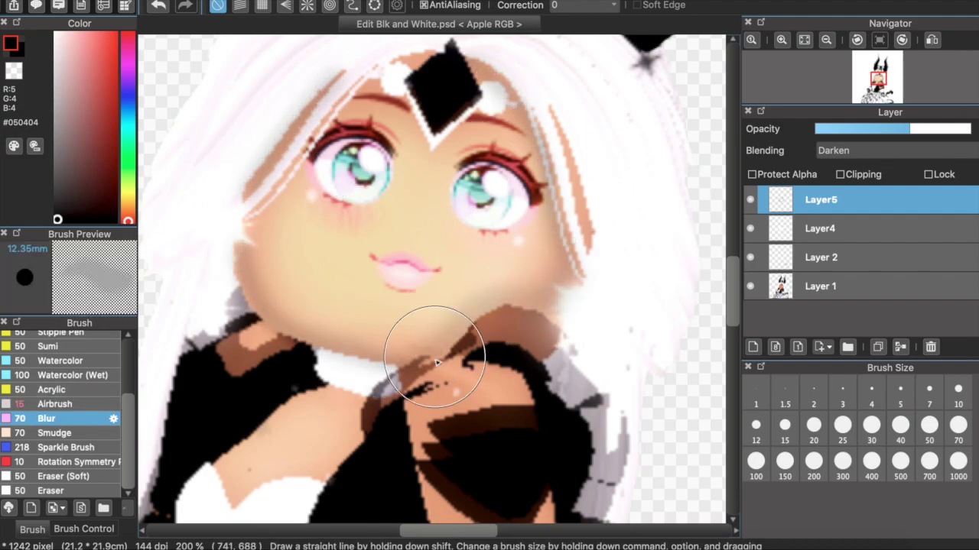
{"action": "key", "text": "super+minus"}
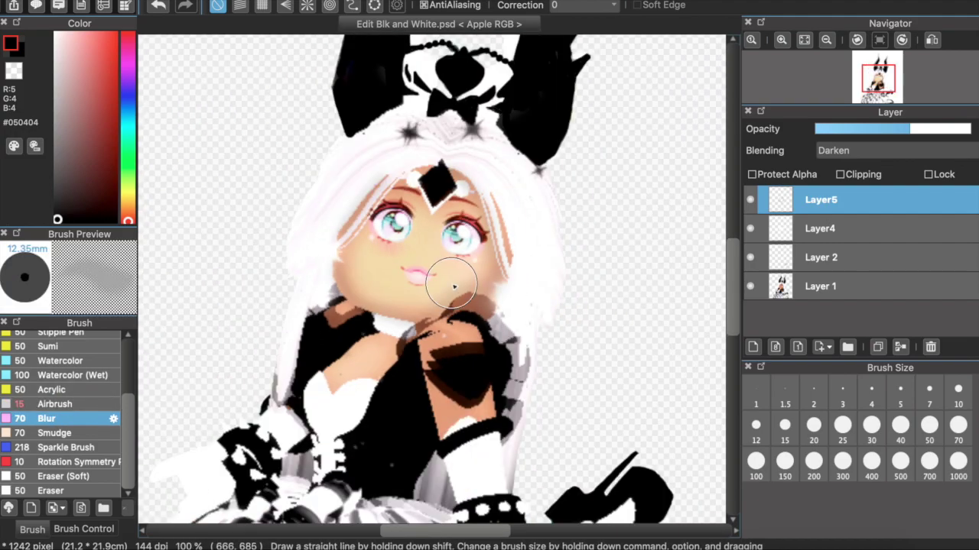
- Add a new Normal layer and repaint the lower lip in sampled #FDE0DE with a size 3 airbrush
{"action": "key", "text": "super+plus"}
{"action": "key", "text": "super+plus"}
{"action": "key", "text": "super+plus"}
{"action": "left_click", "coordinate": [195, 1]}
{"action": "left_click", "coordinate": [216, 0]}
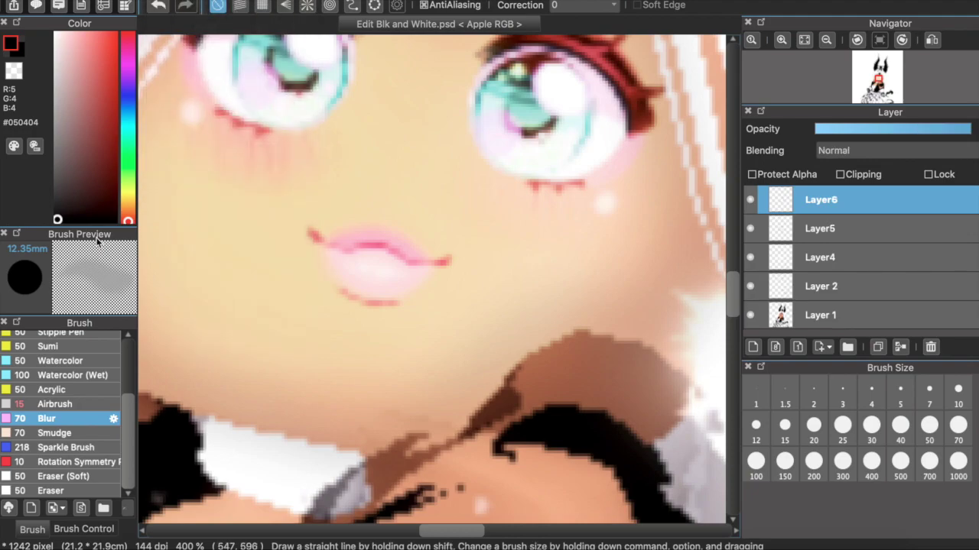
{"action": "left_click", "coordinate": [65, 403]}
{"action": "right_click", "coordinate": [390, 284]}
{"action": "left_click", "coordinate": [842, 390]}
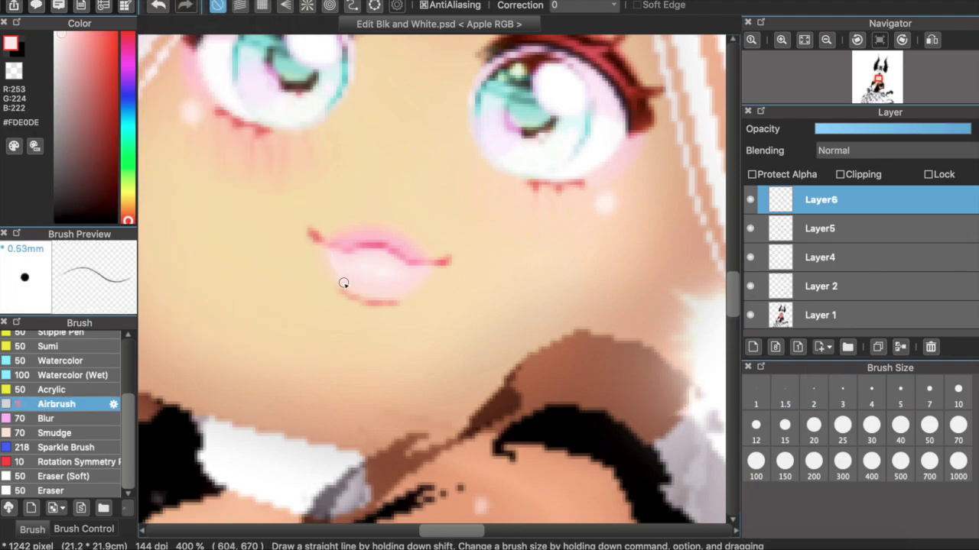
- Repaint the upper lip in sampled pink #FCA8BD and trace the mouth line in red #E65C59
{"action": "left_click", "coordinate": [335, 240], "text": "alt"}
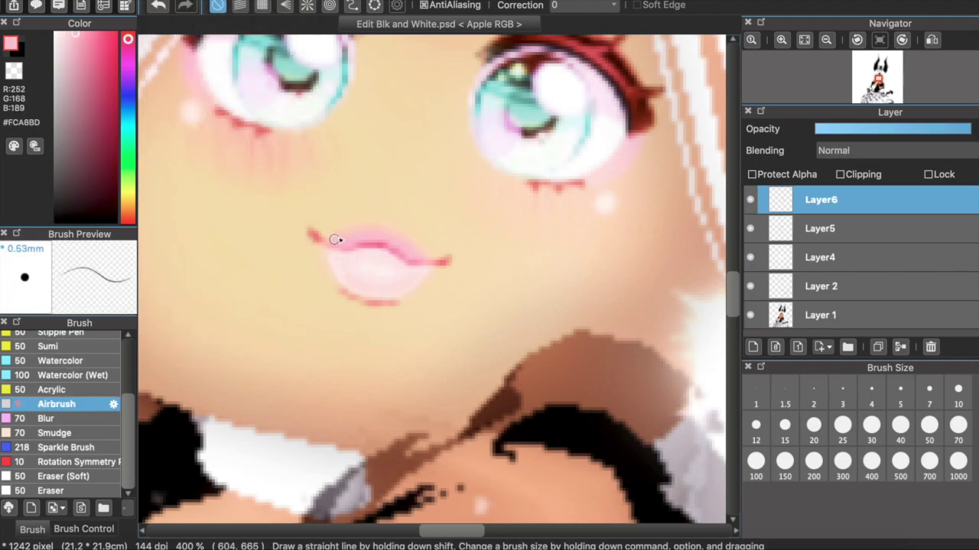
{"action": "left_click_drag", "start_coordinate": [308, 231], "coordinate": [330, 246]}
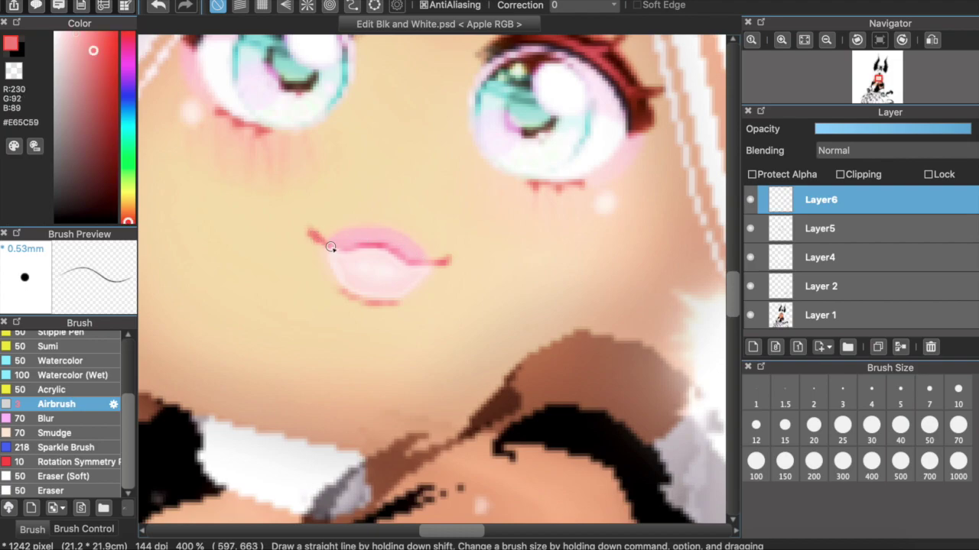
{"action": "left_click_drag", "start_coordinate": [407, 259], "coordinate": [450, 262]}
- Add a new layer above the lip painting and set its blending to Overlay
{"action": "key", "text": "super+minus"}
{"action": "left_click", "coordinate": [185, 1]}
{"action": "left_click", "coordinate": [207, 0]}
{"action": "left_click", "coordinate": [841, 150]}
{"action": "left_click", "coordinate": [841, 204]}
- Airbrush #FAECEC highlights below and above the lips with a size 12 brush
{"action": "left_click", "coordinate": [906, 431]}
{"action": "left_click", "coordinate": [815, 430]}
{"action": "left_click", "coordinate": [57, 36]}
{"action": "left_click", "coordinate": [756, 429]}
{"action": "left_click_drag", "start_coordinate": [358, 301], "coordinate": [408, 308]}
{"action": "mouse_move", "coordinate": [354, 237]}
{"action": "left_mouse_down"}
{"action": "mouse_move", "coordinate": [414, 234]}
{"action": "mouse_move", "coordinate": [431, 248]}
{"action": "left_mouse_up"}
- Blur the highlights around the lips and set their layer to full opacity
{"action": "left_click", "coordinate": [888, 130]}
{"action": "left_click", "coordinate": [56, 419]}
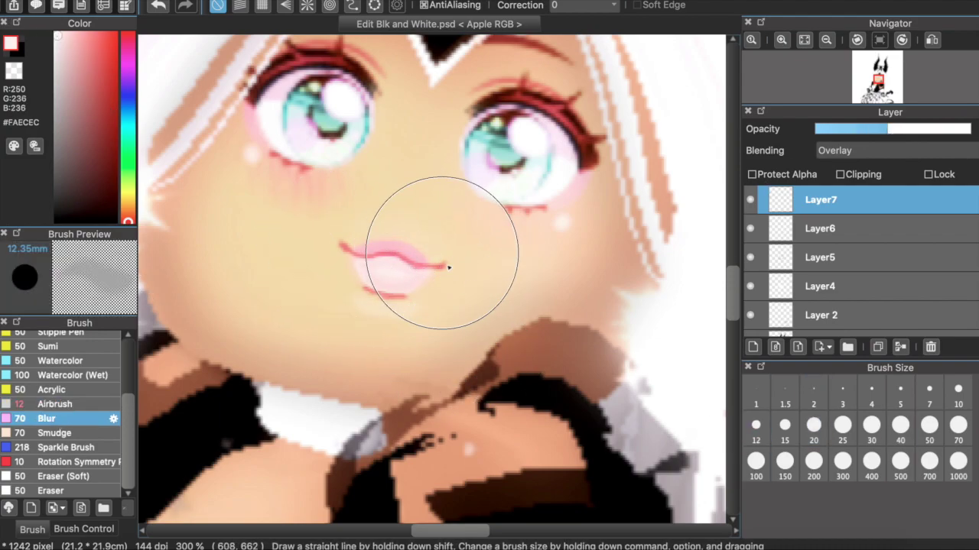
{"action": "left_click", "coordinate": [941, 130]}
{"action": "key", "text": "super+minus"}
{"action": "key", "text": "super+minus"}
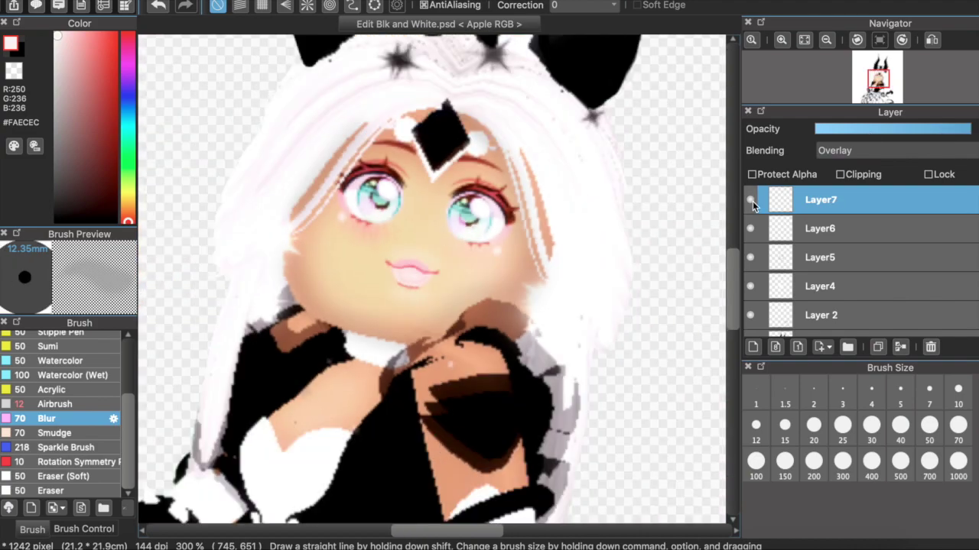
- Add a new Normal layer above the lip highlight layer for the eyes
{"action": "key", "text": "super+plus"}
{"action": "key", "text": "super+plus"}
{"action": "key", "text": "super+plus"}
{"action": "scroll", "coordinate": [363, 207], "scroll_direction": "up", "scroll_amount": 6}
{"action": "left_click", "coordinate": [220, 1]}
{"action": "left_click", "coordinate": [217, 1]}
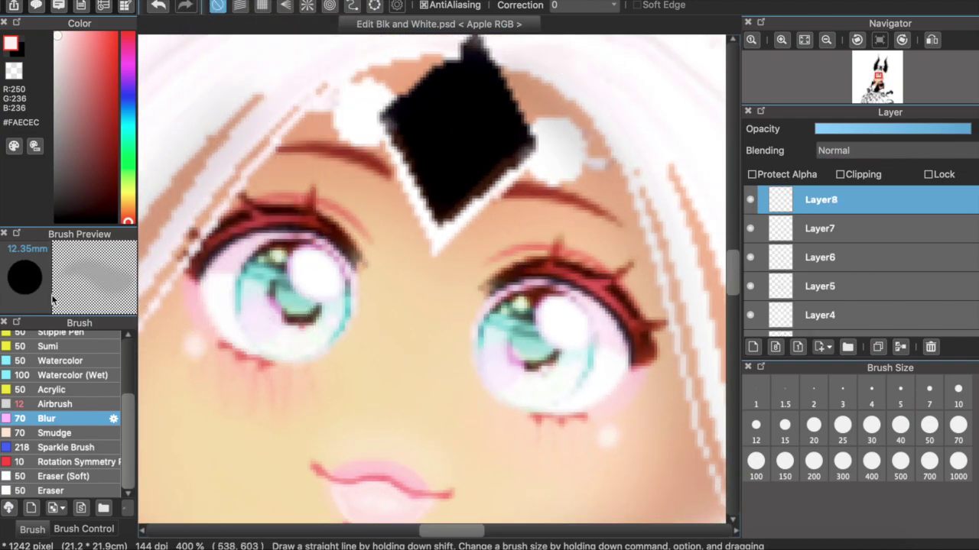
- Repaint the large highlights in both eyes with sampled white using a size 4 airbrush
{"action": "left_click", "coordinate": [56, 404]}
{"action": "left_click", "coordinate": [869, 397]}
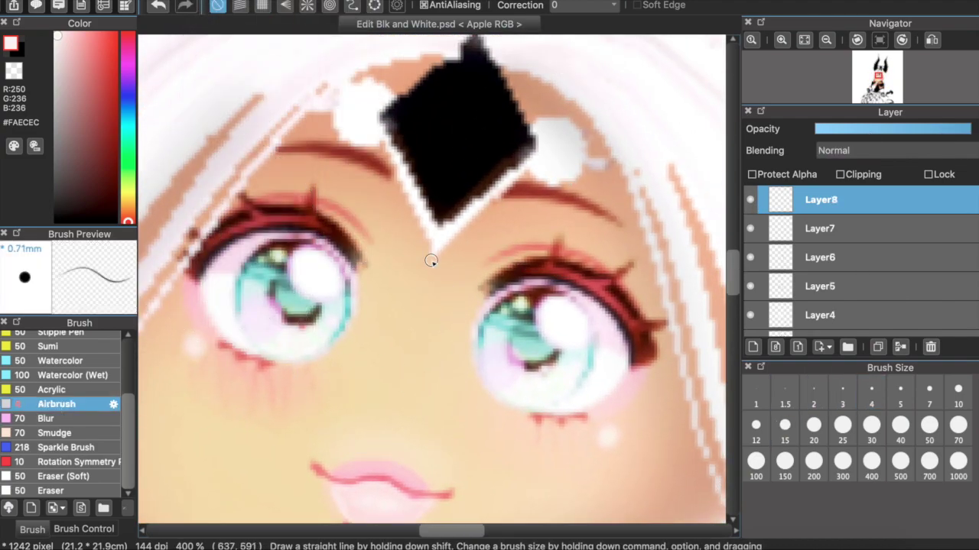
{"action": "left_click", "coordinate": [311, 272], "text": "alt"}
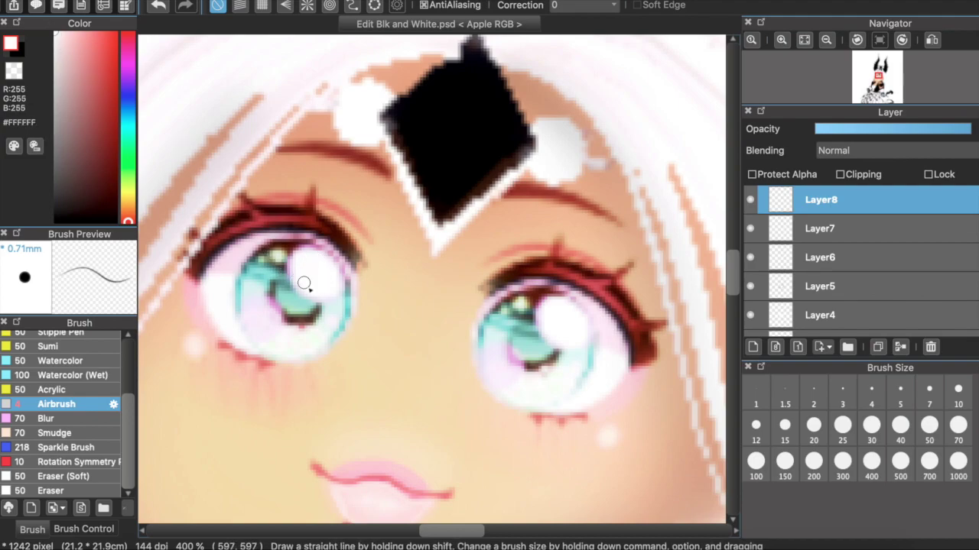
{"action": "left_click_drag", "start_coordinate": [552, 335], "coordinate": [567, 318]}
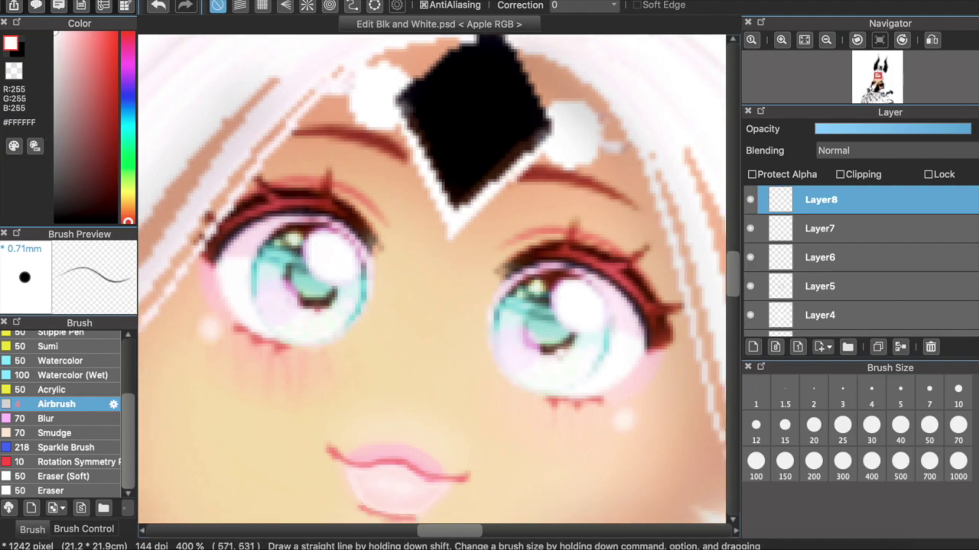
- Try white airbrush dots of brush size 15 on the cheeks below both eyes
{"action": "left_click", "coordinate": [785, 426]}
{"action": "left_click", "coordinate": [201, 332]}
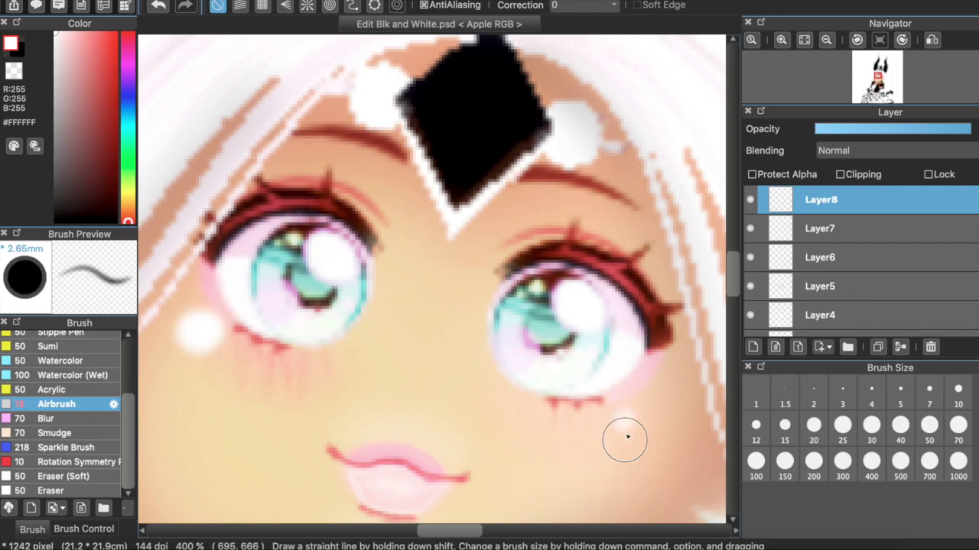
{"action": "left_click", "coordinate": [625, 421]}
- Try Lighten and Soft Light blending on the eye layer to soften the cheek dots
{"action": "left_click", "coordinate": [868, 150]}
{"action": "left_click", "coordinate": [846, 204]}
{"action": "left_click", "coordinate": [848, 156]}
{"action": "left_click", "coordinate": [843, 177]}
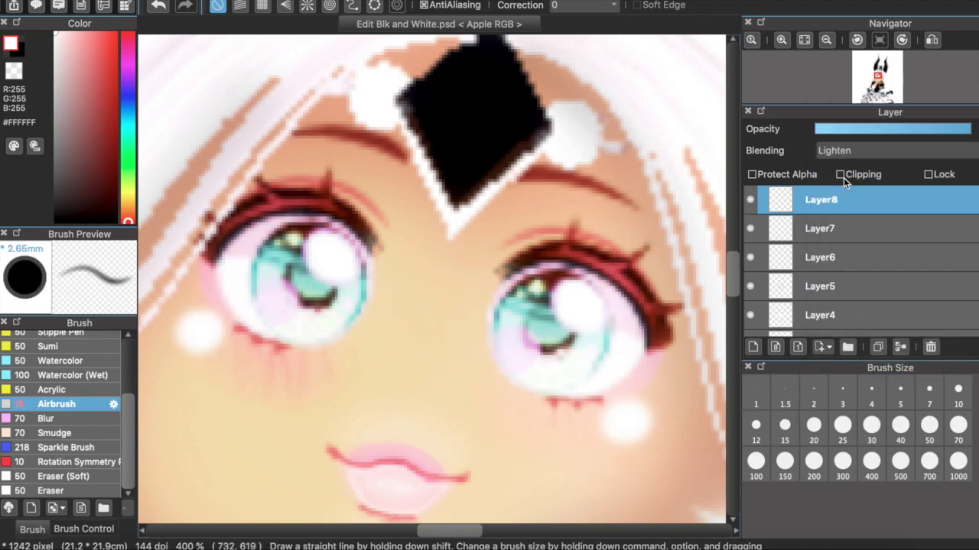
{"action": "mouse_move", "coordinate": [910, 131]}
{"action": "left_mouse_down"}
{"action": "mouse_move", "coordinate": [887, 130]}
{"action": "mouse_move", "coordinate": [972, 131]}
{"action": "left_mouse_up"}
{"action": "left_click", "coordinate": [869, 151]}
{"action": "left_click", "coordinate": [862, 216]}
{"action": "key", "text": "super+minus"}
{"action": "key", "text": "super+minus"}
{"action": "key", "text": "super+minus"}
{"action": "left_click", "coordinate": [57, 419]}
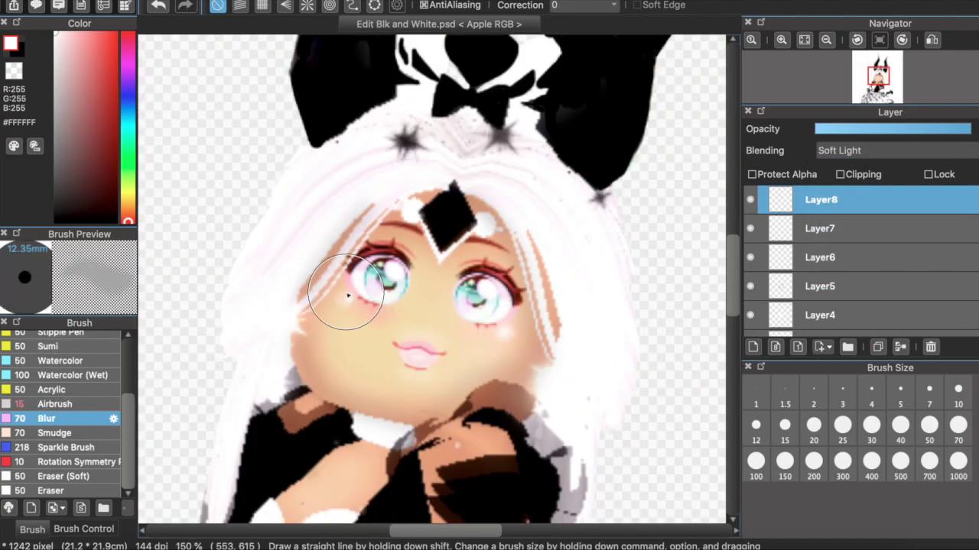
- Add a new Overlay layer above the eye layer and airbrush white glows of size 25 on both cheeks
{"action": "scroll", "coordinate": [427, 284], "scroll_direction": "up", "scroll_amount": 3}
{"action": "left_click", "coordinate": [835, 151]}
{"action": "left_click", "coordinate": [846, 203]}
{"action": "left_click", "coordinate": [53, 404]}
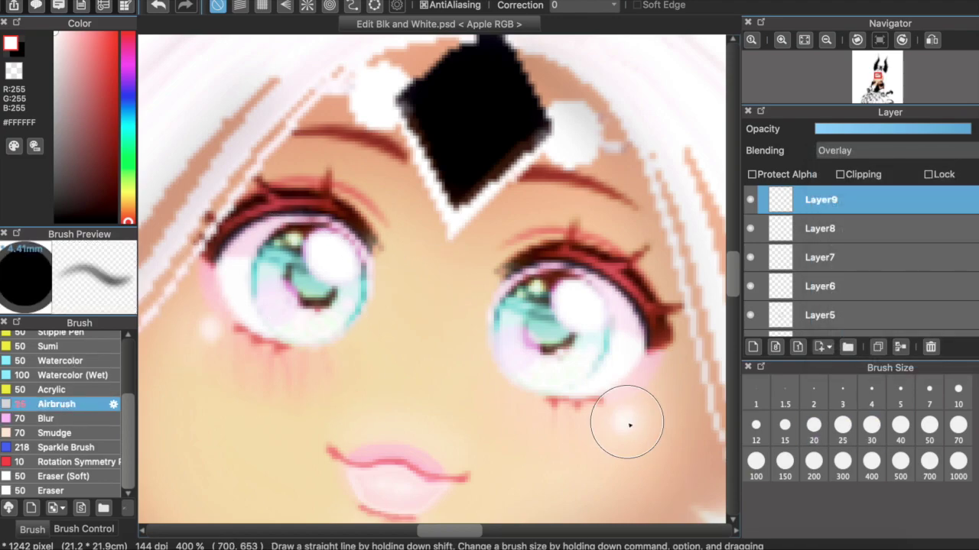
{"action": "mouse_move", "coordinate": [189, 345]}
{"action": "left_mouse_down"}
{"action": "mouse_move", "coordinate": [185, 352]}
{"action": "mouse_move", "coordinate": [191, 332]}
{"action": "left_mouse_up"}
{"action": "key", "text": "super+minus"}
{"action": "key", "text": "super+minus"}
{"action": "key", "text": "super+minus"}
{"action": "key", "text": "super+minus"}
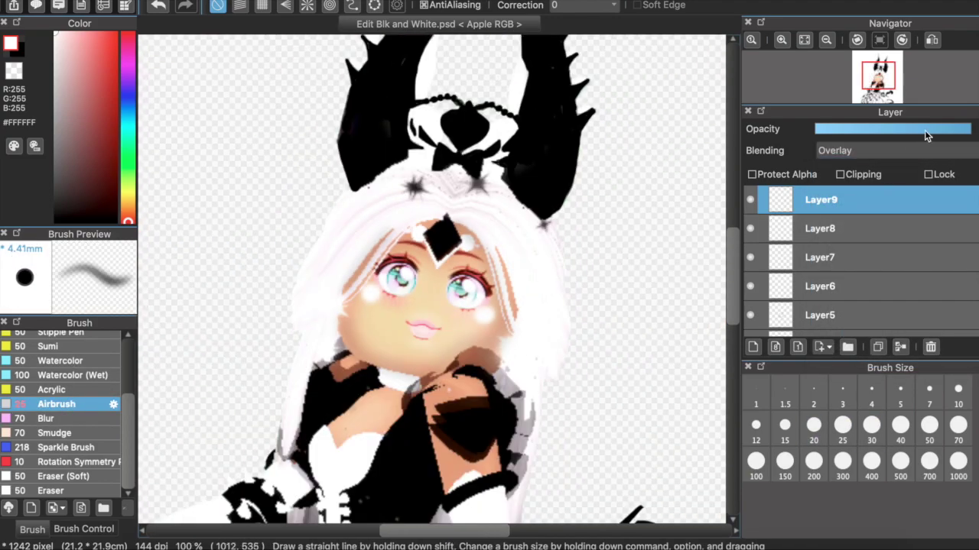
- Set the cheek glow layer's blending to Soft Light and blur the glows
{"action": "left_click", "coordinate": [879, 150]}
{"action": "left_click", "coordinate": [863, 178]}
{"action": "left_click", "coordinate": [901, 150]}
{"action": "left_click", "coordinate": [876, 220]}
{"action": "key", "text": "super+plus"}
{"action": "key", "text": "super+plus"}
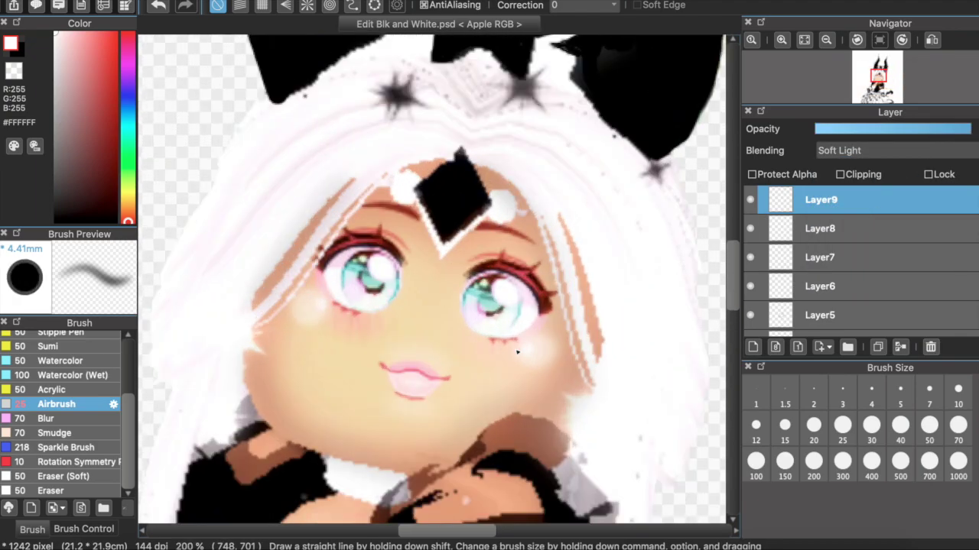
{"action": "left_click", "coordinate": [58, 419]}
- Add a new Normal layer and airbrush over the stray marks on the upper arm's skin with sampled #E99561
{"action": "scroll", "coordinate": [402, 430], "scroll_direction": "down", "scroll_amount": 6}
{"action": "scroll", "coordinate": [402, 430], "scroll_direction": "right", "scroll_amount": 2}
{"action": "left_click", "coordinate": [185, 0]}
{"action": "left_click", "coordinate": [189, 0]}
{"action": "left_click", "coordinate": [69, 403]}
{"action": "scroll", "coordinate": [393, 371], "scroll_direction": "up", "scroll_amount": 2}
{"action": "left_click", "coordinate": [449, 237], "text": "alt"}
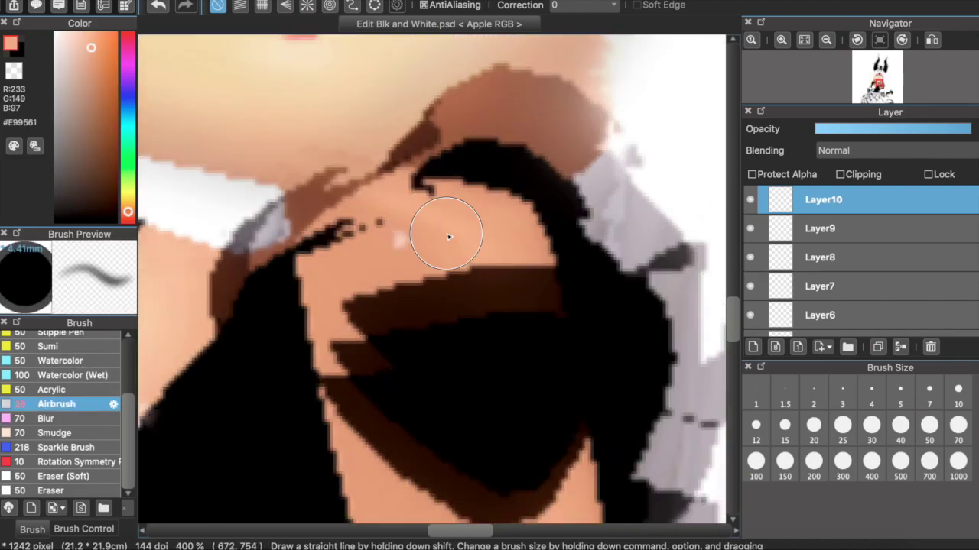
{"action": "mouse_move", "coordinate": [453, 231]}
{"action": "left_mouse_down"}
{"action": "mouse_move", "coordinate": [382, 228]}
{"action": "mouse_move", "coordinate": [321, 254]}
{"action": "mouse_move", "coordinate": [435, 214]}
{"action": "mouse_move", "coordinate": [409, 200]}
{"action": "left_mouse_up"}
- Refine the pointed black sleeve edge above the upper arm with sampled #010000 and a size 2 airbrush
{"action": "left_click", "coordinate": [468, 168], "text": "alt"}
{"action": "left_click", "coordinate": [813, 393]}
{"action": "mouse_move", "coordinate": [439, 159]}
{"action": "left_mouse_down"}
{"action": "mouse_move", "coordinate": [423, 173]}
{"action": "mouse_move", "coordinate": [434, 170]}
{"action": "left_mouse_up"}
{"action": "scroll", "coordinate": [436, 175], "scroll_direction": "down", "scroll_amount": 2}
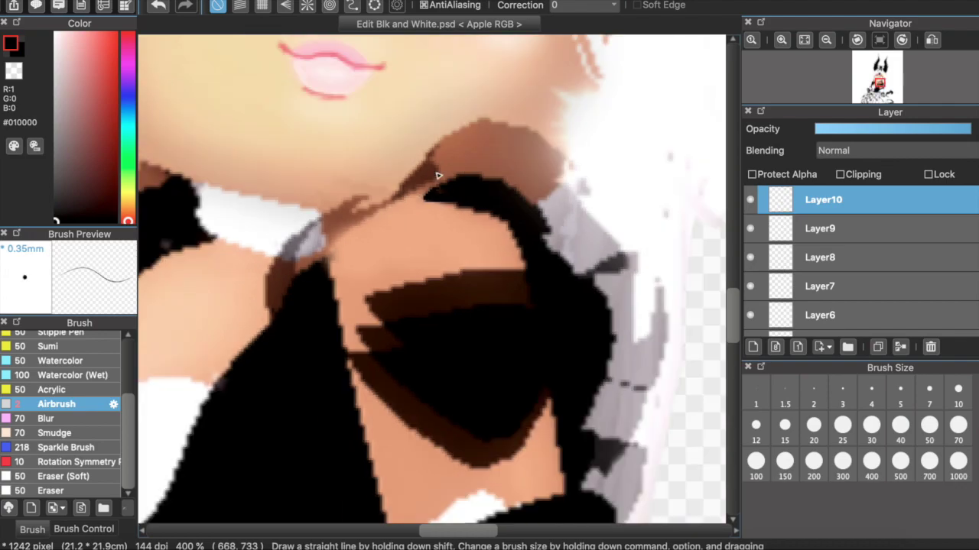
- Paint the translucent brown parts of the sleeve around the raised shoulder solid black with a size 5 airbrush
{"action": "scroll", "coordinate": [389, 231], "scroll_direction": "up", "scroll_amount": 2}
{"action": "left_click", "coordinate": [900, 393]}
{"action": "mouse_move", "coordinate": [230, 248]}
{"action": "left_mouse_down"}
{"action": "mouse_move", "coordinate": [272, 205]}
{"action": "mouse_move", "coordinate": [221, 320]}
{"action": "mouse_move", "coordinate": [233, 277]}
{"action": "mouse_move", "coordinate": [284, 201]}
{"action": "mouse_move", "coordinate": [343, 169]}
{"action": "mouse_move", "coordinate": [264, 210]}
{"action": "mouse_move", "coordinate": [333, 173]}
{"action": "mouse_move", "coordinate": [282, 253]}
{"action": "mouse_move", "coordinate": [263, 259]}
{"action": "mouse_move", "coordinate": [243, 287]}
{"action": "mouse_move", "coordinate": [274, 238]}
{"action": "left_mouse_up"}
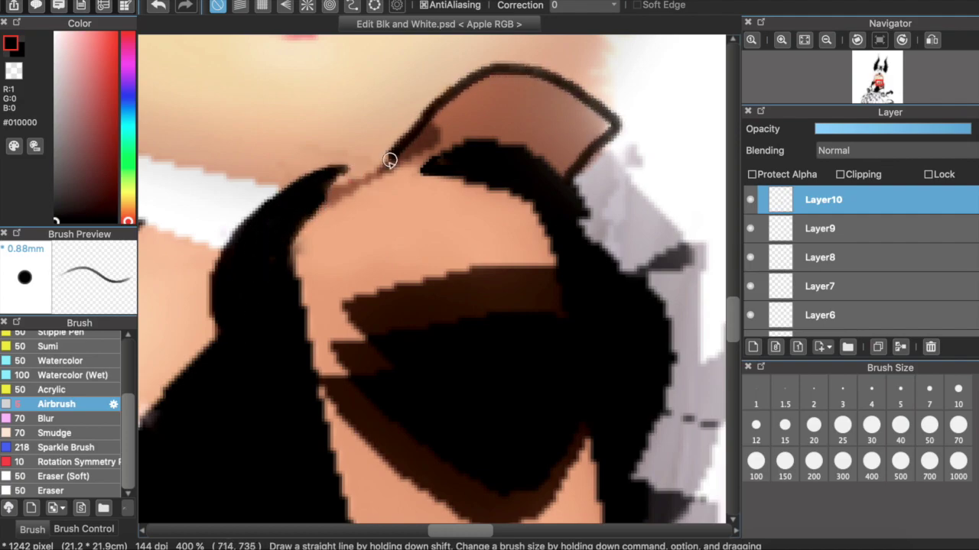
{"action": "mouse_move", "coordinate": [401, 156]}
{"action": "left_mouse_down"}
{"action": "mouse_move", "coordinate": [472, 119]}
{"action": "mouse_move", "coordinate": [486, 143]}
{"action": "mouse_move", "coordinate": [599, 136]}
{"action": "left_mouse_up"}
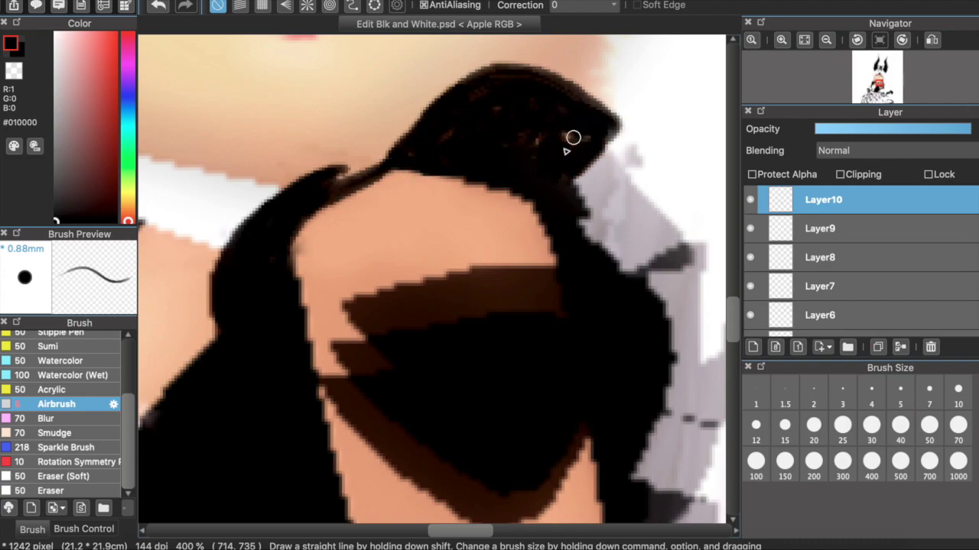
{"action": "scroll", "coordinate": [465, 133], "scroll_direction": "down", "scroll_amount": 4}
{"action": "scroll", "coordinate": [478, 137], "scroll_direction": "up", "scroll_amount": 3}
{"action": "mouse_move", "coordinate": [354, 217]}
{"action": "left_mouse_down"}
{"action": "mouse_move", "coordinate": [402, 190]}
{"action": "mouse_move", "coordinate": [367, 200]}
{"action": "left_mouse_up"}
- Cover the brown patch and exposed skin on the opposite shoulder with the same black
{"action": "scroll", "coordinate": [335, 222], "scroll_direction": "left", "scroll_amount": 3}
{"action": "scroll", "coordinate": [334, 222], "scroll_direction": "left", "scroll_amount": 5}
{"action": "scroll", "coordinate": [334, 222], "scroll_direction": "up", "scroll_amount": 2}
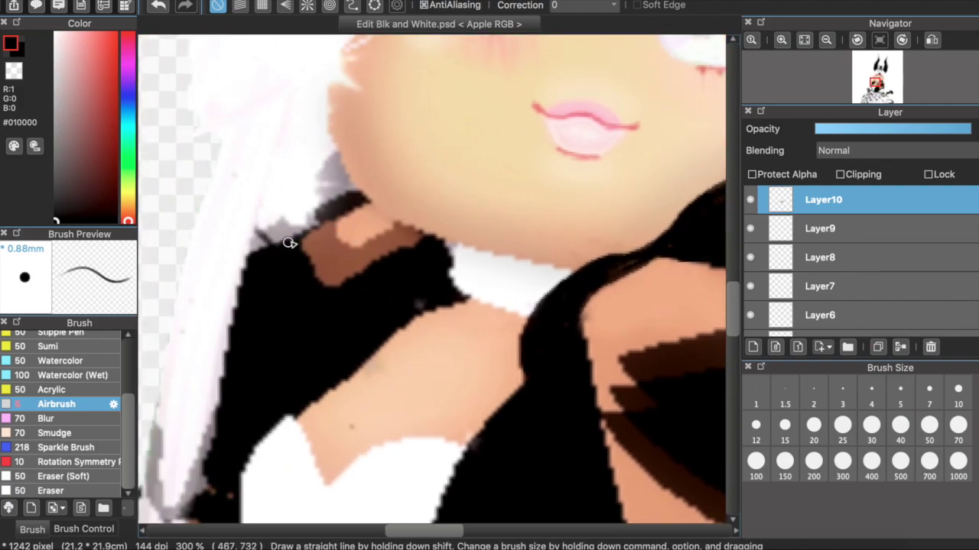
{"action": "scroll", "coordinate": [323, 221], "scroll_direction": "down", "scroll_amount": 5}
{"action": "scroll", "coordinate": [298, 200], "scroll_direction": "up", "scroll_amount": 6}
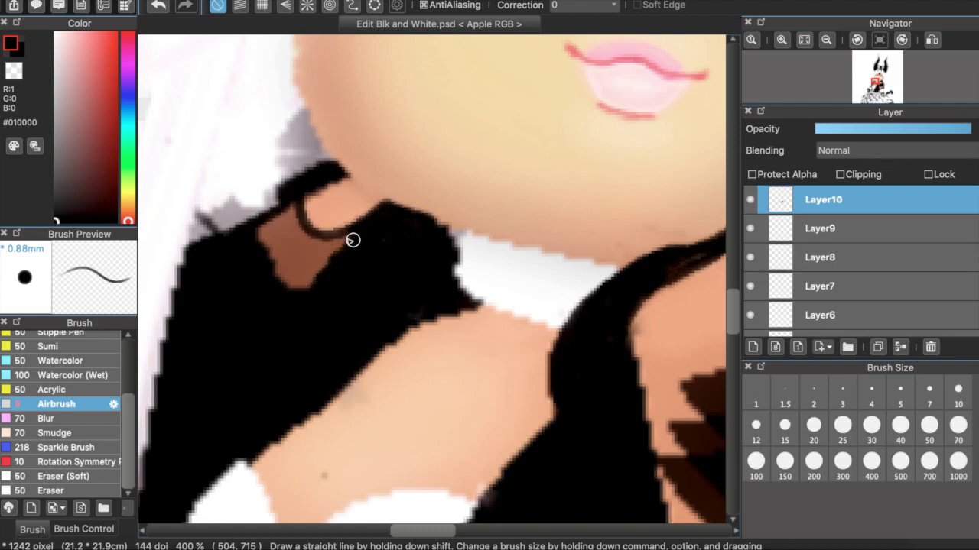
{"action": "scroll", "coordinate": [356, 254], "scroll_direction": "down", "scroll_amount": 6}
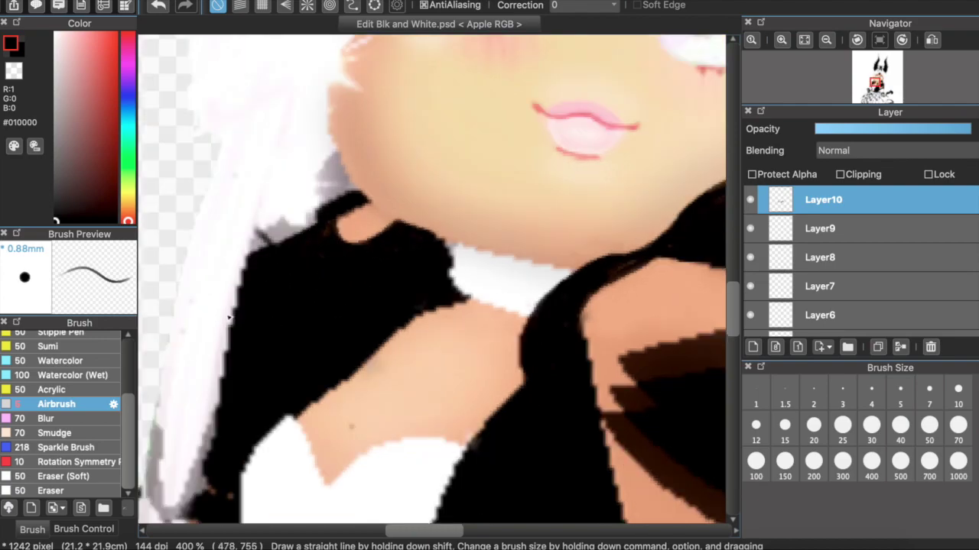
{"action": "scroll", "coordinate": [379, 216], "scroll_direction": "up", "scroll_amount": 5}
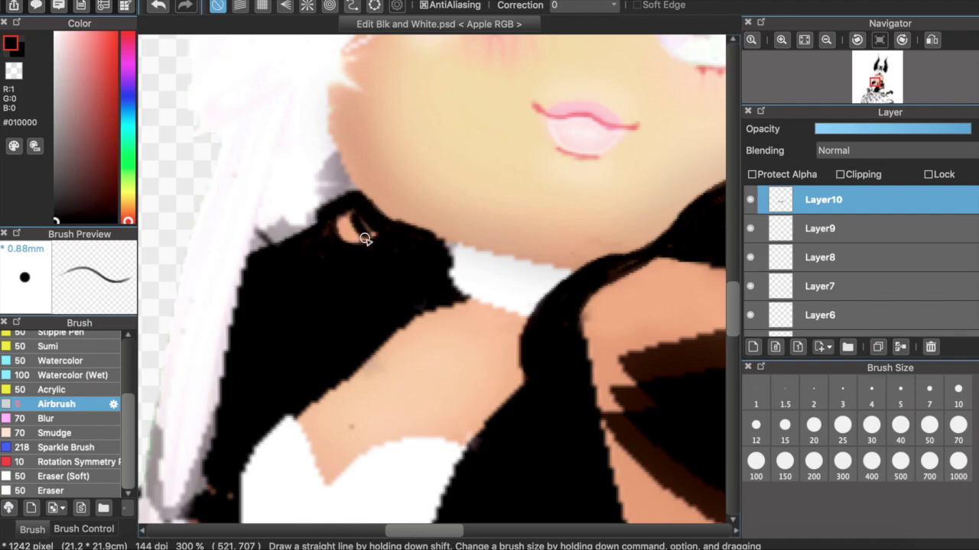
{"action": "scroll", "coordinate": [372, 243], "scroll_direction": "down", "scroll_amount": 5}
- Fill the transparent patch on the outstretched white glove and cover its dark outline with sampled white
{"action": "scroll", "coordinate": [344, 255], "scroll_direction": "up", "scroll_amount": 4}
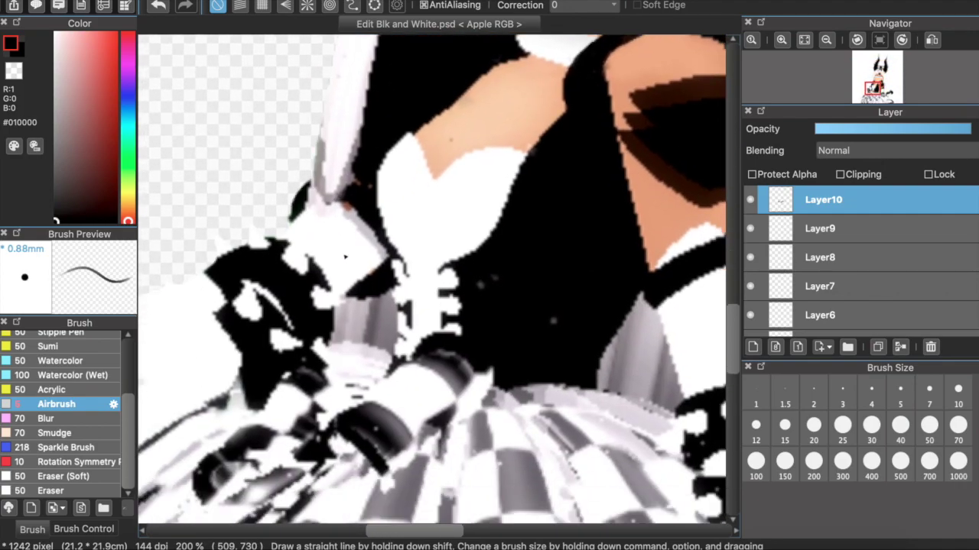
{"action": "scroll", "coordinate": [346, 257], "scroll_direction": "right", "scroll_amount": 5}
{"action": "scroll", "coordinate": [319, 260], "scroll_direction": "up", "scroll_amount": 4}
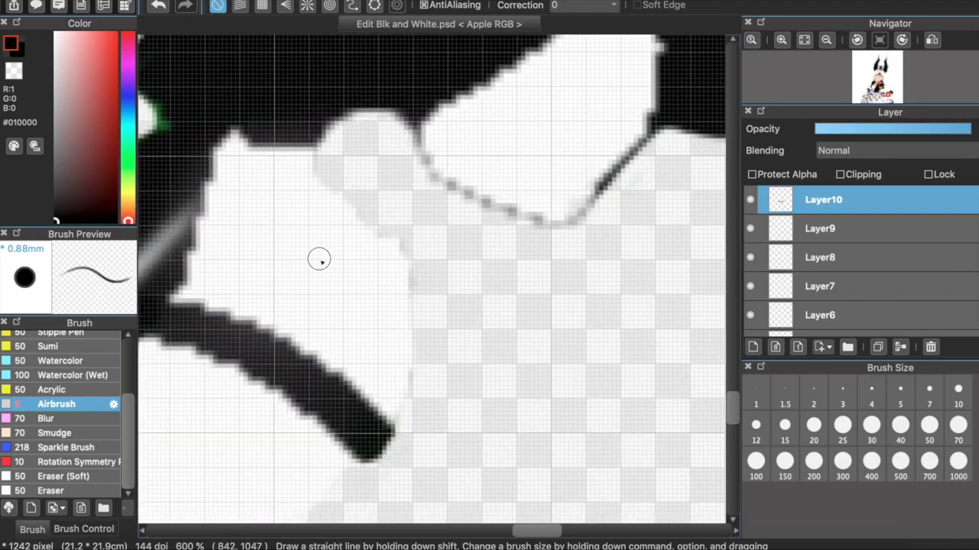
{"action": "right_click", "coordinate": [319, 259]}
{"action": "left_click_drag", "start_coordinate": [311, 162], "coordinate": [336, 138]}
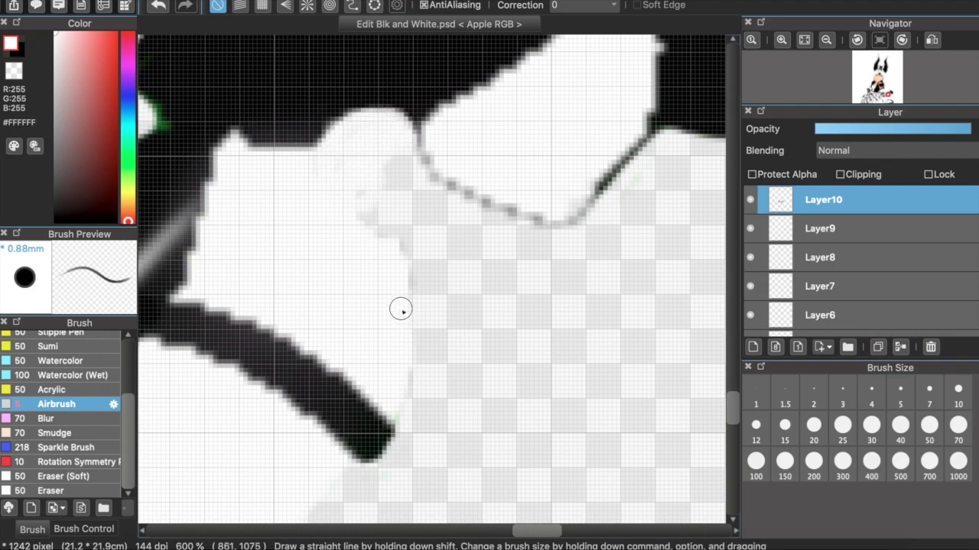
{"action": "scroll", "coordinate": [405, 304], "scroll_direction": "down", "scroll_amount": 4}
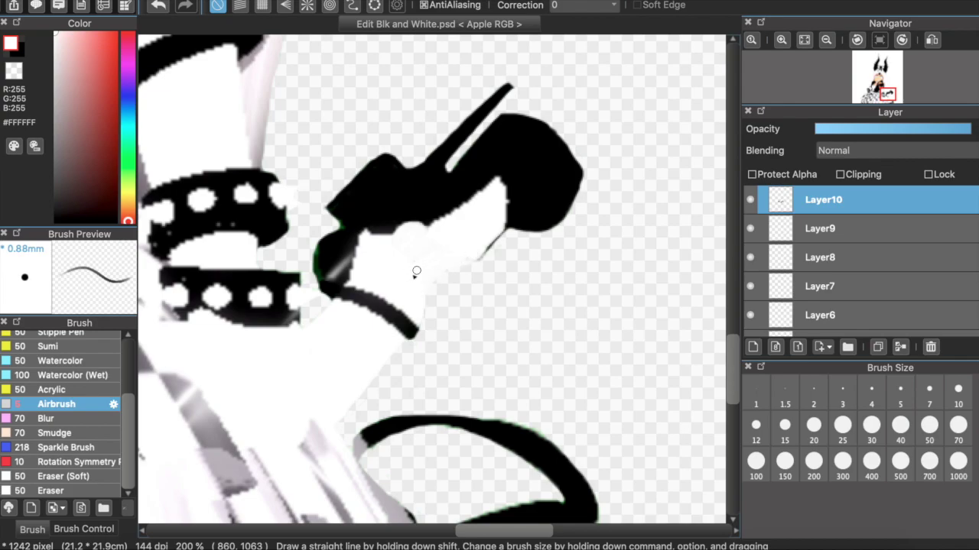
{"action": "scroll", "coordinate": [464, 260], "scroll_direction": "up", "scroll_amount": 4}
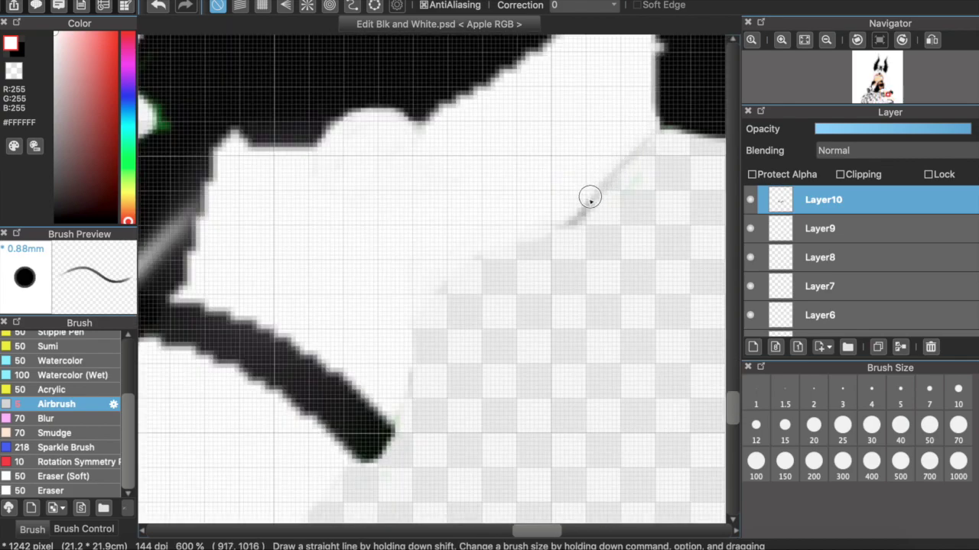
- Try the Eraser on the remaining dark line along the glove's lower edge
{"action": "left_click", "coordinate": [66, 489]}
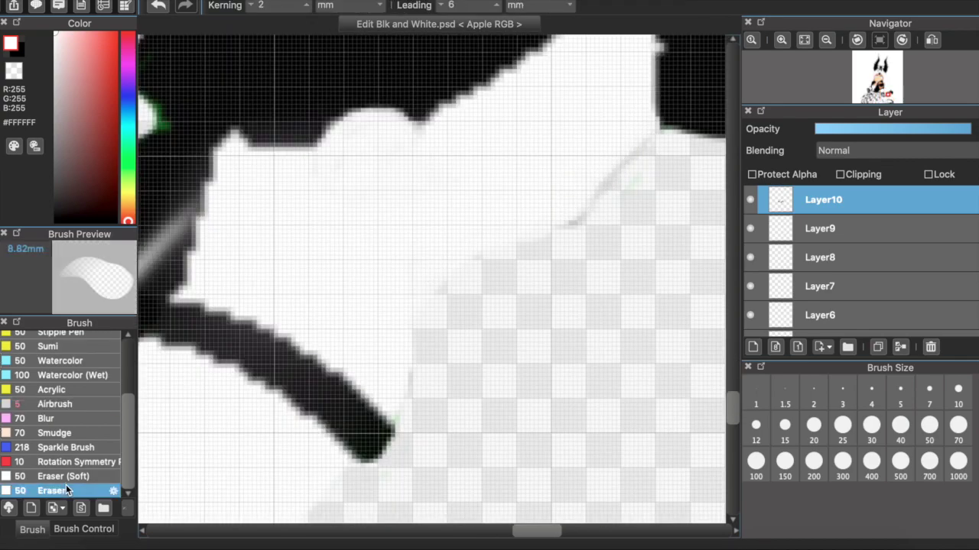
{"action": "left_click", "coordinate": [1, 74]}
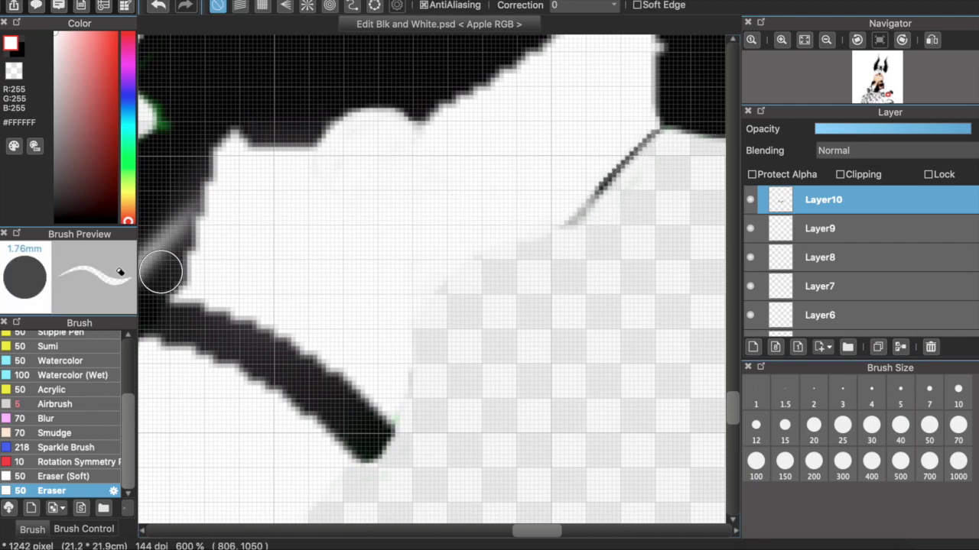
{"action": "left_click", "coordinate": [65, 390]}
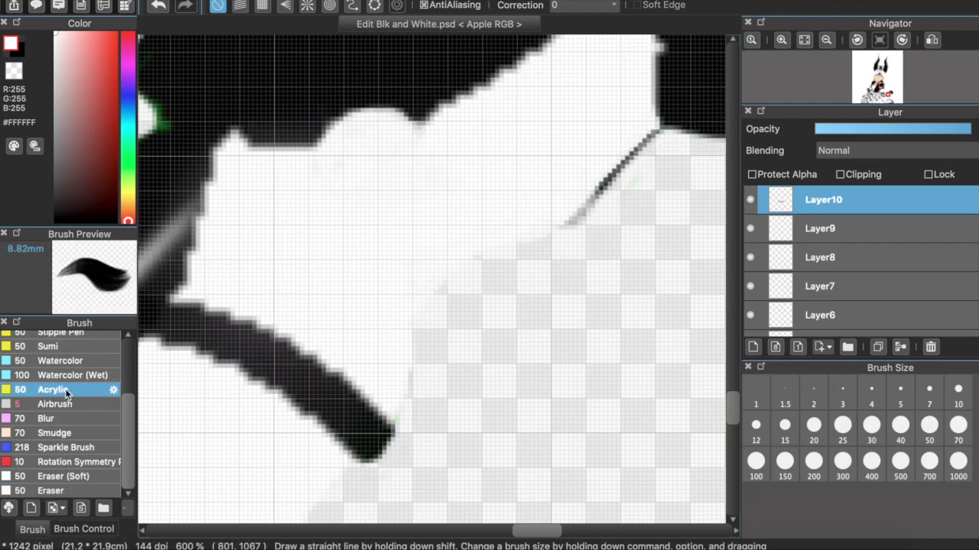
- Airbrush the dark line along the glove's lower edge white
{"action": "left_click", "coordinate": [62, 404]}
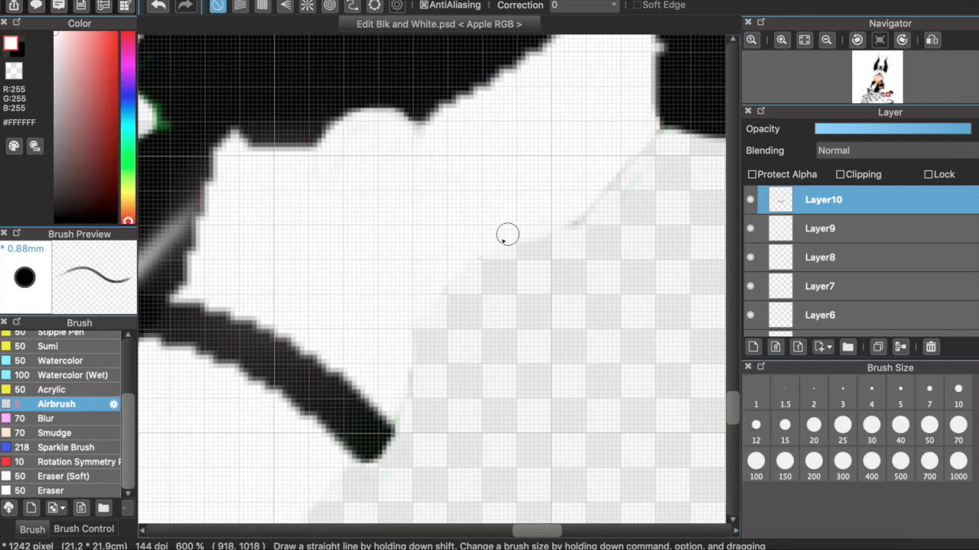
{"action": "scroll", "coordinate": [402, 344], "scroll_direction": "down", "scroll_amount": 5}
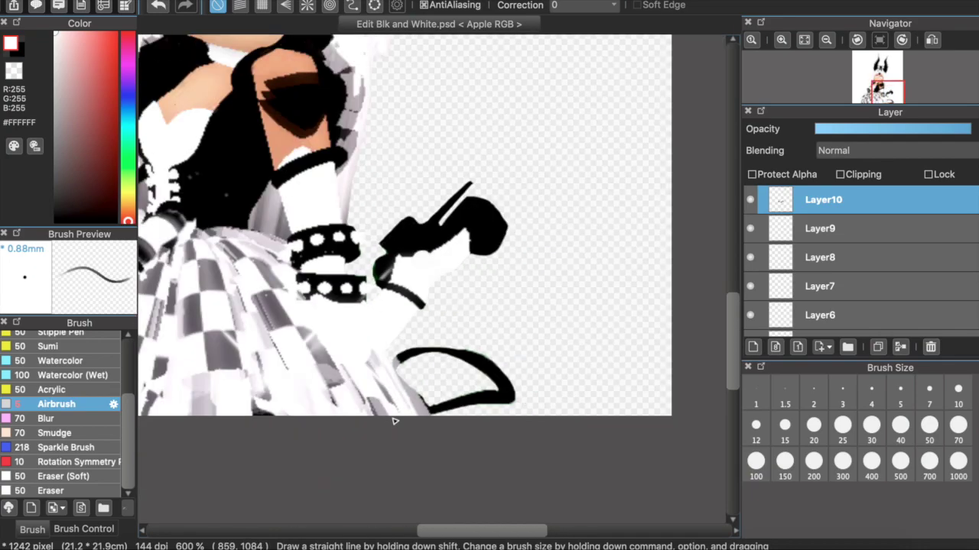
- Touch up the studded wrist cuff with sampled black
{"action": "scroll", "coordinate": [395, 421], "scroll_direction": "up", "scroll_amount": 4}
{"action": "right_click", "coordinate": [383, 323]}
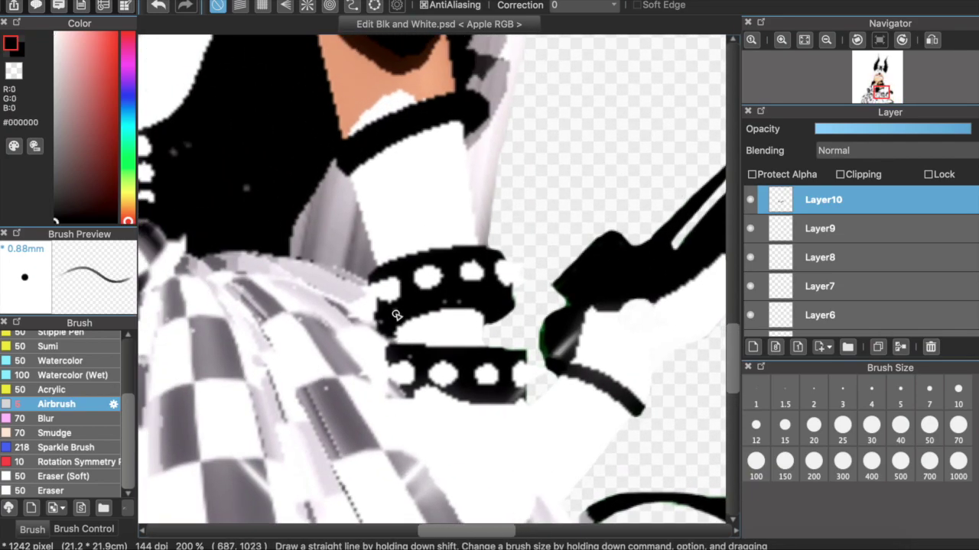
{"action": "scroll", "coordinate": [468, 305], "scroll_direction": "up", "scroll_amount": 4}
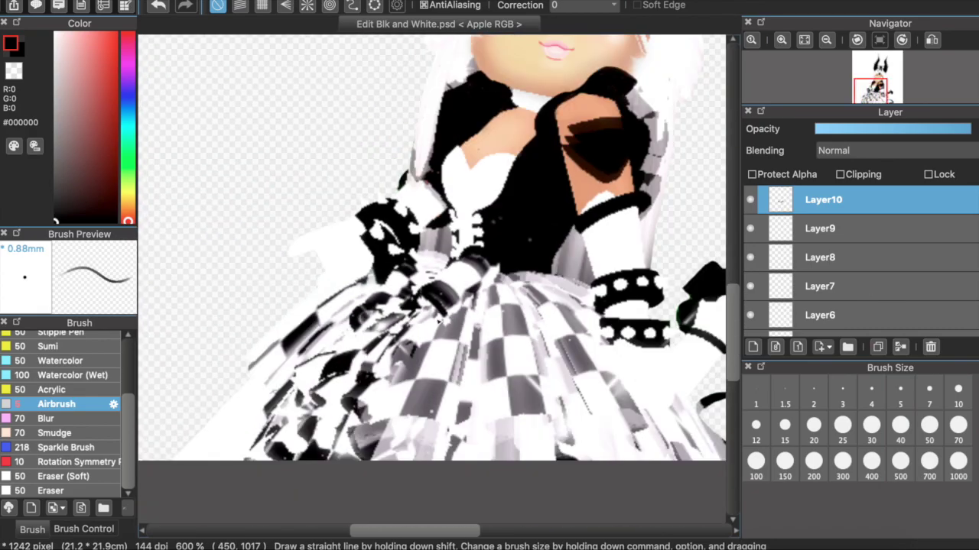
- Airbrush the gaps and edges of the dark patches on the ribbon and checkered skirt black
{"action": "scroll", "coordinate": [494, 380], "scroll_direction": "up", "scroll_amount": 3}
{"action": "mouse_move", "coordinate": [539, 405]}
{"action": "left_mouse_down"}
{"action": "mouse_move", "coordinate": [452, 370]}
{"action": "mouse_move", "coordinate": [535, 425]}
{"action": "mouse_move", "coordinate": [418, 368]}
{"action": "left_mouse_up"}
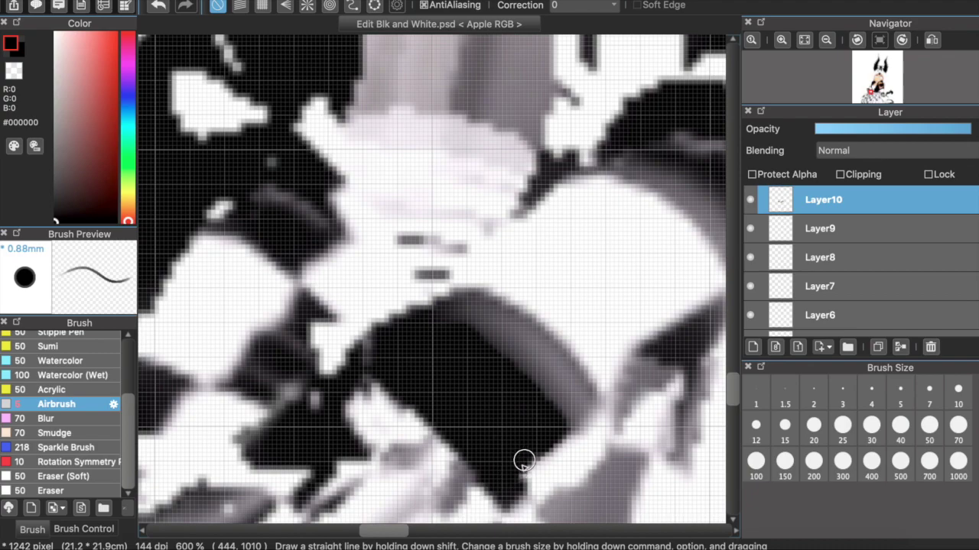
{"action": "left_click_drag", "start_coordinate": [365, 380], "coordinate": [238, 383]}
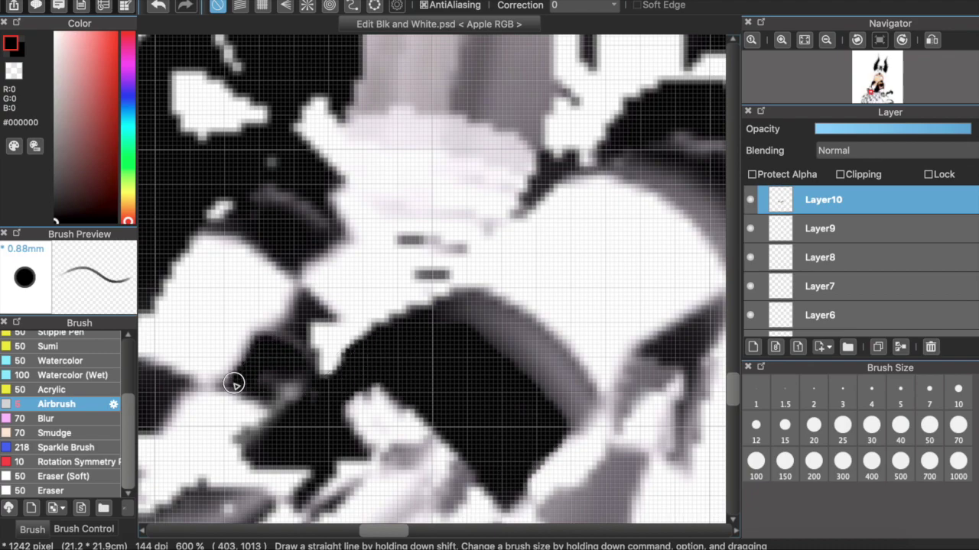
{"action": "scroll", "coordinate": [283, 415], "scroll_direction": "down", "scroll_amount": 3}
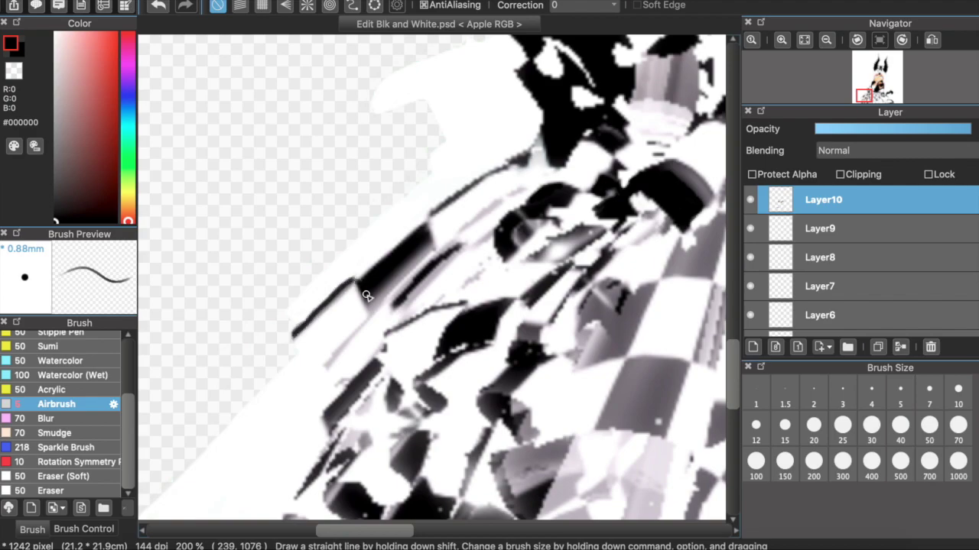
{"action": "scroll", "coordinate": [372, 306], "scroll_direction": "down", "scroll_amount": 1}
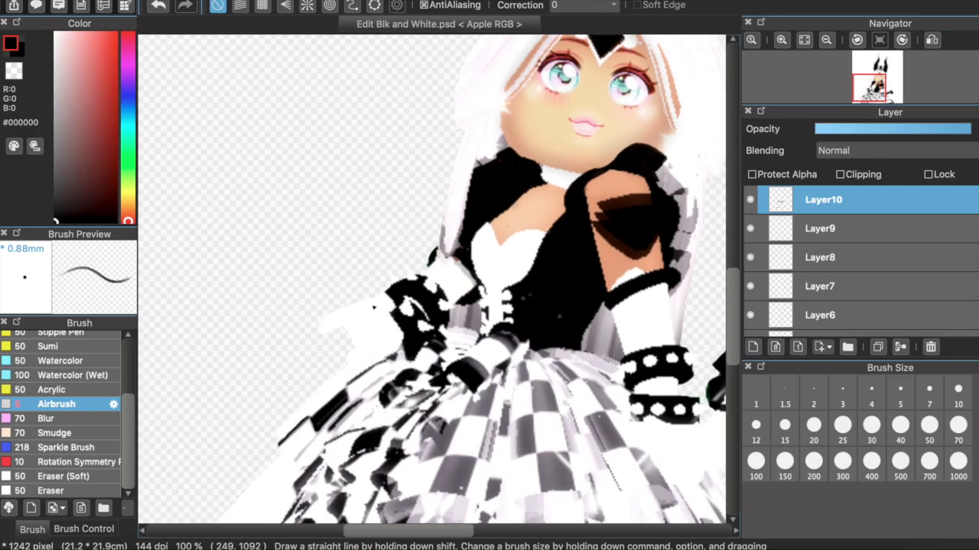
- Add a new Overlay layer for the horns and choose white with airbrush size 20
{"action": "scroll", "coordinate": [372, 306], "scroll_direction": "up", "scroll_amount": 5}
{"action": "scroll", "coordinate": [372, 305], "scroll_direction": "down", "scroll_amount": 1}
{"action": "scroll", "coordinate": [372, 306], "scroll_direction": "up", "scroll_amount": 2}
{"action": "left_click", "coordinate": [182, 1]}
{"action": "left_click", "coordinate": [218, 11]}
{"action": "left_click", "coordinate": [846, 150]}
{"action": "left_click", "coordinate": [846, 194]}
{"action": "left_click", "coordinate": [56, 33]}
{"action": "left_click", "coordinate": [814, 426]}
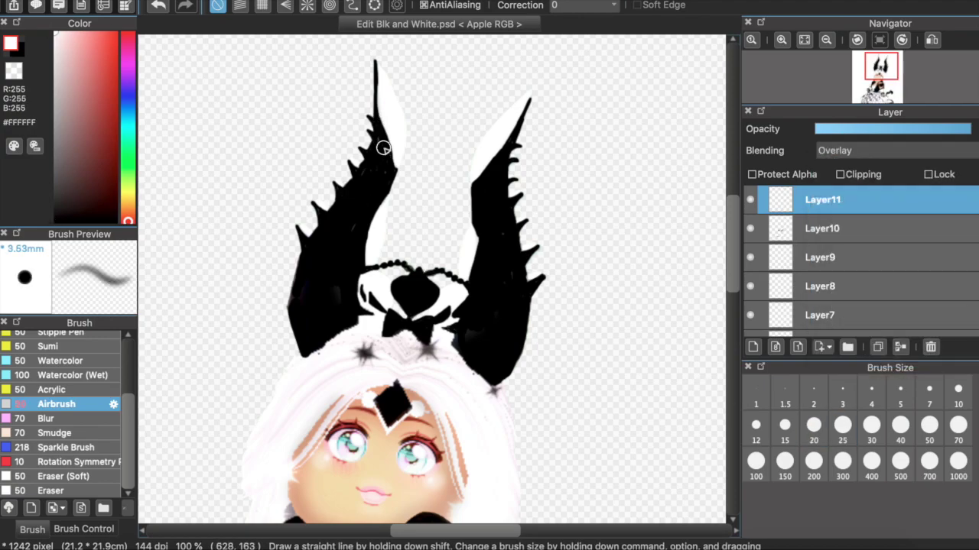
- Airbrush a white test stroke on a horn and compare blending modes, setting the layer to Lighten
{"action": "left_click_drag", "start_coordinate": [383, 183], "coordinate": [368, 212]}
{"action": "left_click", "coordinate": [842, 151]}
{"action": "left_click", "coordinate": [842, 179]}
{"action": "left_click", "coordinate": [847, 150]}
{"action": "left_click", "coordinate": [848, 217]}
{"action": "left_click", "coordinate": [846, 150]}
{"action": "left_click", "coordinate": [846, 85]}
{"action": "left_click", "coordinate": [893, 149]}
{"action": "left_click", "coordinate": [879, 75]}
- Airbrush and blur size 40 white highlights along both horns' inner sides, then lower the layer opacity to about half
{"action": "left_click", "coordinate": [900, 425]}
{"action": "mouse_move", "coordinate": [386, 126]}
{"action": "left_mouse_down"}
{"action": "mouse_move", "coordinate": [387, 164]}
{"action": "mouse_move", "coordinate": [359, 227]}
{"action": "mouse_move", "coordinate": [348, 310]}
{"action": "mouse_move", "coordinate": [369, 202]}
{"action": "left_mouse_up"}
{"action": "left_click_drag", "start_coordinate": [465, 334], "coordinate": [502, 164]}
{"action": "left_click", "coordinate": [95, 419]}
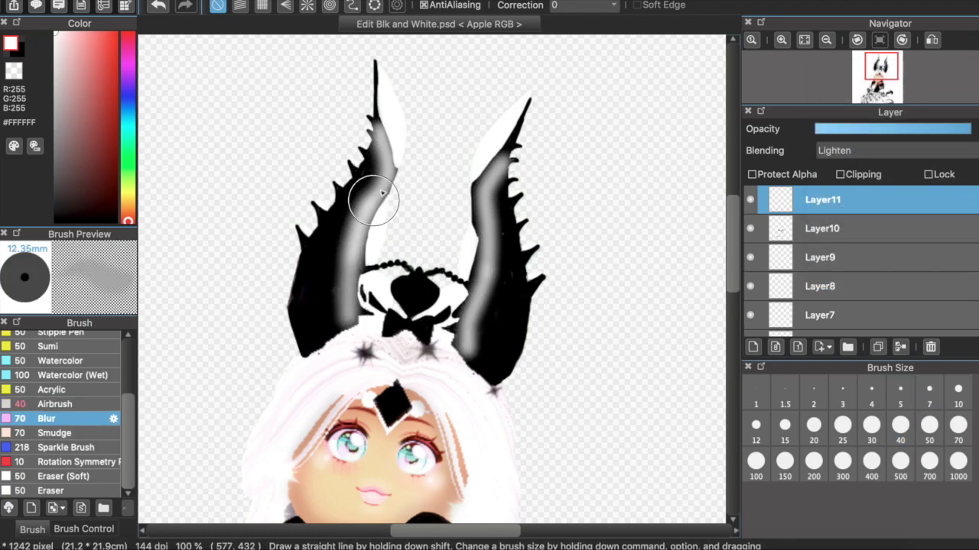
{"action": "left_click_drag", "start_coordinate": [918, 129], "coordinate": [893, 128]}
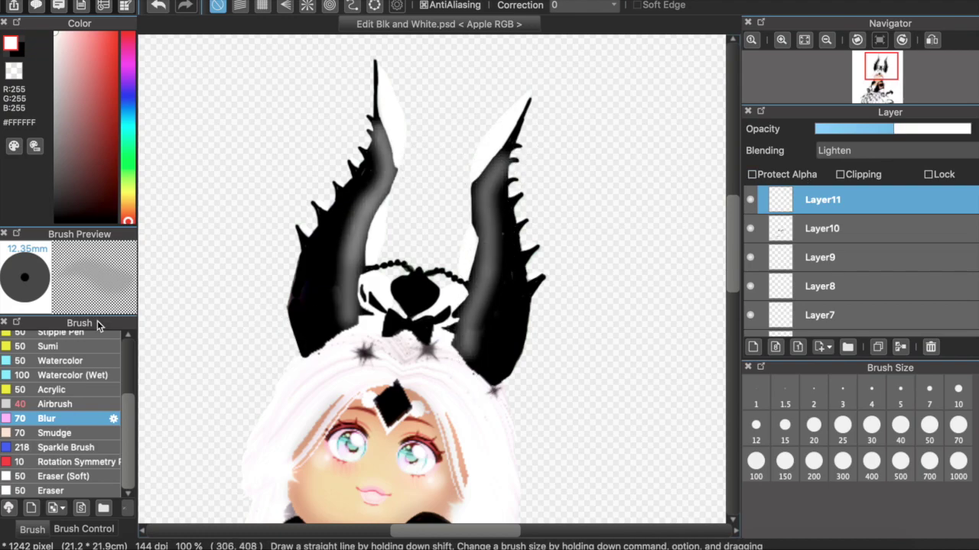
- Airbrush white highlights along the outer sides of both horns and blur them
{"action": "left_click", "coordinate": [62, 404]}
{"action": "left_click_drag", "start_coordinate": [315, 252], "coordinate": [379, 147]}
{"action": "mouse_move", "coordinate": [512, 247]}
{"action": "left_mouse_down"}
{"action": "mouse_move", "coordinate": [515, 330]}
{"action": "mouse_move", "coordinate": [496, 371]}
{"action": "left_mouse_up"}
{"action": "left_click", "coordinate": [81, 419]}
{"action": "mouse_move", "coordinate": [319, 341]}
{"action": "left_mouse_down"}
{"action": "mouse_move", "coordinate": [336, 212]}
{"action": "mouse_move", "coordinate": [312, 305]}
{"action": "left_mouse_up"}
{"action": "left_click_drag", "start_coordinate": [500, 371], "coordinate": [500, 182]}
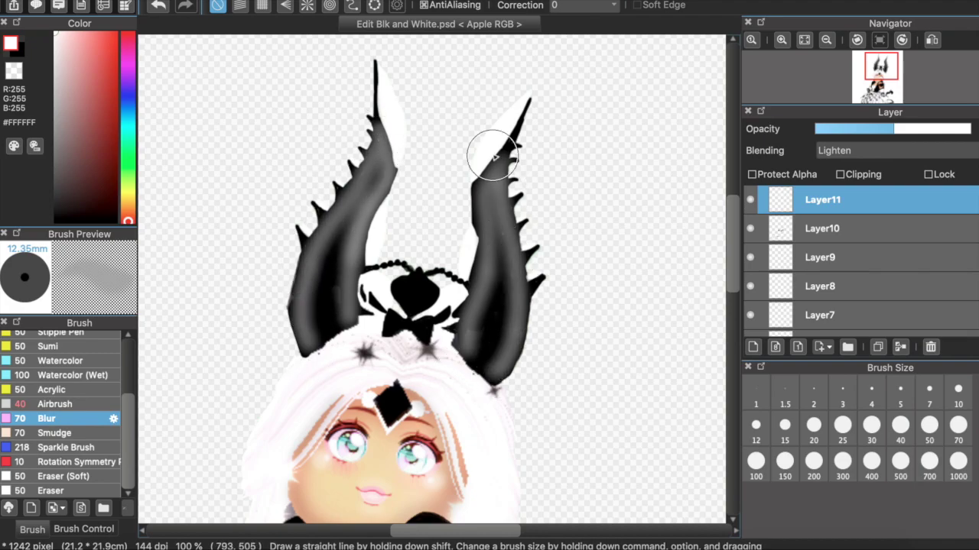
- Compare blending modes for the horn highlights layer, keep Lighten, and set its opacity to just under half
{"action": "key", "text": "super+minus"}
{"action": "mouse_move", "coordinate": [892, 132]}
{"action": "left_mouse_down"}
{"action": "mouse_move", "coordinate": [874, 135]}
{"action": "mouse_move", "coordinate": [899, 133]}
{"action": "left_mouse_up"}
{"action": "left_click", "coordinate": [61, 433]}
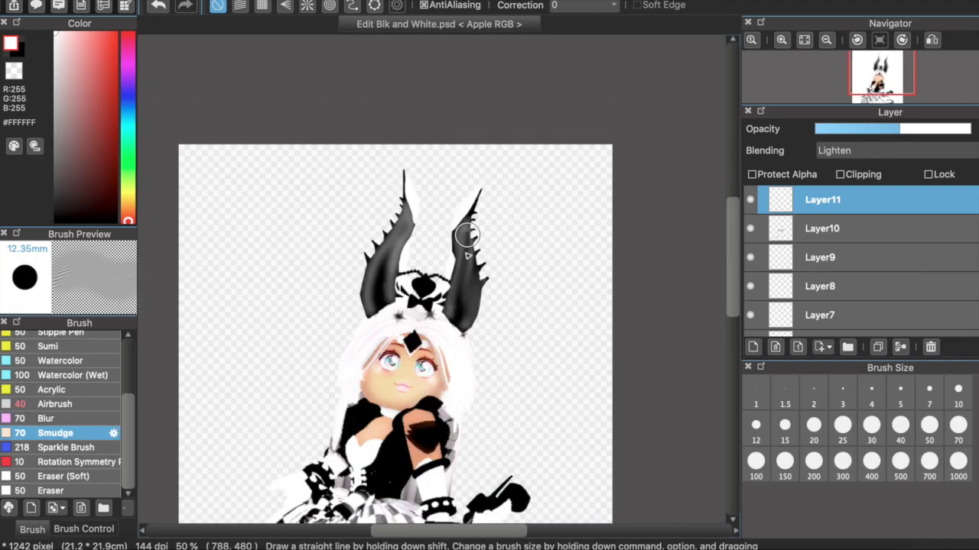
{"action": "left_click", "coordinate": [879, 151]}
{"action": "left_click", "coordinate": [853, 216]}
{"action": "left_click", "coordinate": [941, 134]}
{"action": "left_click_drag", "start_coordinate": [942, 134], "coordinate": [973, 134]}
{"action": "left_click", "coordinate": [853, 151]}
{"action": "left_click", "coordinate": [843, 61]}
{"action": "left_click", "coordinate": [837, 152]}
{"action": "left_click", "coordinate": [857, 179]}
{"action": "mouse_move", "coordinate": [878, 135]}
{"action": "left_mouse_down"}
{"action": "mouse_move", "coordinate": [864, 134]}
{"action": "mouse_move", "coordinate": [887, 134]}
{"action": "left_mouse_up"}
- Try blurring the highlights on both horns with a much wider Blur brush, and undo the strokes
{"action": "double_click", "coordinate": [61, 418]}
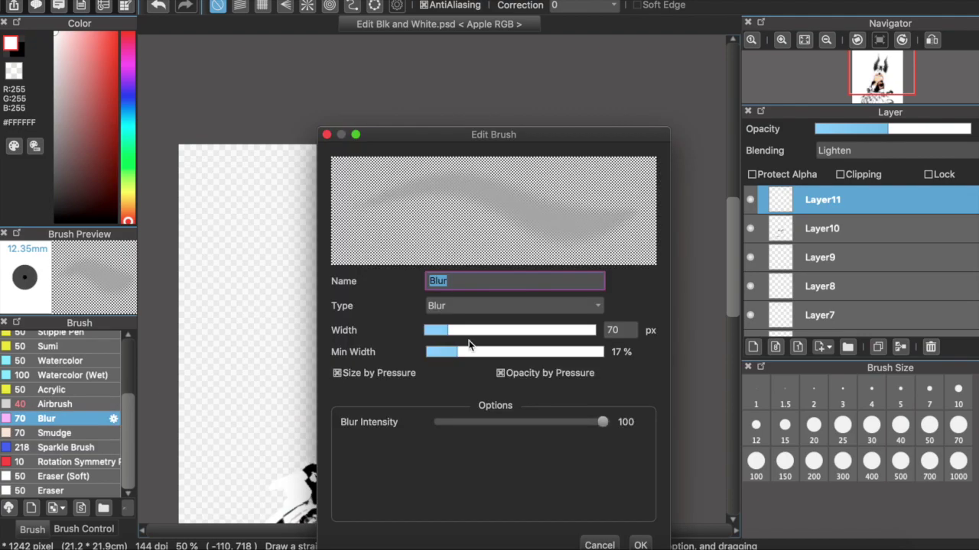
{"action": "left_click", "coordinate": [506, 331]}
{"action": "left_click", "coordinate": [641, 545]}
{"action": "left_click_drag", "start_coordinate": [383, 310], "coordinate": [411, 218]}
{"action": "left_click_drag", "start_coordinate": [474, 220], "coordinate": [464, 323]}
{"action": "key", "text": "super+plus"}
{"action": "key", "text": "super+plus"}
{"action": "key", "text": "super+z"}
{"action": "key", "text": "super+z"}
{"action": "key", "text": "super+z"}
{"action": "key", "text": "super+z"}
- Blur the highlights on both horns with a 147 px Blur brush and set the layer opacity to about 55%
{"action": "double_click", "coordinate": [62, 418]}
{"action": "left_click", "coordinate": [467, 330]}
{"action": "left_click", "coordinate": [641, 545]}
{"action": "left_click_drag", "start_coordinate": [503, 191], "coordinate": [517, 310]}
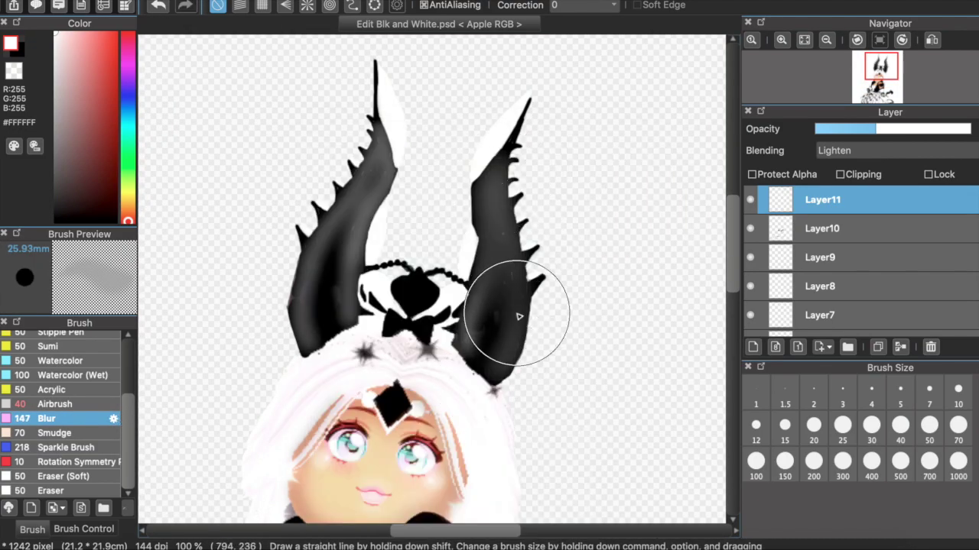
{"action": "left_click_drag", "start_coordinate": [342, 309], "coordinate": [295, 332]}
{"action": "left_click", "coordinate": [902, 130]}
- Airbrush white highlights at size 20 on the black heart of the tiara
{"action": "scroll", "coordinate": [643, 324], "scroll_direction": "down", "scroll_amount": 5}
{"action": "scroll", "coordinate": [642, 324], "scroll_direction": "down", "scroll_amount": 1}
{"action": "scroll", "coordinate": [643, 324], "scroll_direction": "up", "scroll_amount": 5}
{"action": "key", "text": "super+plus"}
{"action": "left_click", "coordinate": [784, 426]}
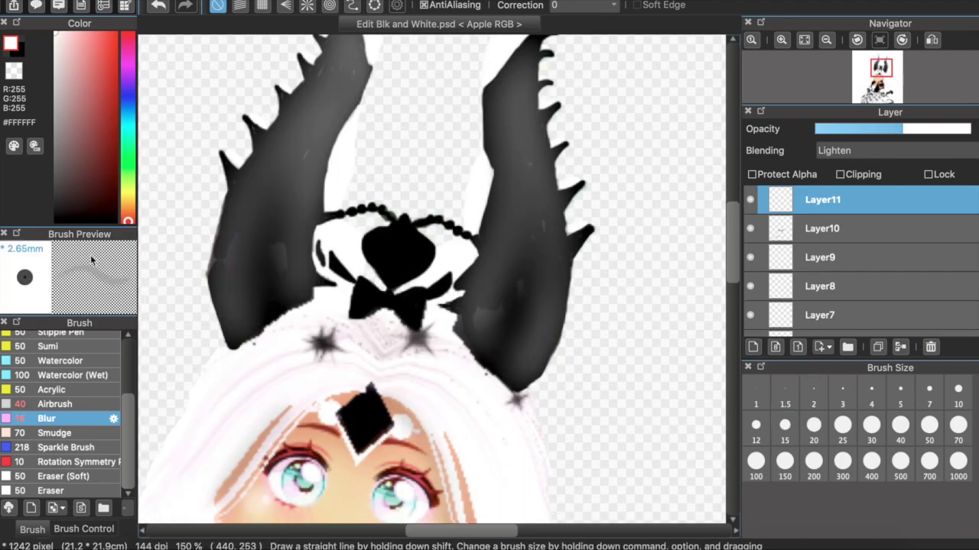
{"action": "left_click", "coordinate": [57, 404]}
{"action": "left_click", "coordinate": [813, 426]}
{"action": "left_click_drag", "start_coordinate": [405, 224], "coordinate": [381, 237]}
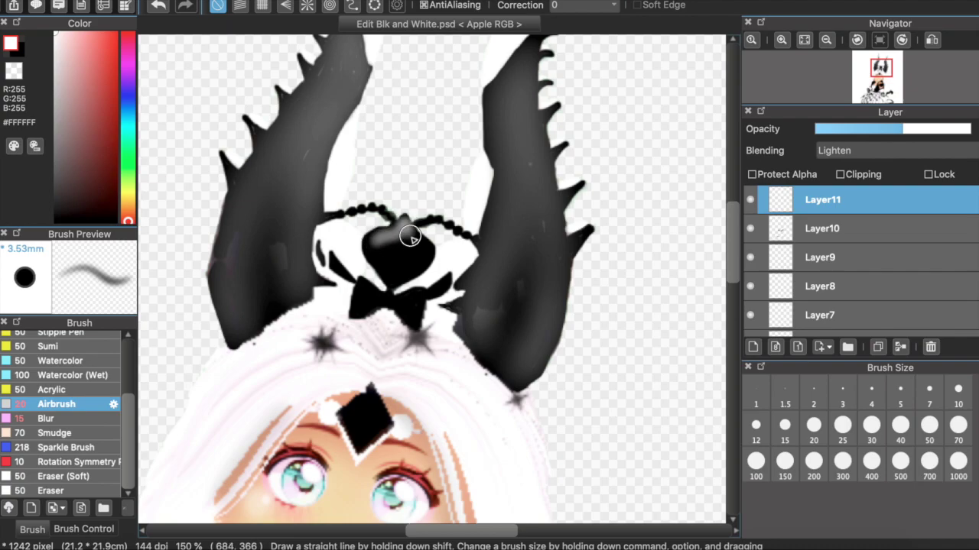
- Blur the heart's highlights at size 150 and raise the layer opacity to about 84%
{"action": "left_click", "coordinate": [47, 419]}
{"action": "left_click", "coordinate": [784, 462]}
{"action": "left_click", "coordinate": [404, 260]}
{"action": "left_click", "coordinate": [872, 130]}
{"action": "left_click_drag", "start_coordinate": [878, 132], "coordinate": [949, 131]}
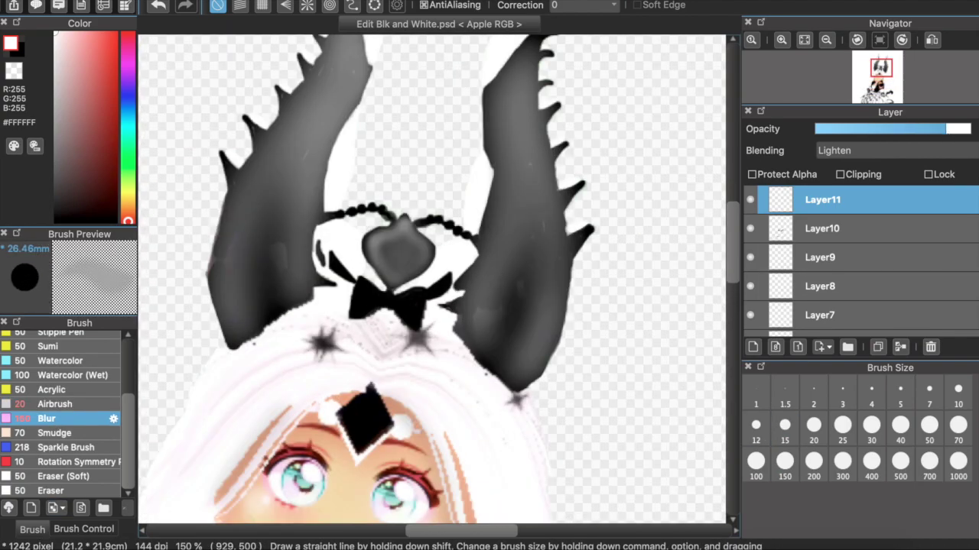
- Add a new Overlay layer for the horn shadows and choose the Airbrush with black
{"action": "left_click", "coordinate": [754, 347]}
{"action": "left_click", "coordinate": [849, 150]}
{"action": "left_click", "coordinate": [846, 242]}
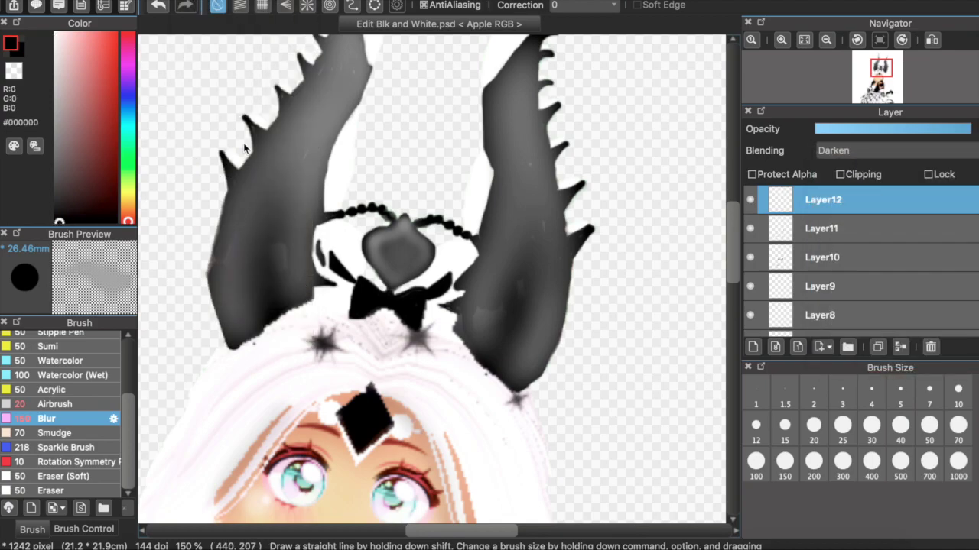
{"action": "left_click", "coordinate": [814, 427]}
{"action": "left_click", "coordinate": [886, 150]}
{"action": "left_click", "coordinate": [841, 115]}
{"action": "left_click", "coordinate": [56, 405]}
- Airbrush black shadows down the centers of both horns and lower the layer opacity to about 45%
{"action": "mouse_move", "coordinate": [265, 289]}
{"action": "left_mouse_down"}
{"action": "mouse_move", "coordinate": [307, 130]}
{"action": "mouse_move", "coordinate": [265, 186]}
{"action": "mouse_move", "coordinate": [315, 120]}
{"action": "mouse_move", "coordinate": [295, 174]}
{"action": "mouse_move", "coordinate": [250, 213]}
{"action": "mouse_move", "coordinate": [247, 298]}
{"action": "mouse_move", "coordinate": [268, 275]}
{"action": "left_mouse_up"}
{"action": "mouse_move", "coordinate": [515, 109]}
{"action": "left_mouse_down"}
{"action": "mouse_move", "coordinate": [516, 150]}
{"action": "mouse_move", "coordinate": [543, 187]}
{"action": "mouse_move", "coordinate": [537, 285]}
{"action": "left_mouse_up"}
{"action": "left_click_drag", "start_coordinate": [495, 350], "coordinate": [500, 269]}
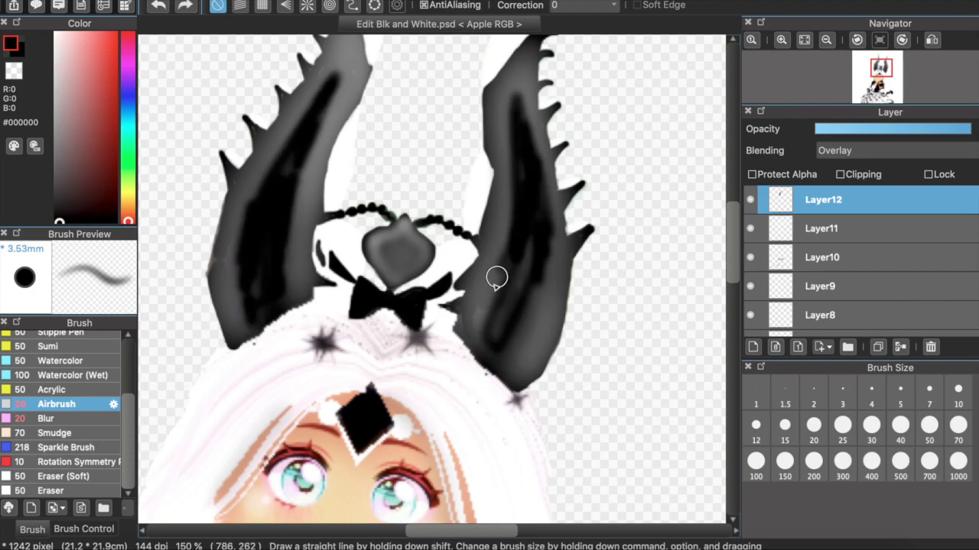
{"action": "mouse_move", "coordinate": [482, 317]}
{"action": "left_mouse_down"}
{"action": "mouse_move", "coordinate": [524, 262]}
{"action": "mouse_move", "coordinate": [498, 367]}
{"action": "left_mouse_up"}
{"action": "left_click", "coordinate": [884, 130]}
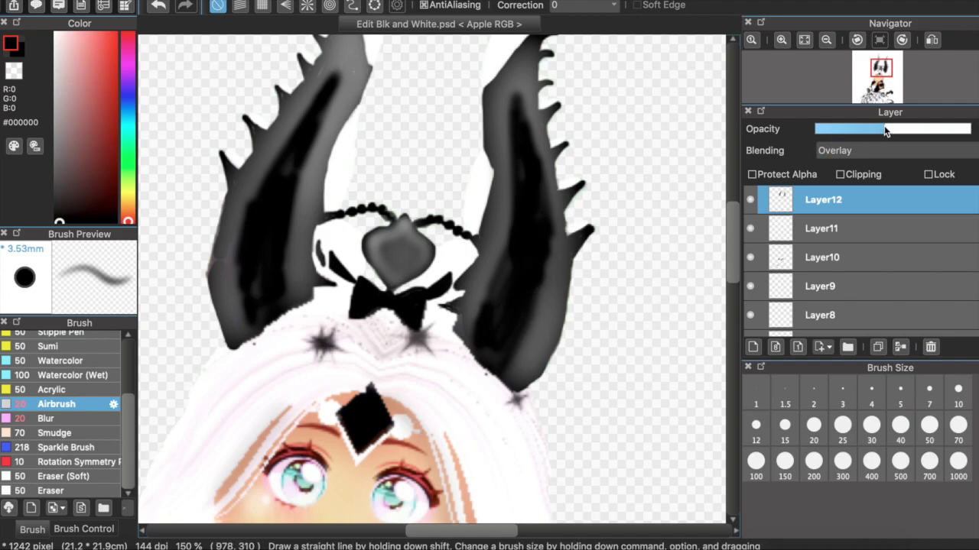
- Blur the black shadows on both horns with a size 200 Blur brush
{"action": "left_click", "coordinate": [72, 419]}
{"action": "left_click", "coordinate": [813, 461]}
{"action": "left_click_drag", "start_coordinate": [337, 295], "coordinate": [356, 165]}
{"action": "left_click_drag", "start_coordinate": [485, 329], "coordinate": [483, 160]}
{"action": "key", "text": "super+minus"}
{"action": "key", "text": "super+minus"}
- Airbrush fine lower lashes below the eyes in red #D86157 at size 2
{"action": "key", "text": "super+plus"}
{"action": "key", "text": "super+plus"}
{"action": "scroll", "coordinate": [400, 326], "scroll_direction": "up", "scroll_amount": 4}
{"action": "mouse_move", "coordinate": [371, 482]}
{"action": "left_mouse_down"}
{"action": "mouse_move", "coordinate": [400, 325]}
{"action": "mouse_move", "coordinate": [405, 448]}
{"action": "left_mouse_up"}
{"action": "left_click", "coordinate": [57, 405]}
{"action": "left_click", "coordinate": [813, 395]}
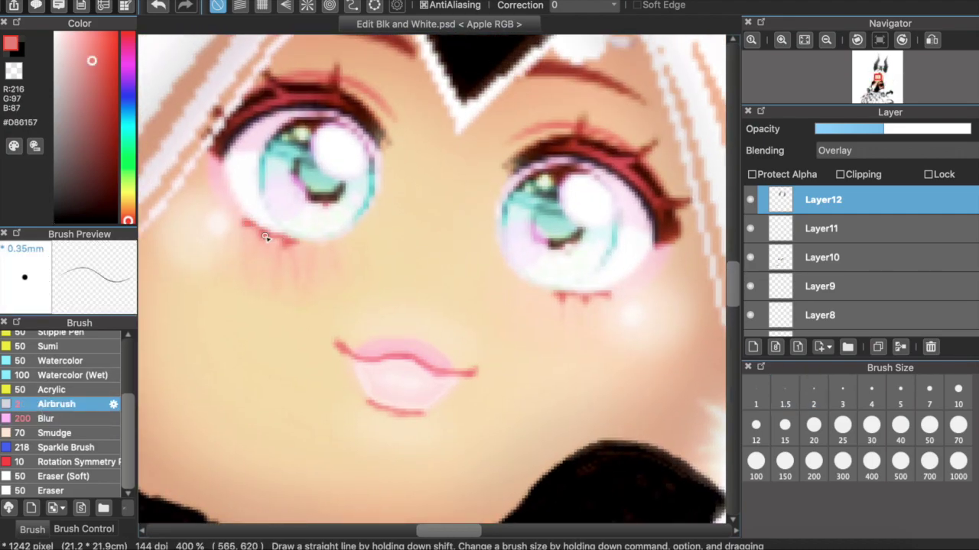
{"action": "left_click_drag", "start_coordinate": [562, 297], "coordinate": [562, 304]}
{"action": "left_click_drag", "start_coordinate": [584, 296], "coordinate": [585, 303]}
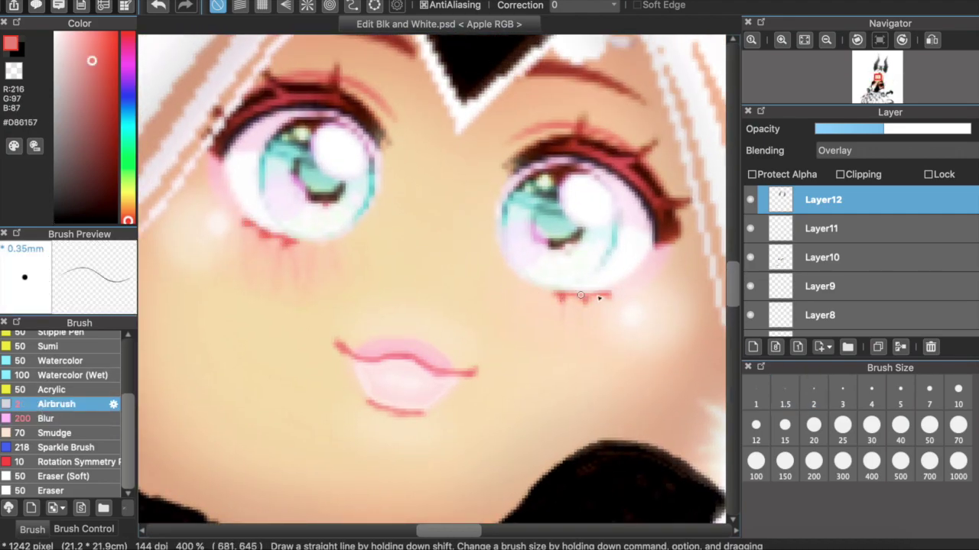
- Add a new Lighten layer and airbrush pink #FBB8C3 blush at size 20 beside both eyes, at about 72% layer opacity
{"action": "left_click", "coordinate": [191, 0]}
{"action": "left_click", "coordinate": [199, 0]}
{"action": "left_click", "coordinate": [851, 151]}
{"action": "left_click", "coordinate": [851, 231]}
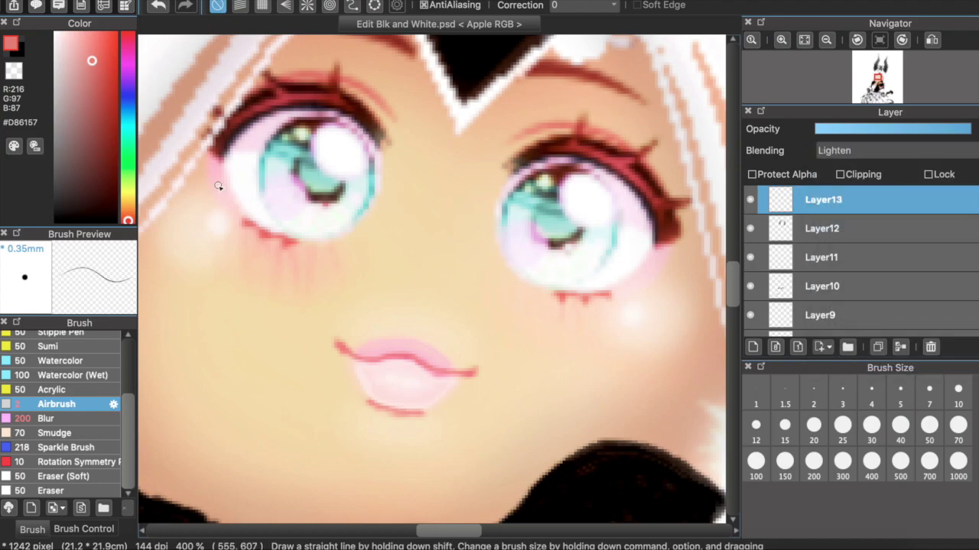
{"action": "right_click", "coordinate": [217, 180]}
{"action": "left_click", "coordinate": [814, 426]}
{"action": "left_click_drag", "start_coordinate": [662, 262], "coordinate": [666, 267]}
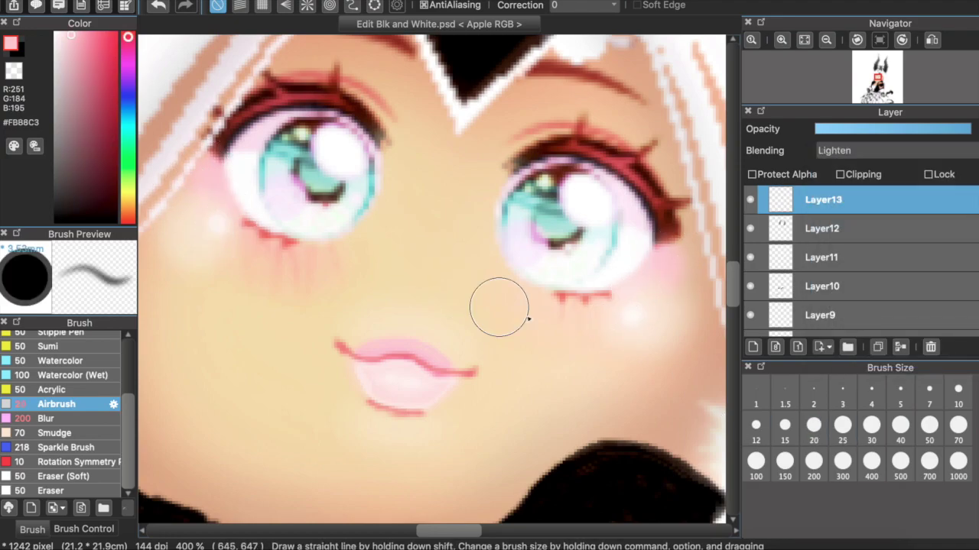
{"action": "scroll", "coordinate": [201, 195], "scroll_direction": "down", "scroll_amount": 5}
{"action": "left_click", "coordinate": [927, 130]}
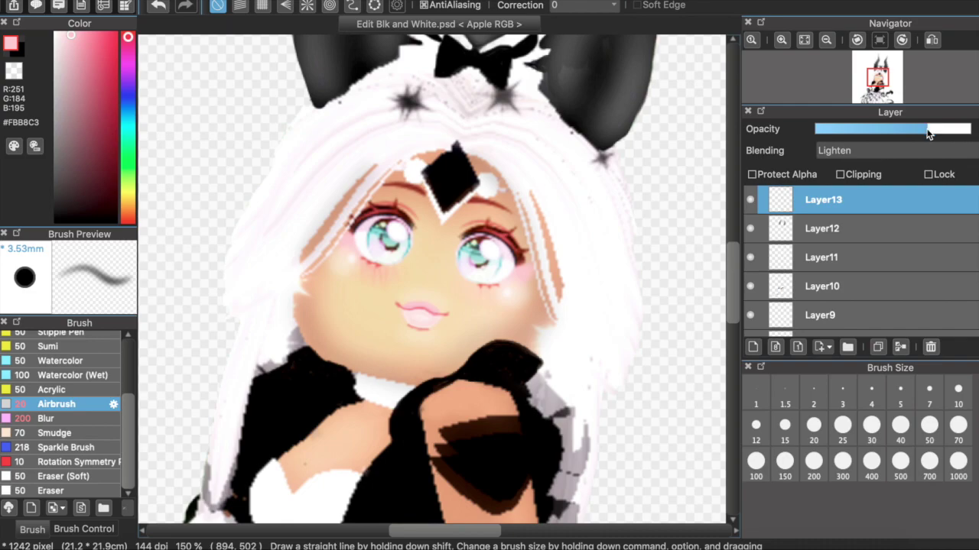
- Add a new layer and airbrush white highlights at size 20 along the edges of the upper arm and chest skin
{"action": "scroll", "coordinate": [552, 311], "scroll_direction": "down", "scroll_amount": 5}
{"action": "left_click", "coordinate": [186, 1]}
{"action": "left_click", "coordinate": [210, 0]}
{"action": "left_click_drag", "start_coordinate": [61, 36], "coordinate": [39, 30]}
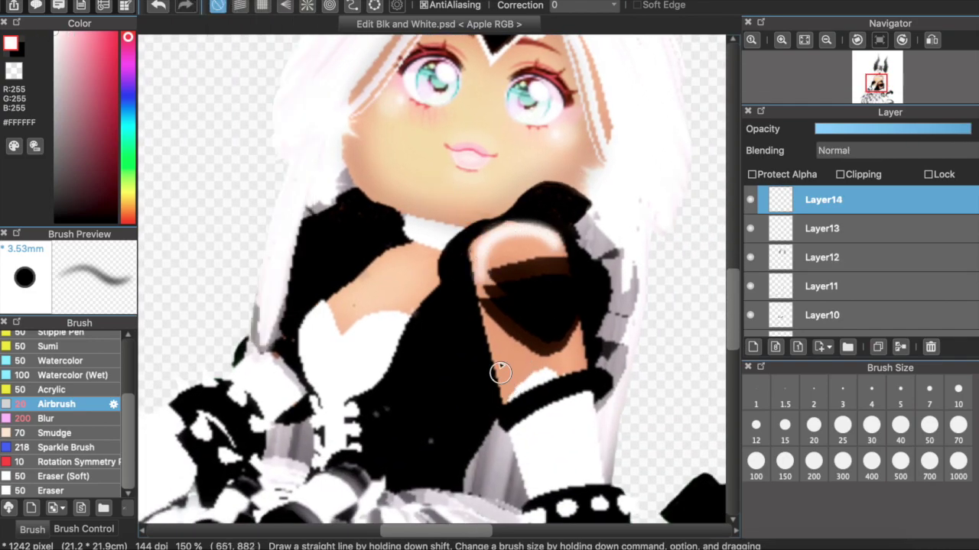
{"action": "mouse_move", "coordinate": [410, 302]}
{"action": "left_mouse_down"}
{"action": "mouse_move", "coordinate": [333, 305]}
{"action": "mouse_move", "coordinate": [407, 252]}
{"action": "mouse_move", "coordinate": [415, 266]}
{"action": "mouse_move", "coordinate": [401, 298]}
{"action": "left_mouse_up"}
- Compare Overlay and Lighten on the skin highlights layer, keeping Lighten with nearly full opacity
{"action": "left_click", "coordinate": [857, 151]}
{"action": "left_click", "coordinate": [853, 229]}
{"action": "left_click", "coordinate": [844, 152]}
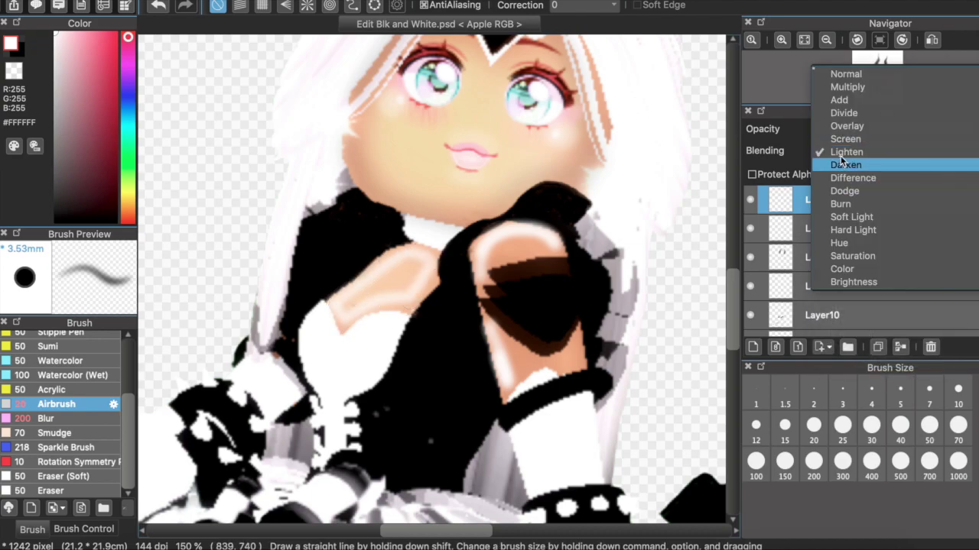
{"action": "left_click", "coordinate": [843, 126]}
{"action": "left_click_drag", "start_coordinate": [841, 130], "coordinate": [964, 131]}
{"action": "left_click", "coordinate": [879, 150]}
{"action": "left_click", "coordinate": [880, 178]}
- Blur the skin highlights at size 100, lower the layer opacity to about half, and compare with the layer hidden
{"action": "left_click", "coordinate": [47, 418]}
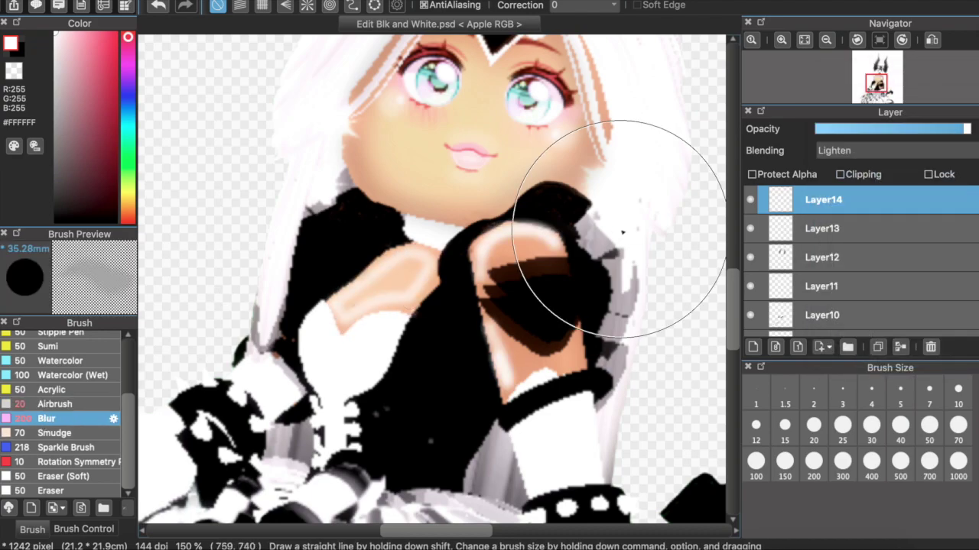
{"action": "left_click", "coordinate": [755, 461]}
{"action": "mouse_move", "coordinate": [493, 283]}
{"action": "left_mouse_down"}
{"action": "mouse_move", "coordinate": [337, 321]}
{"action": "mouse_move", "coordinate": [358, 314]}
{"action": "mouse_move", "coordinate": [512, 385]}
{"action": "mouse_move", "coordinate": [510, 336]}
{"action": "mouse_move", "coordinate": [554, 247]}
{"action": "left_mouse_up"}
{"action": "left_click", "coordinate": [928, 129]}
{"action": "left_click", "coordinate": [898, 131]}
{"action": "left_click", "coordinate": [750, 201]}
{"action": "left_click", "coordinate": [750, 201]}
- Add a new layer and airbrush the black garment edge around the raised shoulder in #040101 at size 5
{"action": "scroll", "coordinate": [513, 307], "scroll_direction": "up", "scroll_amount": 2}
{"action": "left_click", "coordinate": [188, 0]}
{"action": "left_click", "coordinate": [201, 0]}
{"action": "left_click", "coordinate": [47, 407]}
{"action": "left_click", "coordinate": [530, 192], "text": "alt"}
{"action": "left_click", "coordinate": [900, 393]}
{"action": "left_click_drag", "start_coordinate": [422, 238], "coordinate": [465, 229]}
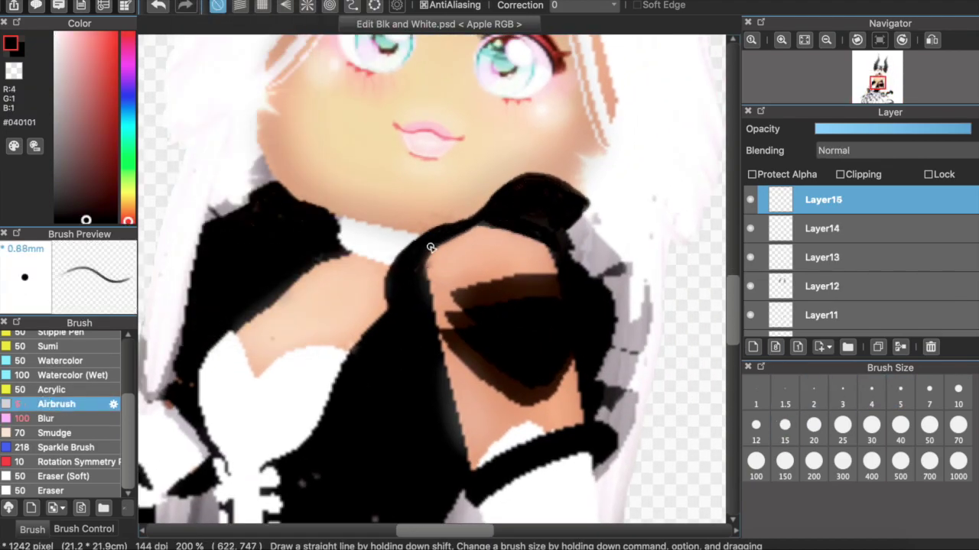
- Airbrush skin tone #DA8A5D at size 12 over the white patch on the arm above the black cuff
{"action": "scroll", "coordinate": [517, 359], "scroll_direction": "down", "scroll_amount": 3}
{"action": "left_click", "coordinate": [511, 298], "text": "alt"}
{"action": "left_click", "coordinate": [756, 430]}
{"action": "left_click_drag", "start_coordinate": [533, 299], "coordinate": [509, 305]}
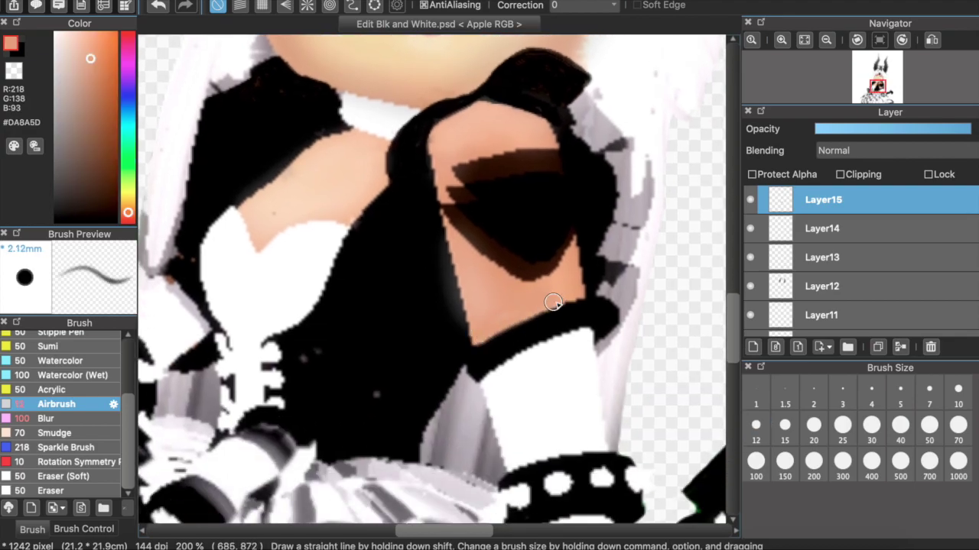
{"action": "left_click_drag", "start_coordinate": [553, 302], "coordinate": [576, 297]}
- Add a new Darken layer and airbrush a #060505 shadow along the skin above the white bodice's neckline
{"action": "scroll", "coordinate": [573, 297], "scroll_direction": "down", "scroll_amount": 3}
{"action": "scroll", "coordinate": [573, 297], "scroll_direction": "left", "scroll_amount": 3}
{"action": "scroll", "coordinate": [573, 297], "scroll_direction": "up", "scroll_amount": 5}
{"action": "left_click", "coordinate": [184, 1]}
{"action": "left_click", "coordinate": [203, 6]}
{"action": "left_click", "coordinate": [848, 151]}
{"action": "left_click", "coordinate": [846, 242]}
{"action": "left_click", "coordinate": [397, 304], "text": "alt"}
{"action": "left_click_drag", "start_coordinate": [405, 324], "coordinate": [498, 298]}
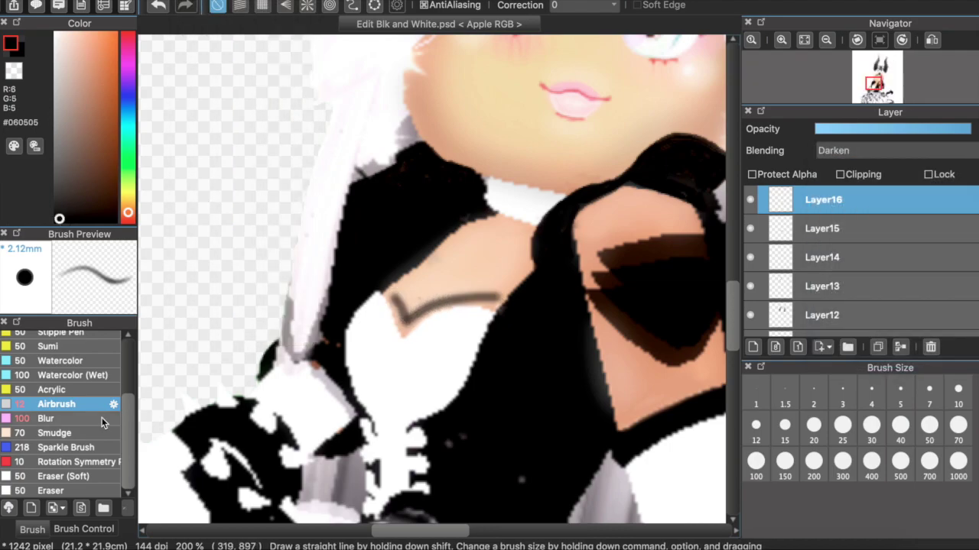
- Blur the neckline shadow at size 30 and lower the layer opacity to about 55%
{"action": "left_click", "coordinate": [46, 419]}
{"action": "left_click_drag", "start_coordinate": [406, 317], "coordinate": [411, 302]}
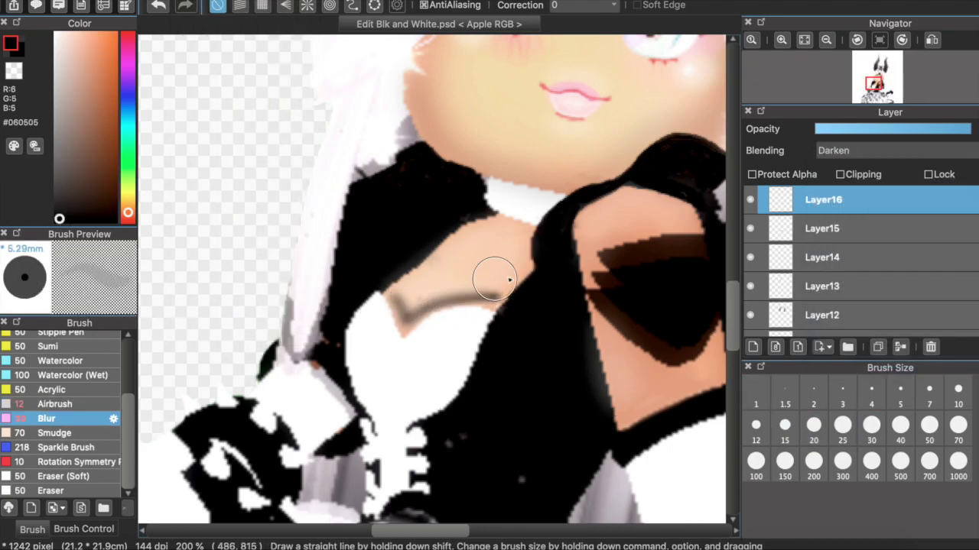
{"action": "mouse_move", "coordinate": [496, 301]}
{"action": "left_mouse_down"}
{"action": "mouse_move", "coordinate": [445, 301]}
{"action": "mouse_move", "coordinate": [405, 317]}
{"action": "left_mouse_up"}
{"action": "key", "text": "super+minus"}
{"action": "key", "text": "super+plus"}
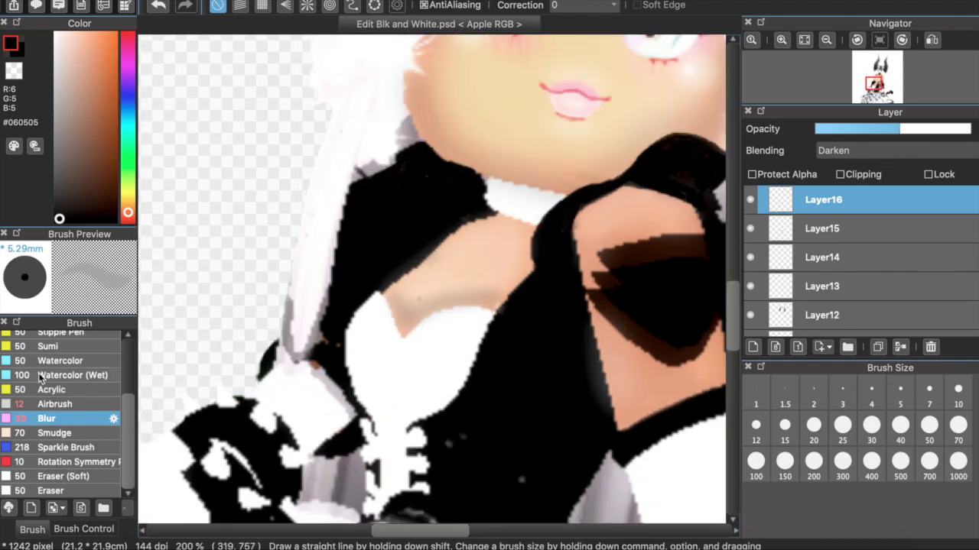
- Airbrush and blur a shadow along the chest skin beside the raised arm, lowering the layer opacity to about 38%
{"action": "left_click", "coordinate": [56, 404]}
{"action": "left_click", "coordinate": [47, 418]}
{"action": "mouse_move", "coordinate": [522, 265]}
{"action": "left_mouse_down"}
{"action": "mouse_move", "coordinate": [493, 300]}
{"action": "mouse_move", "coordinate": [519, 247]}
{"action": "mouse_move", "coordinate": [499, 295]}
{"action": "mouse_move", "coordinate": [515, 284]}
{"action": "mouse_move", "coordinate": [523, 248]}
{"action": "mouse_move", "coordinate": [513, 281]}
{"action": "left_mouse_up"}
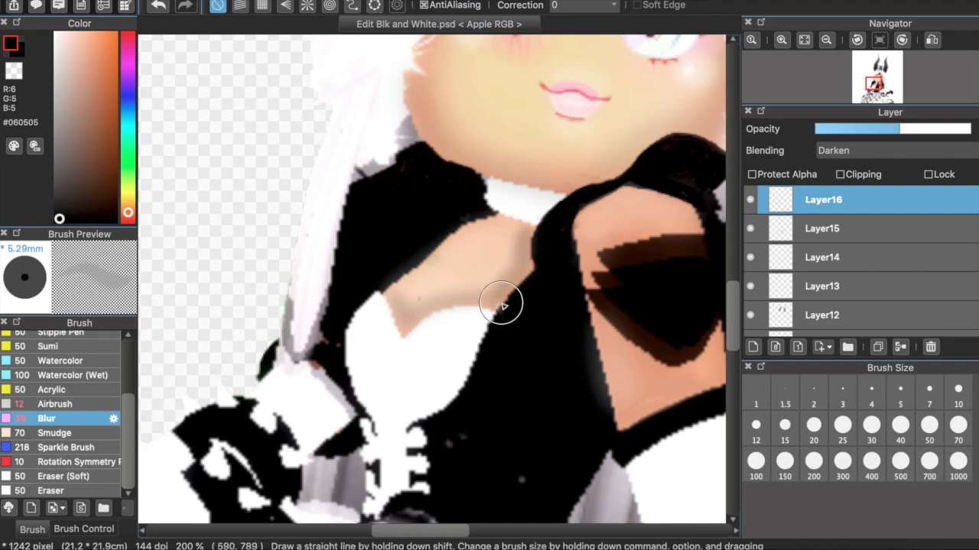
{"action": "key", "text": "super+minus"}
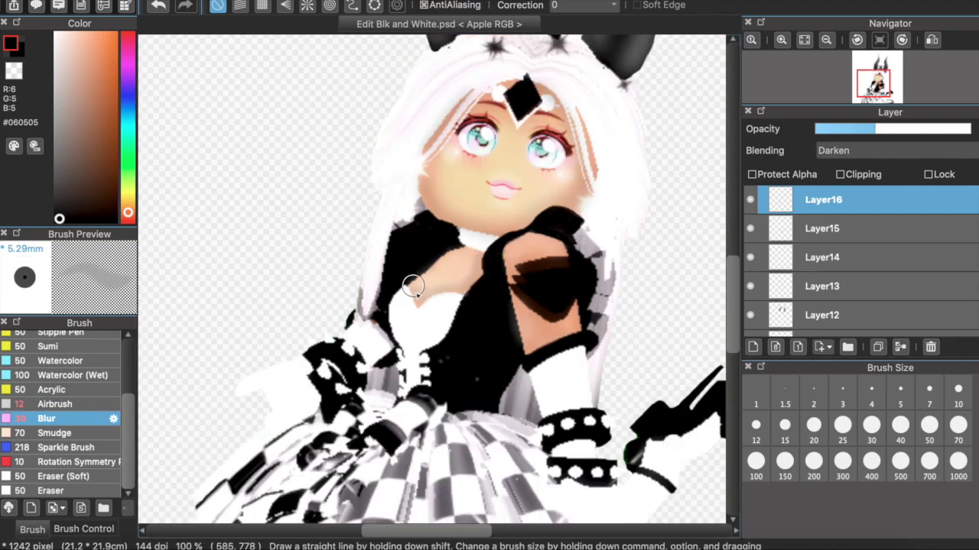
{"action": "key", "text": "super+minus"}
- Add a new layer and airbrush the dark patches on the skirt's lower-left side solid in #060505 at size 12
{"action": "key", "text": "super+plus"}
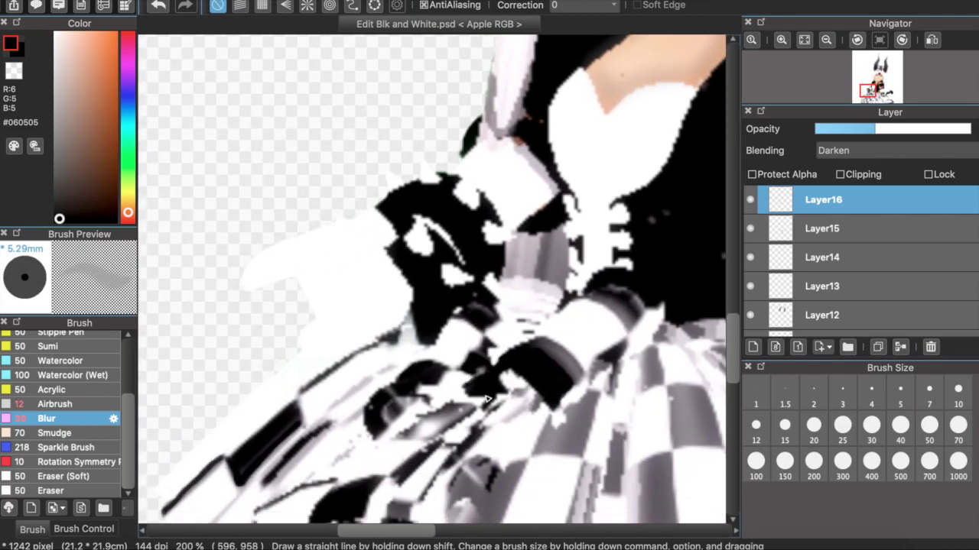
{"action": "scroll", "coordinate": [487, 399], "scroll_direction": "left", "scroll_amount": 5}
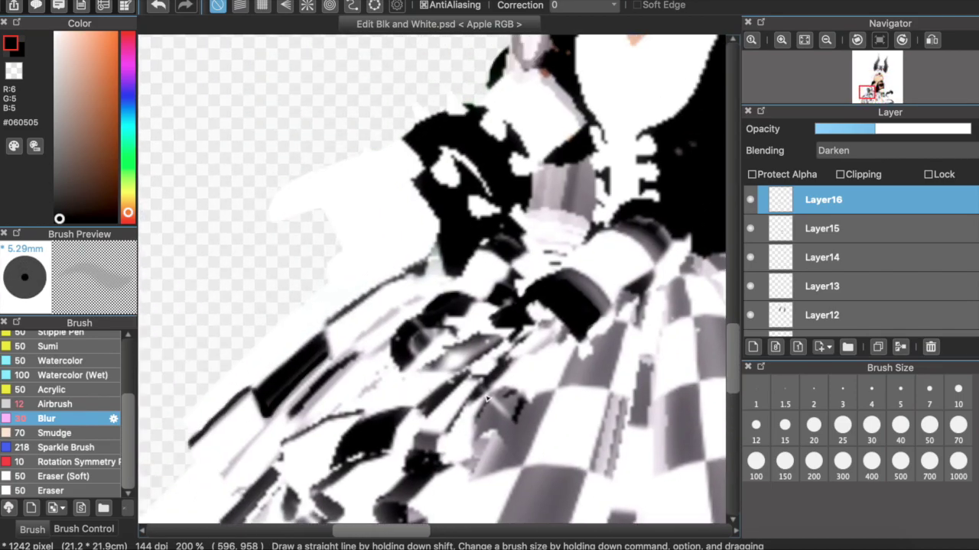
{"action": "scroll", "coordinate": [487, 399], "scroll_direction": "down", "scroll_amount": 3}
{"action": "left_click", "coordinate": [191, 1]}
{"action": "left_click", "coordinate": [202, 11]}
{"action": "left_click", "coordinate": [56, 405]}
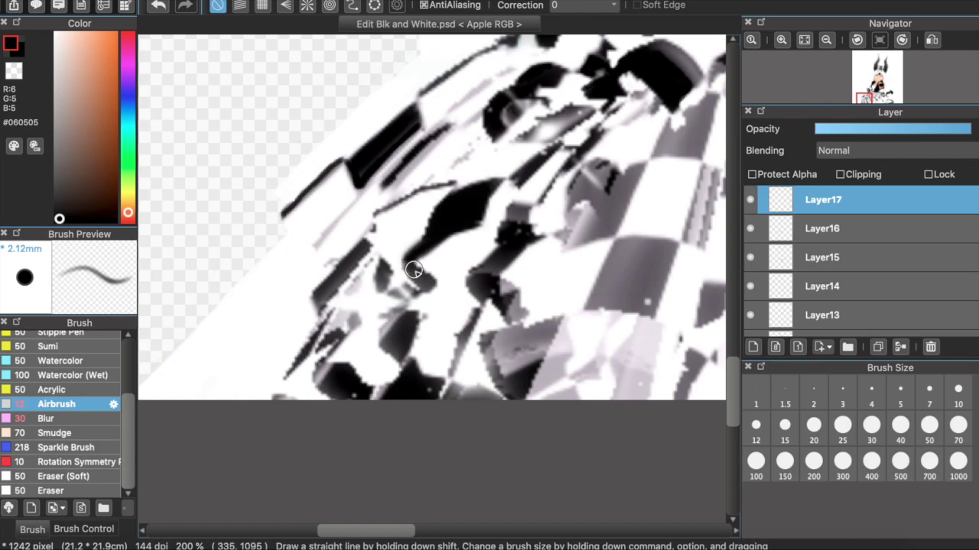
{"action": "mouse_move", "coordinate": [387, 329]}
{"action": "left_mouse_down"}
{"action": "mouse_move", "coordinate": [406, 372]}
{"action": "mouse_move", "coordinate": [386, 390]}
{"action": "mouse_move", "coordinate": [405, 348]}
{"action": "mouse_move", "coordinate": [432, 398]}
{"action": "left_mouse_up"}
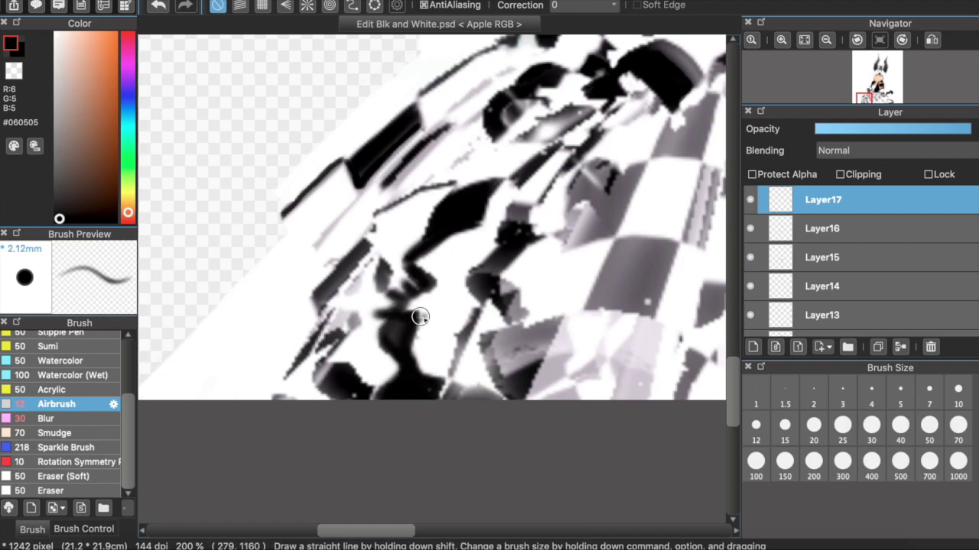
{"action": "left_click_drag", "start_coordinate": [330, 377], "coordinate": [326, 368]}
{"action": "left_click_drag", "start_coordinate": [277, 397], "coordinate": [298, 402]}
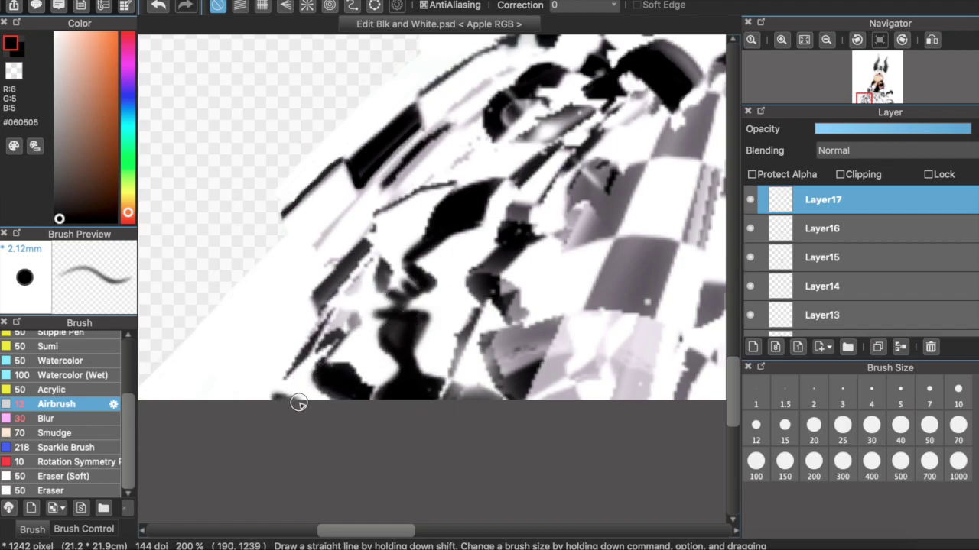
{"action": "left_click_drag", "start_coordinate": [315, 337], "coordinate": [327, 310]}
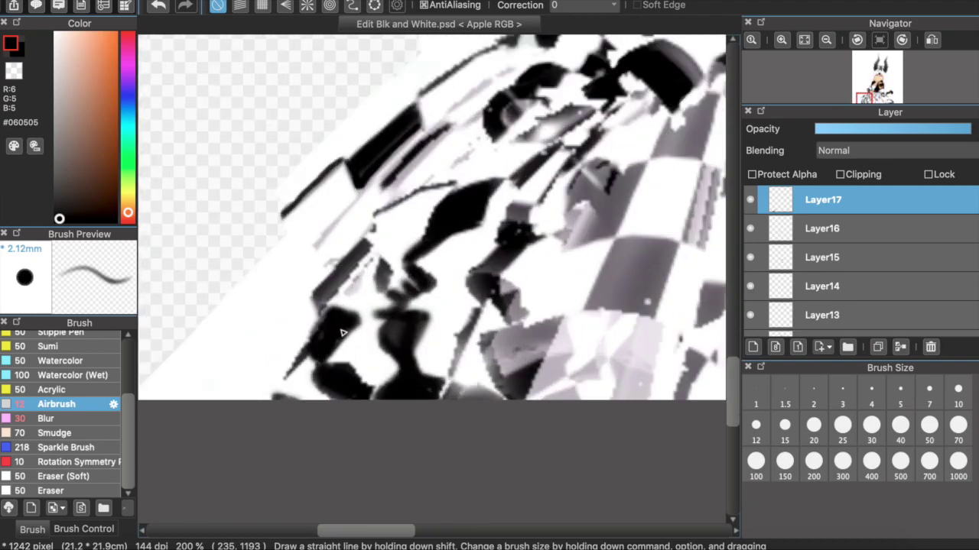
{"action": "mouse_move", "coordinate": [319, 299]}
{"action": "left_mouse_down"}
{"action": "mouse_move", "coordinate": [348, 272]}
{"action": "mouse_move", "coordinate": [384, 286]}
{"action": "left_mouse_up"}
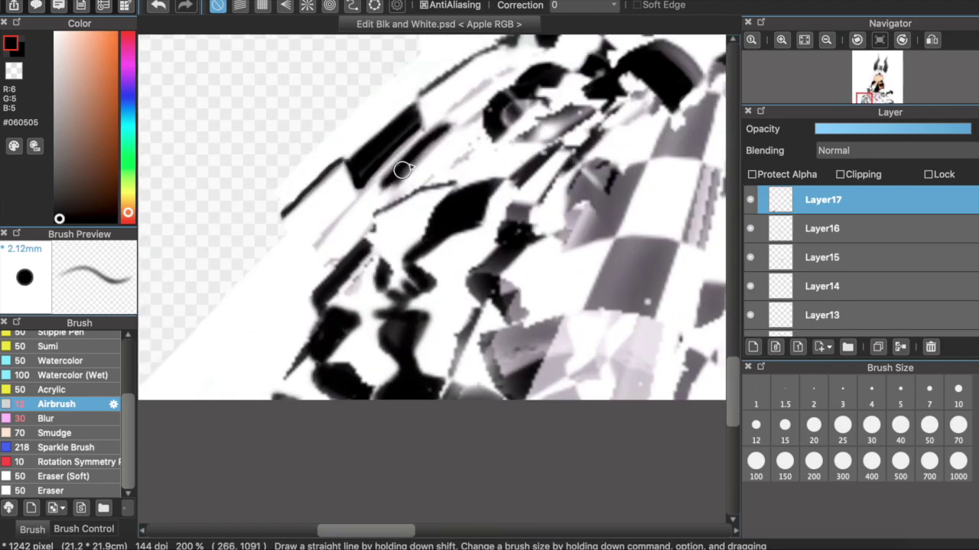
- Airbrush the large grey check and dark patches on the skirt's left-centre part in #060505 at size 12
{"action": "scroll", "coordinate": [386, 160], "scroll_direction": "up", "scroll_amount": 5}
{"action": "scroll", "coordinate": [386, 161], "scroll_direction": "right", "scroll_amount": 3}
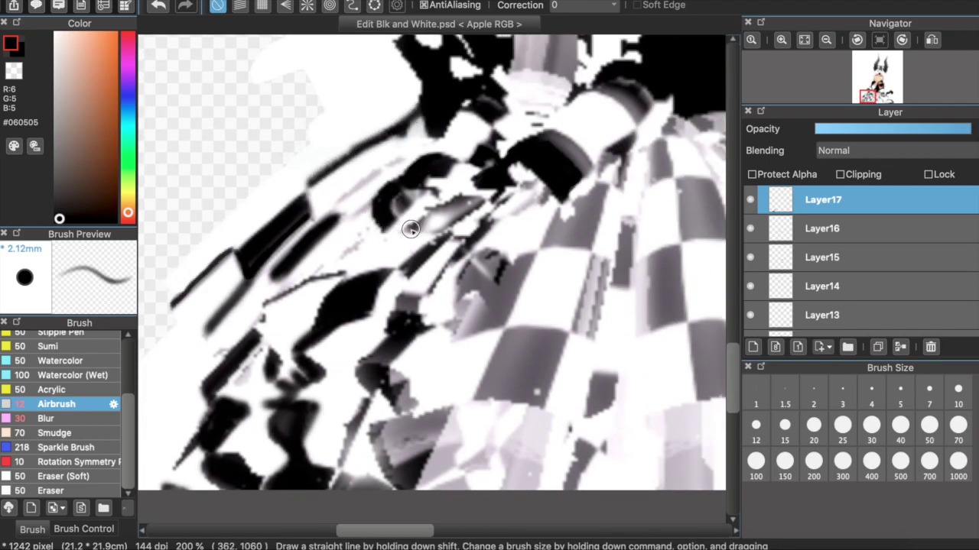
{"action": "scroll", "coordinate": [445, 238], "scroll_direction": "down", "scroll_amount": 3}
{"action": "scroll", "coordinate": [446, 238], "scroll_direction": "right", "scroll_amount": 4}
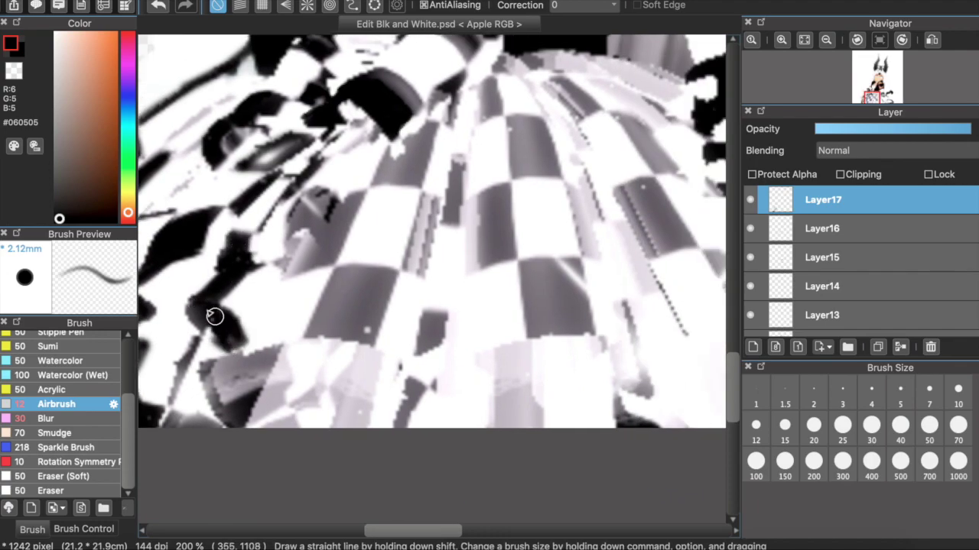
{"action": "mouse_move", "coordinate": [199, 333]}
{"action": "left_mouse_down"}
{"action": "mouse_move", "coordinate": [229, 419]}
{"action": "mouse_move", "coordinate": [164, 422]}
{"action": "mouse_move", "coordinate": [247, 421]}
{"action": "left_mouse_up"}
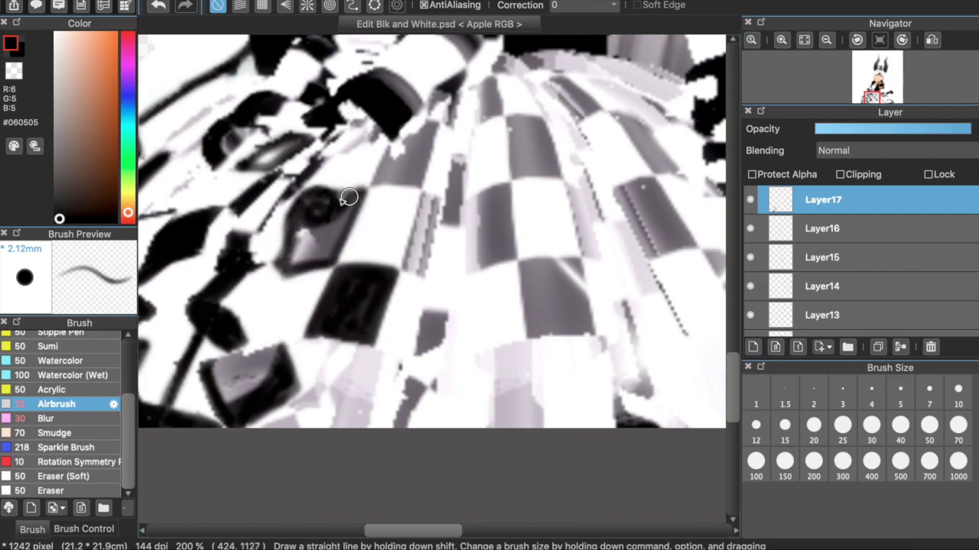
- Airbrush the upper-middle strips, the top checks and the right-of-centre grey checks of the skirt in #060505
{"action": "scroll", "coordinate": [315, 225], "scroll_direction": "up", "scroll_amount": 3}
{"action": "scroll", "coordinate": [349, 194], "scroll_direction": "right", "scroll_amount": 2}
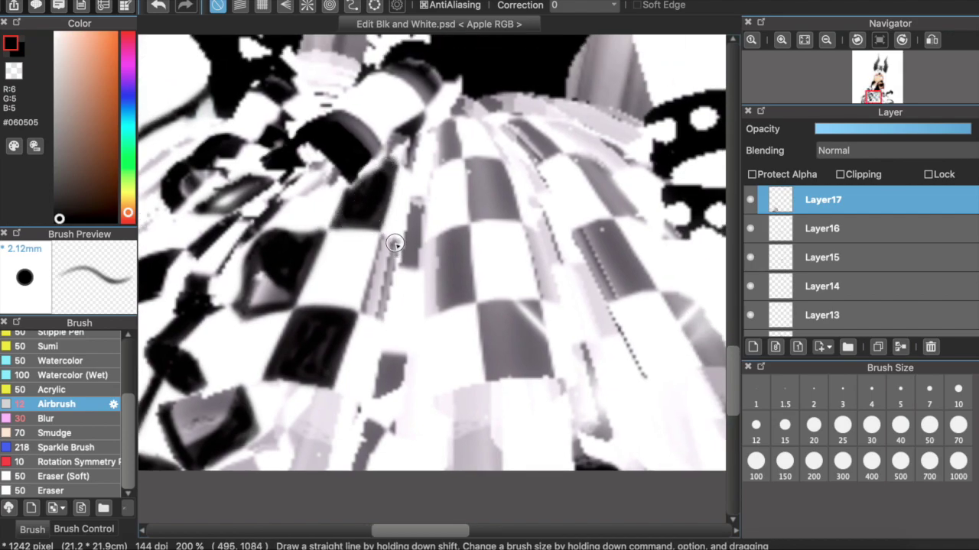
{"action": "left_click_drag", "start_coordinate": [396, 238], "coordinate": [383, 302]}
{"action": "left_click_drag", "start_coordinate": [379, 268], "coordinate": [385, 239]}
{"action": "left_click_drag", "start_coordinate": [414, 202], "coordinate": [408, 263]}
{"action": "mouse_move", "coordinate": [446, 137]}
{"action": "left_mouse_down"}
{"action": "mouse_move", "coordinate": [461, 106]}
{"action": "mouse_move", "coordinate": [485, 103]}
{"action": "mouse_move", "coordinate": [553, 151]}
{"action": "mouse_move", "coordinate": [505, 128]}
{"action": "left_mouse_up"}
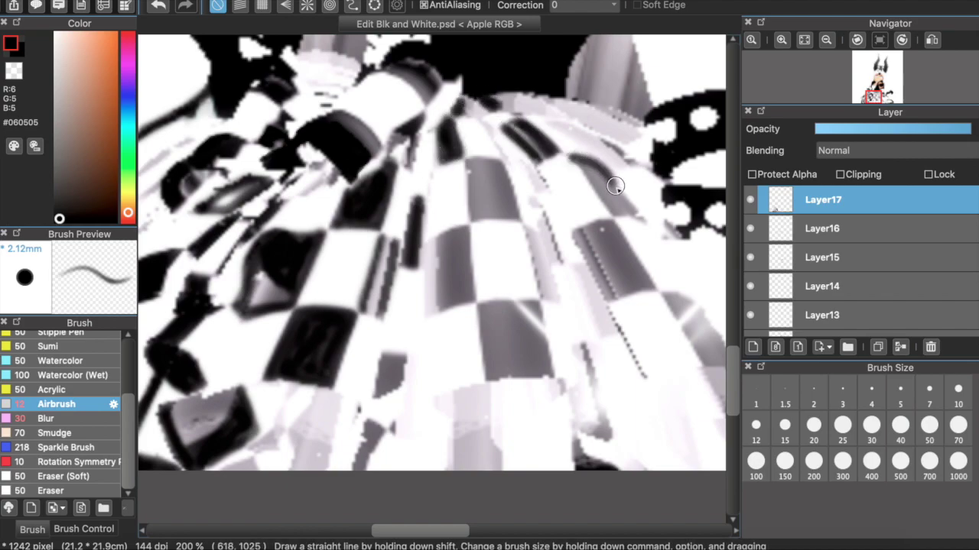
{"action": "left_click_drag", "start_coordinate": [591, 172], "coordinate": [638, 219]}
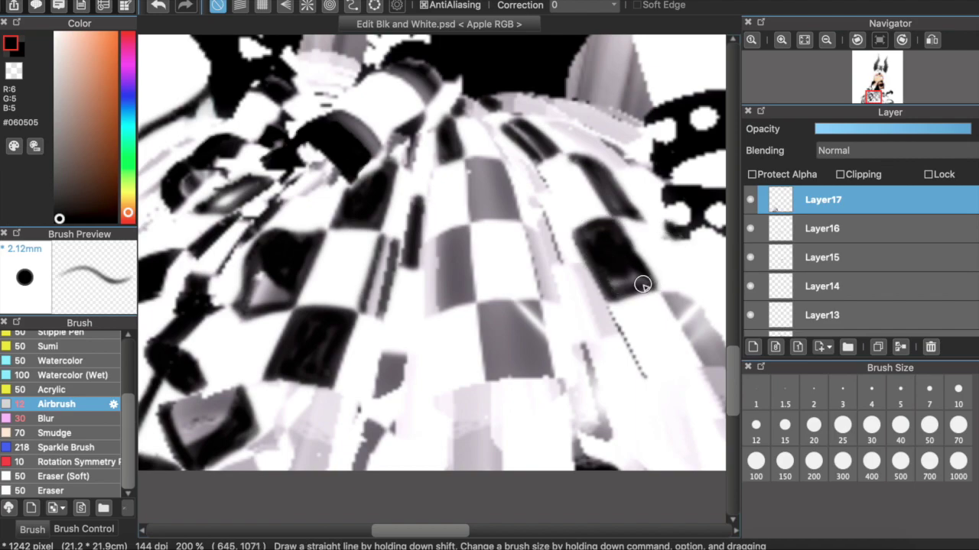
- Airbrush the slanted checks along the skirt's right hem and the adjoining curve of the black loop in #060505
{"action": "scroll", "coordinate": [642, 284], "scroll_direction": "right", "scroll_amount": 5}
{"action": "scroll", "coordinate": [643, 285], "scroll_direction": "down", "scroll_amount": 3}
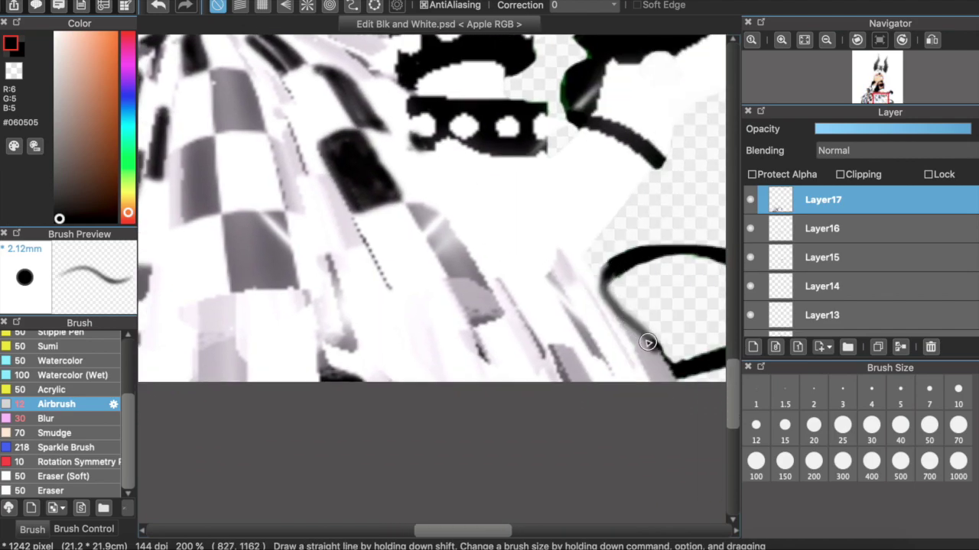
{"action": "left_click_drag", "start_coordinate": [643, 349], "coordinate": [663, 377]}
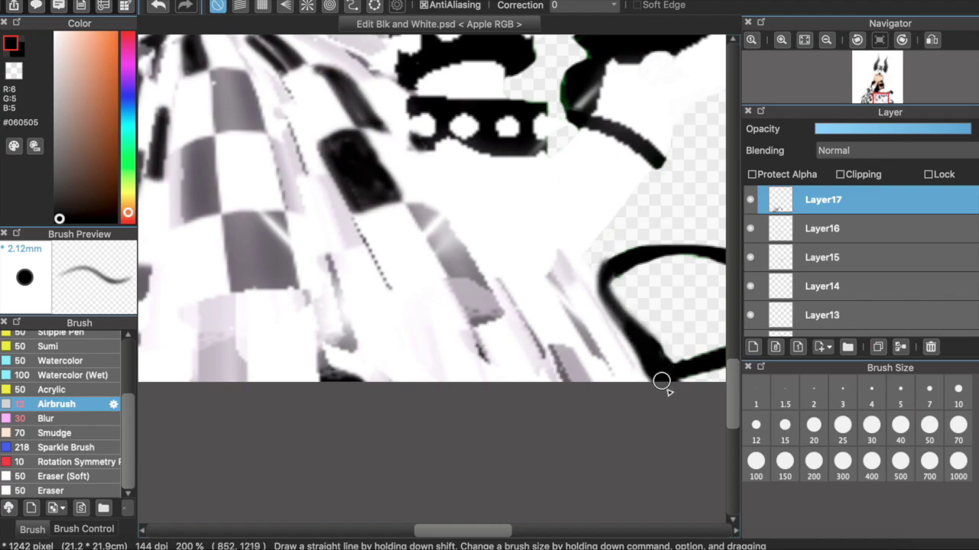
{"action": "scroll", "coordinate": [645, 356], "scroll_direction": "right", "scroll_amount": 3}
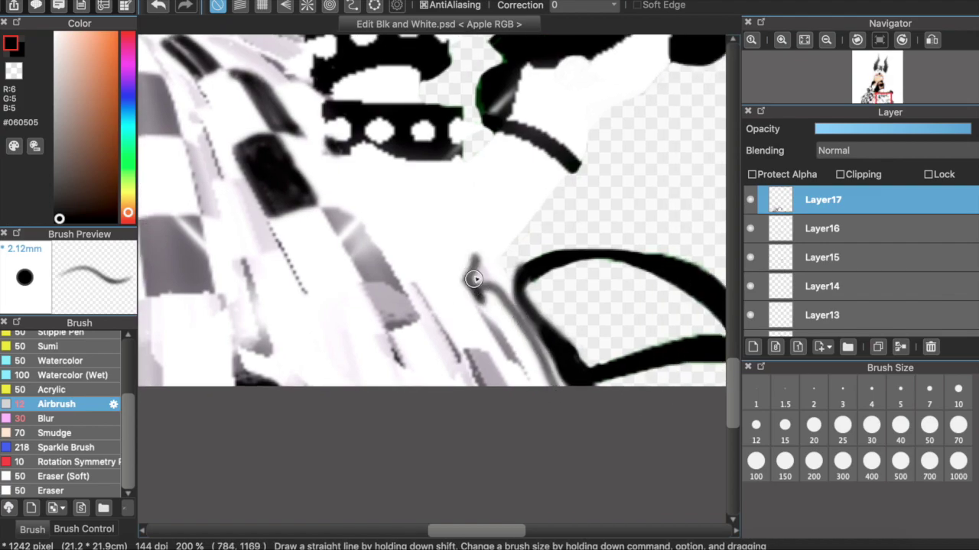
{"action": "left_click_drag", "start_coordinate": [482, 357], "coordinate": [474, 353]}
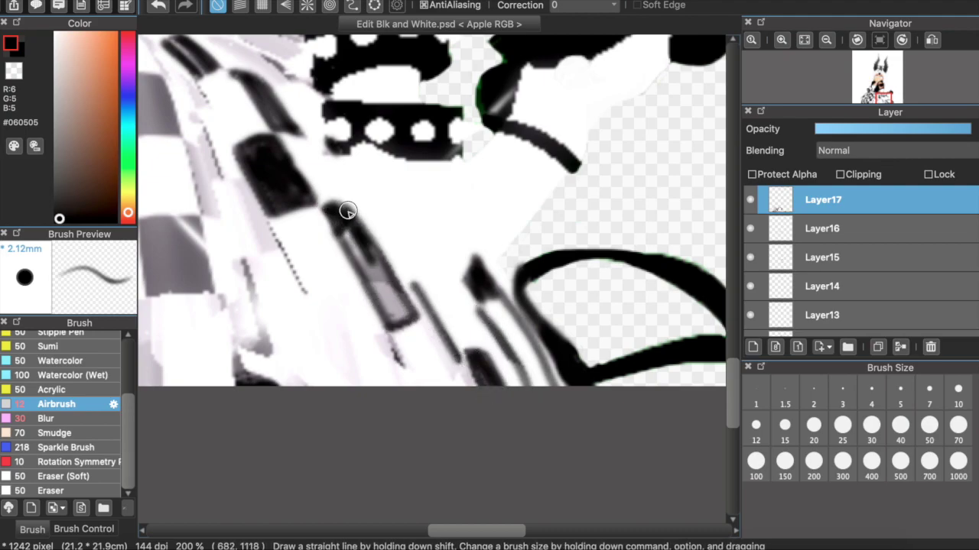
- Airbrush the skirt's lower-middle checks, the thin diagonal line beside them and the small hem patches in #060505
{"action": "scroll", "coordinate": [391, 289], "scroll_direction": "left", "scroll_amount": 5}
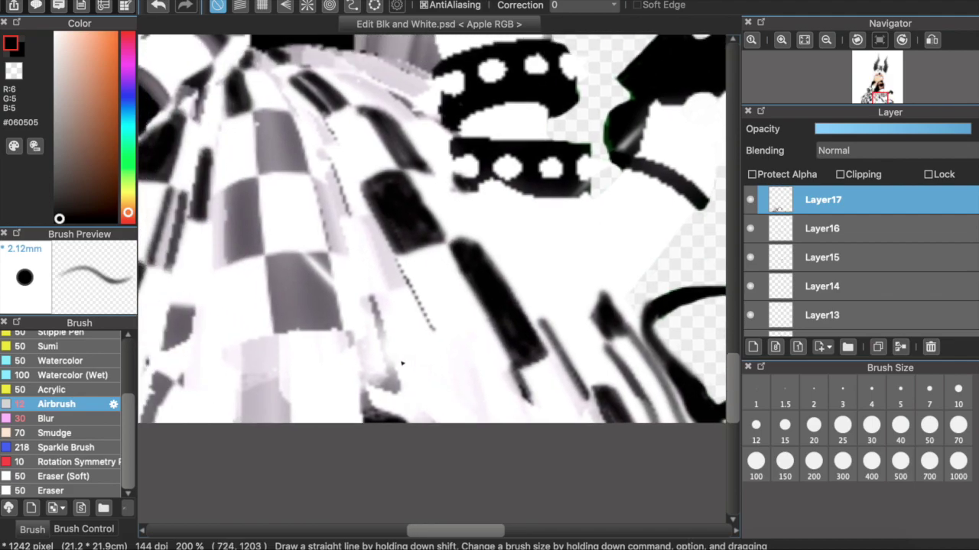
{"action": "left_click_drag", "start_coordinate": [280, 251], "coordinate": [276, 317]}
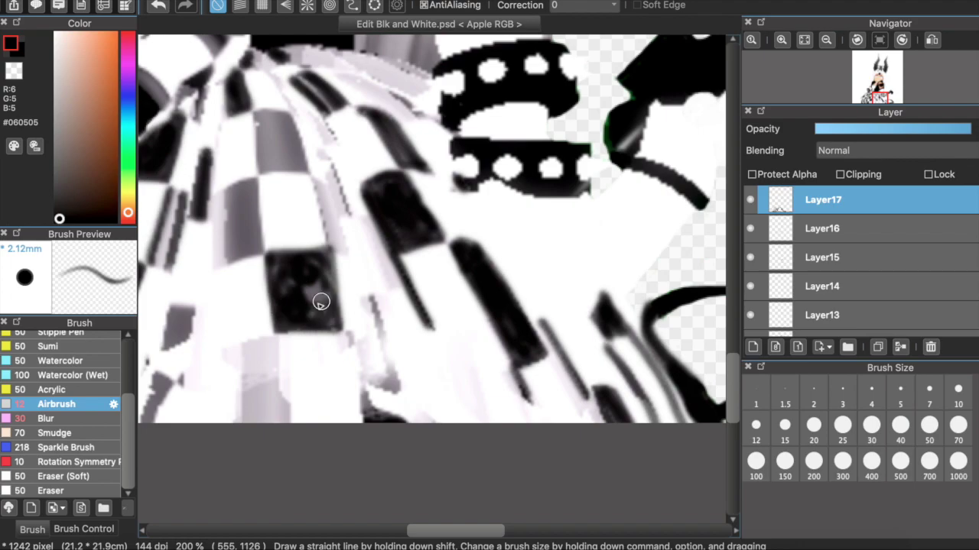
{"action": "scroll", "coordinate": [272, 262], "scroll_direction": "left", "scroll_amount": 3}
{"action": "scroll", "coordinate": [272, 262], "scroll_direction": "down", "scroll_amount": 2}
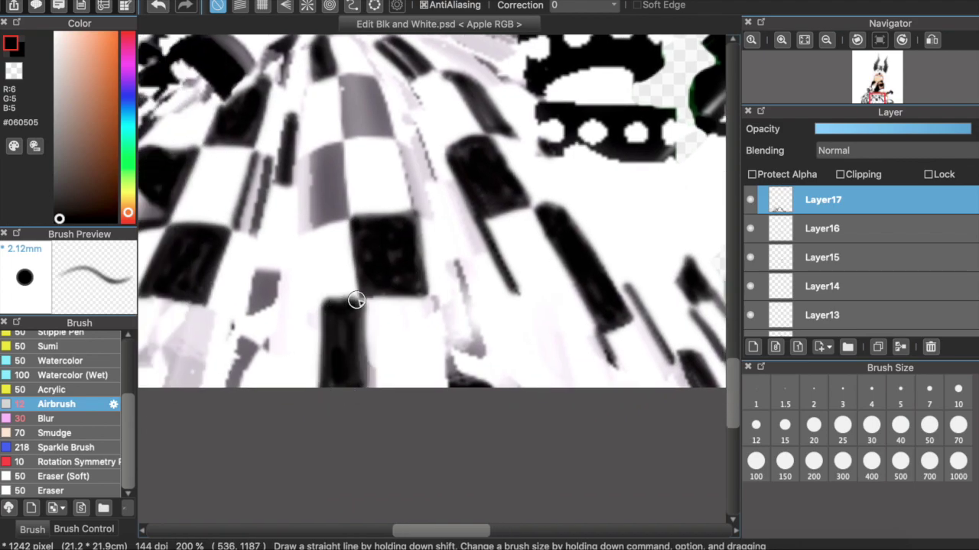
{"action": "left_click_drag", "start_coordinate": [355, 301], "coordinate": [367, 420]}
{"action": "scroll", "coordinate": [337, 406], "scroll_direction": "left", "scroll_amount": 2}
{"action": "scroll", "coordinate": [336, 405], "scroll_direction": "up", "scroll_amount": 1}
{"action": "left_click_drag", "start_coordinate": [274, 371], "coordinate": [285, 356]}
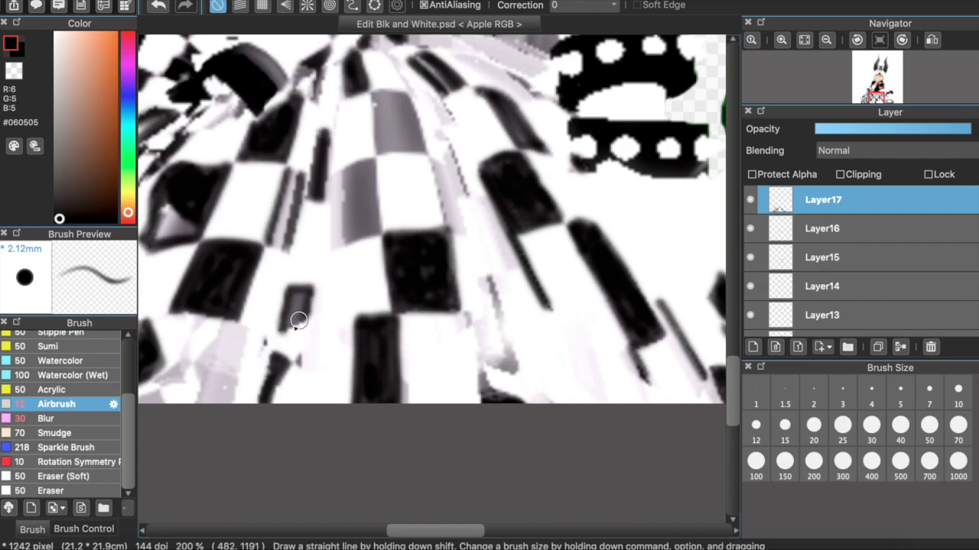
{"action": "left_click_drag", "start_coordinate": [304, 318], "coordinate": [296, 312]}
- Airbrush the remaining grey checks in the skirt's upper middle and the narrow strips to their right in #060505
{"action": "scroll", "coordinate": [295, 310], "scroll_direction": "up", "scroll_amount": 3}
{"action": "scroll", "coordinate": [295, 311], "scroll_direction": "right", "scroll_amount": 1}
{"action": "left_click_drag", "start_coordinate": [322, 240], "coordinate": [325, 311]}
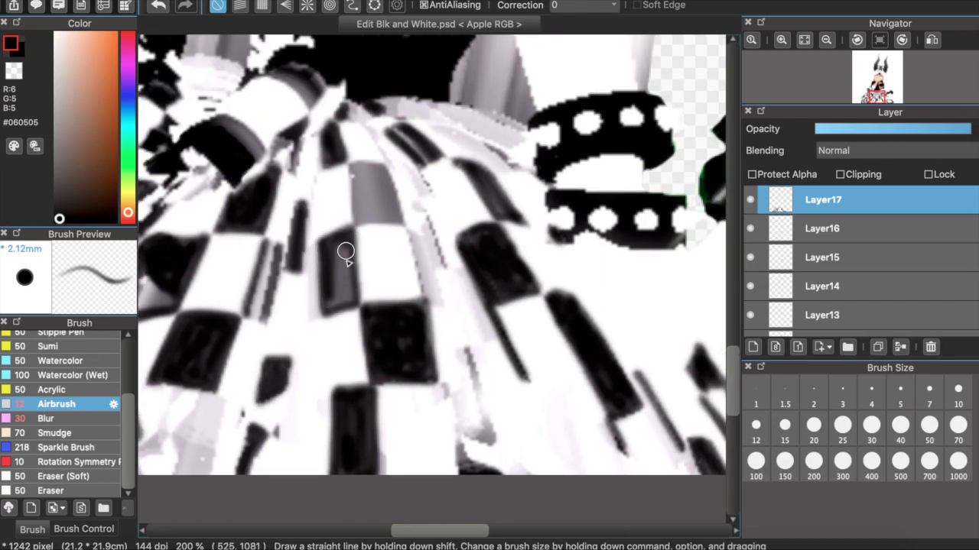
{"action": "left_click_drag", "start_coordinate": [351, 161], "coordinate": [354, 220]}
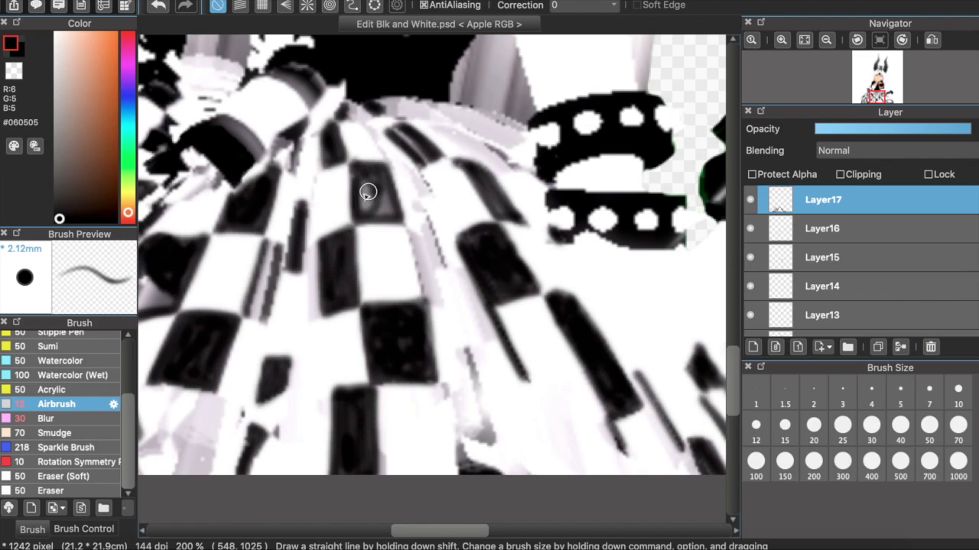
{"action": "left_click_drag", "start_coordinate": [396, 218], "coordinate": [423, 308]}
{"action": "scroll", "coordinate": [427, 311], "scroll_direction": "down", "scroll_amount": 2}
{"action": "scroll", "coordinate": [426, 311], "scroll_direction": "up", "scroll_amount": 2}
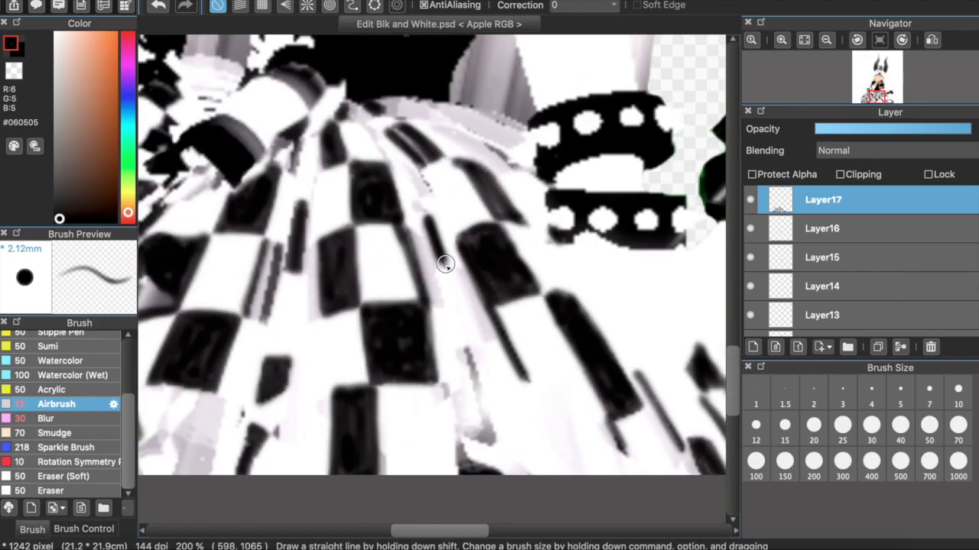
{"action": "left_click_drag", "start_coordinate": [462, 345], "coordinate": [478, 384]}
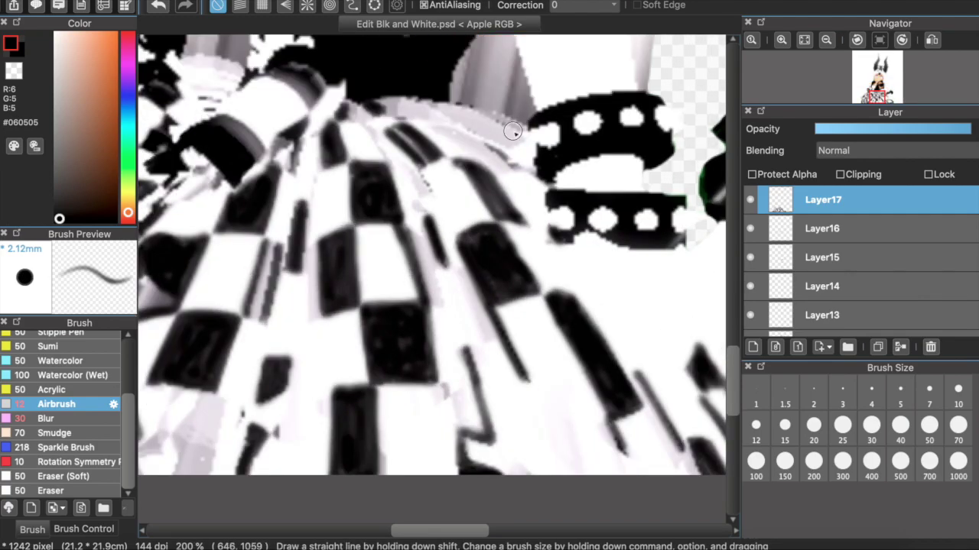
- Add a new Overlay layer and set the airbrush to white #FFFFFF at size 50
{"action": "scroll", "coordinate": [511, 157], "scroll_direction": "down", "scroll_amount": 3}
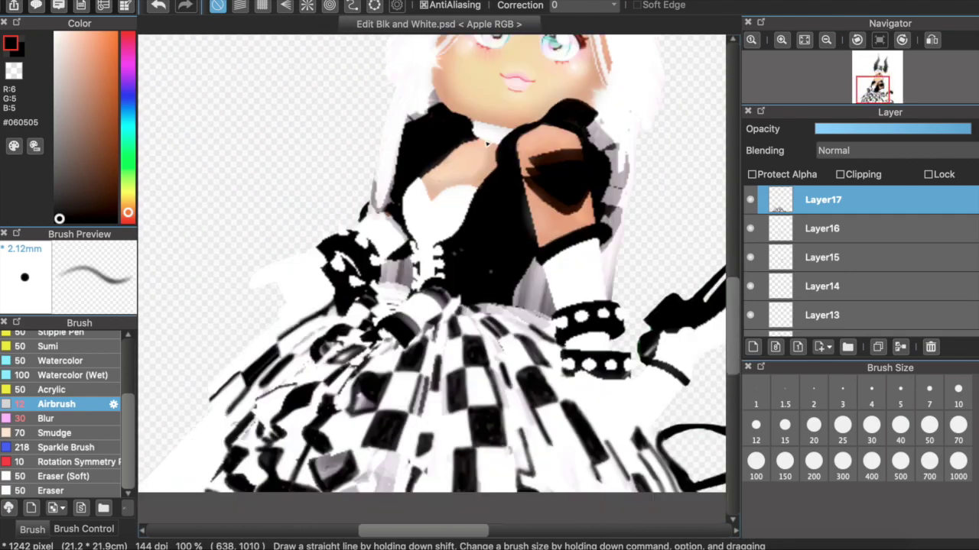
{"action": "left_click", "coordinate": [202, 0]}
{"action": "left_click", "coordinate": [211, 1]}
{"action": "left_click", "coordinate": [833, 151]}
{"action": "left_click", "coordinate": [838, 205]}
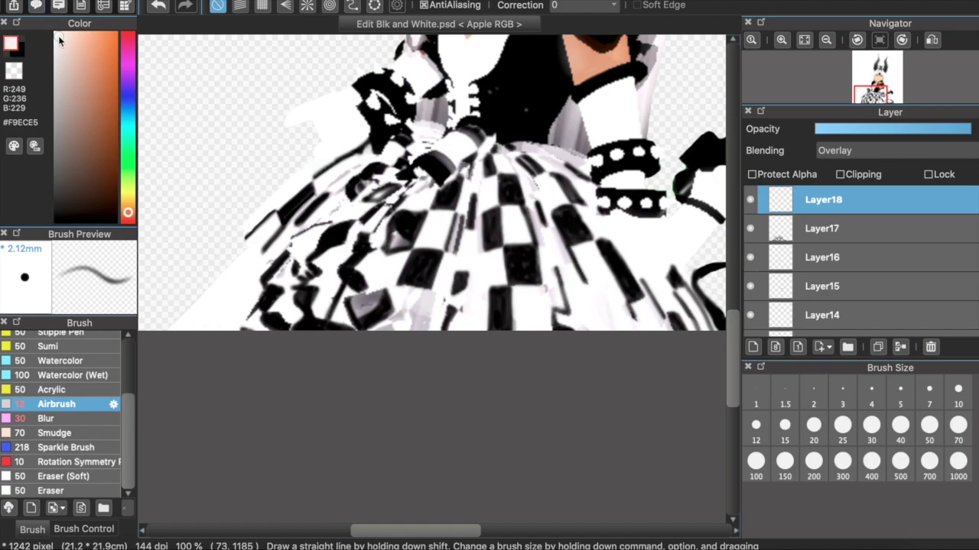
{"action": "left_click", "coordinate": [871, 425]}
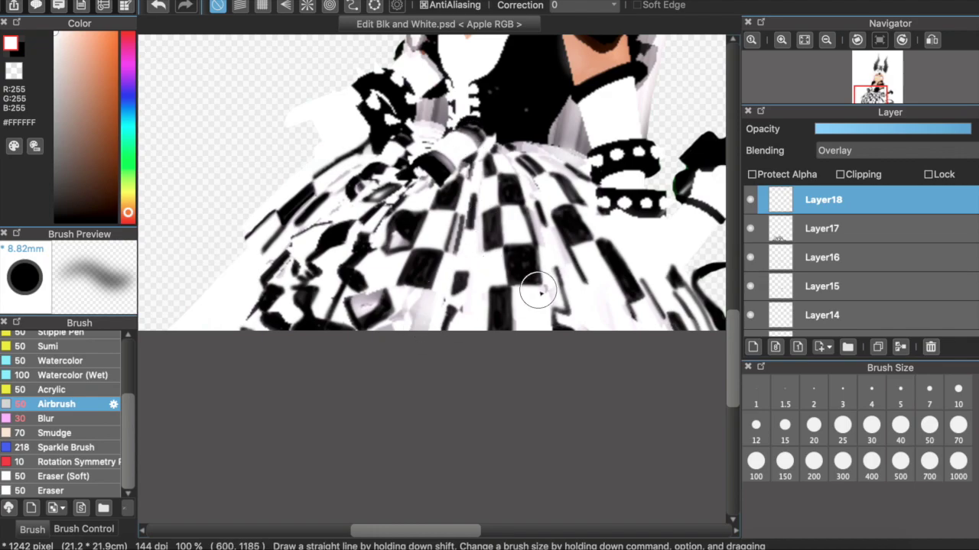
- Set the new layer's blending to Lighten, airbrush soft white highlights on the skirt's dark checks and blur them at size 150
{"action": "scroll", "coordinate": [614, 332], "scroll_direction": "right", "scroll_amount": 3}
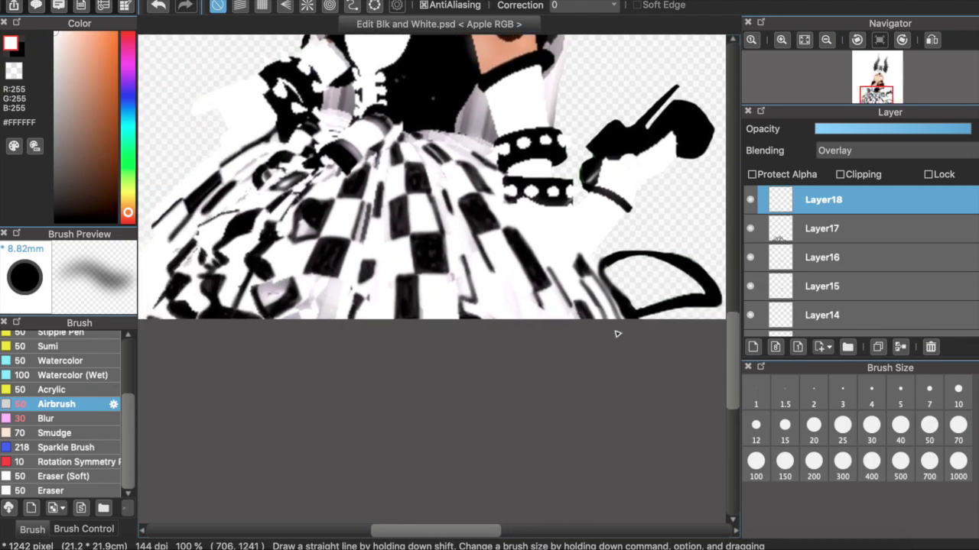
{"action": "left_click", "coordinate": [856, 150]}
{"action": "left_click", "coordinate": [853, 178]}
{"action": "left_click", "coordinate": [46, 419]}
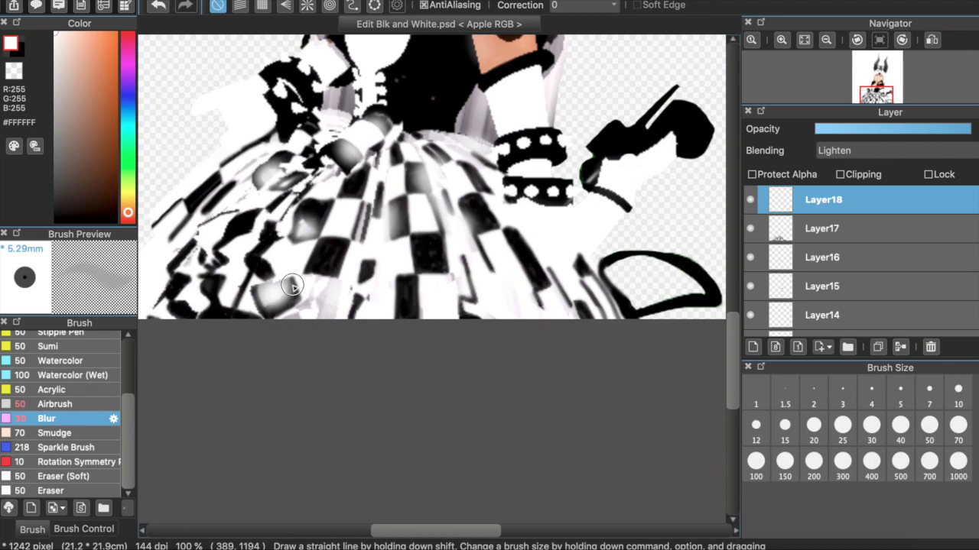
{"action": "left_click", "coordinate": [269, 306]}
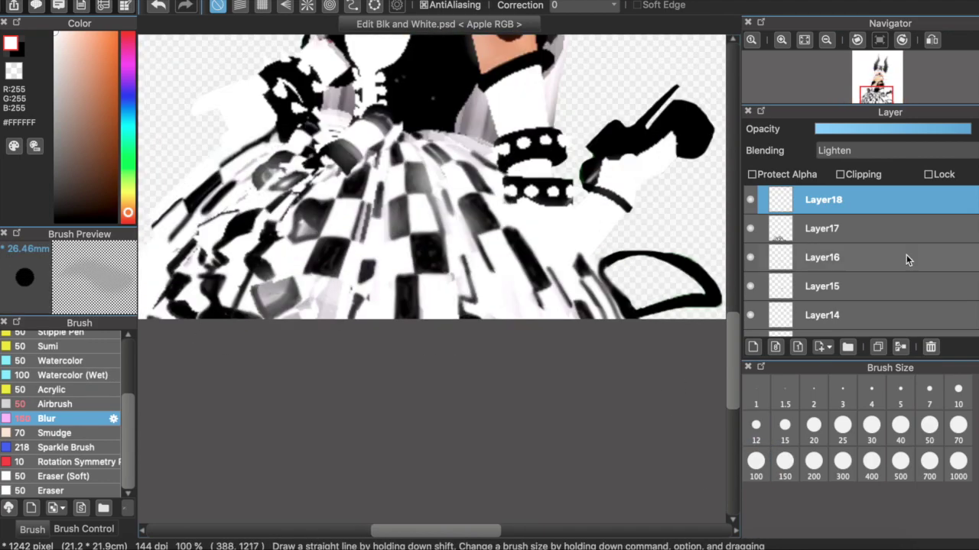
- Try other blending modes on the skirt highlight layer
{"action": "left_click", "coordinate": [856, 150]}
{"action": "left_click", "coordinate": [854, 130]}
{"action": "left_click", "coordinate": [850, 151]}
{"action": "left_click", "coordinate": [842, 242]}
{"action": "left_click", "coordinate": [833, 151]}
{"action": "left_click", "coordinate": [838, 86]}
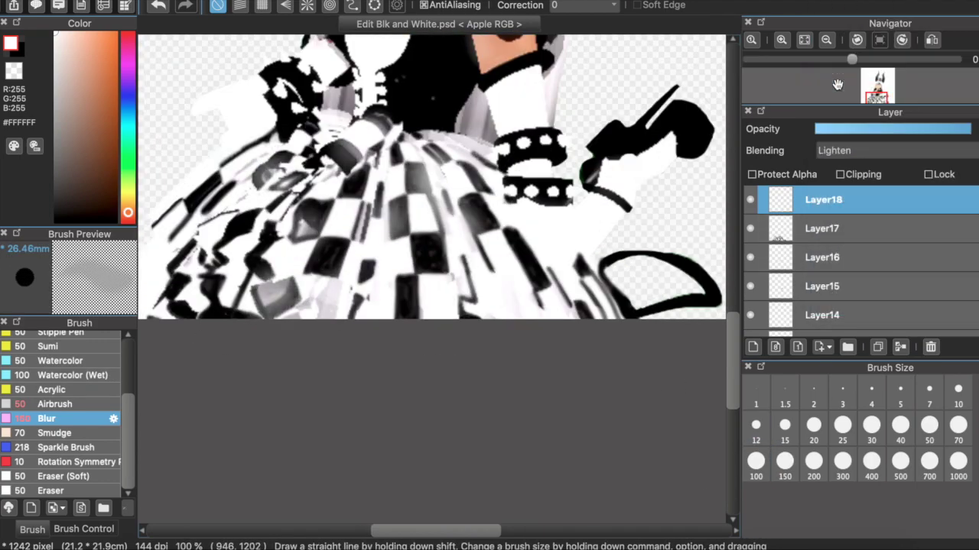
- Erase the black loop beside the skirt's lower-right hem from Layer 1, Layer 2 and Layer17 at size 50
{"action": "scroll", "coordinate": [456, 221], "scroll_direction": "right", "scroll_amount": 5}
{"action": "key", "text": "e"}
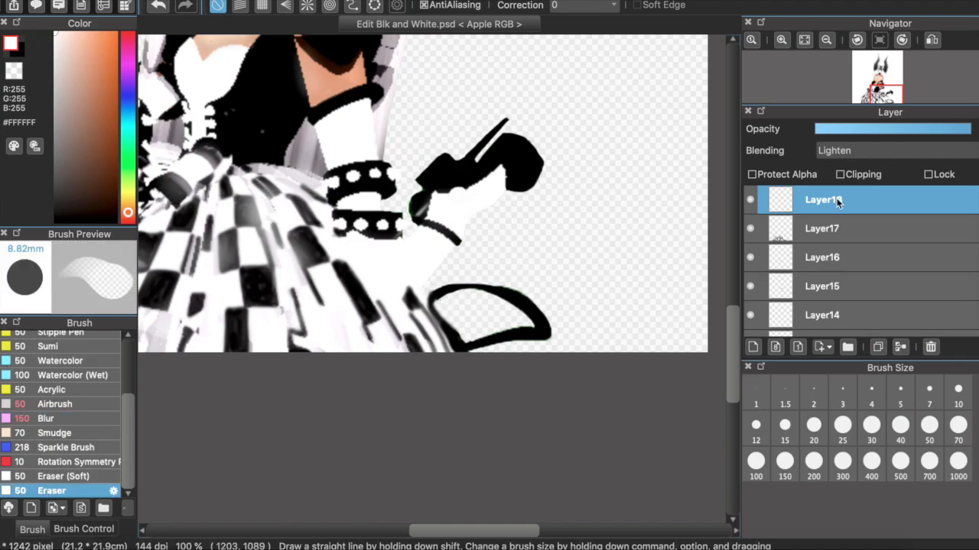
{"action": "scroll", "coordinate": [794, 221], "scroll_direction": "down", "scroll_amount": 10}
{"action": "left_click", "coordinate": [795, 321]}
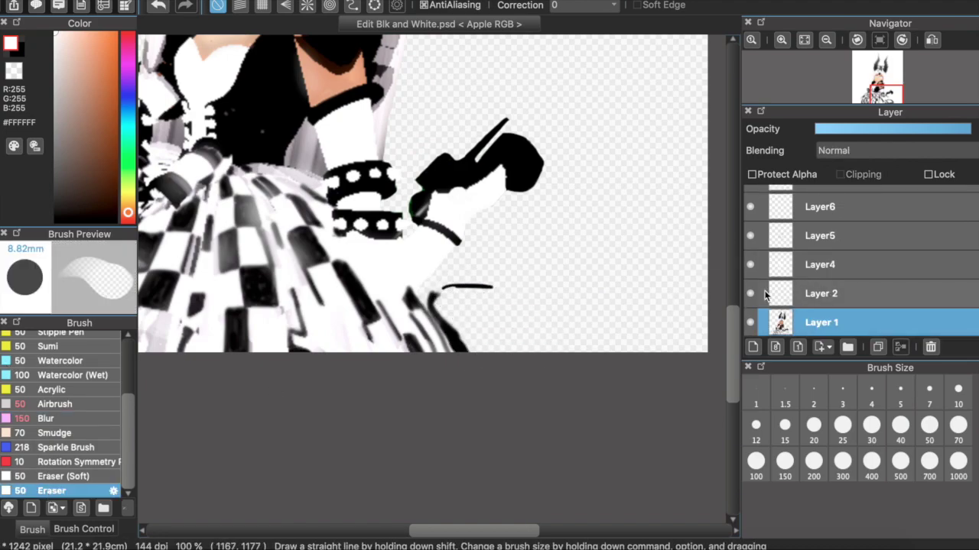
{"action": "left_click", "coordinate": [772, 293]}
{"action": "scroll", "coordinate": [858, 251], "scroll_direction": "up", "scroll_amount": 10}
{"action": "left_click", "coordinate": [823, 228]}
{"action": "left_click_drag", "start_coordinate": [437, 296], "coordinate": [474, 354]}
{"action": "left_click", "coordinate": [798, 206]}
{"action": "scroll", "coordinate": [432, 366], "scroll_direction": "down", "scroll_amount": 2}
{"action": "scroll", "coordinate": [433, 367], "scroll_direction": "up", "scroll_amount": 2}
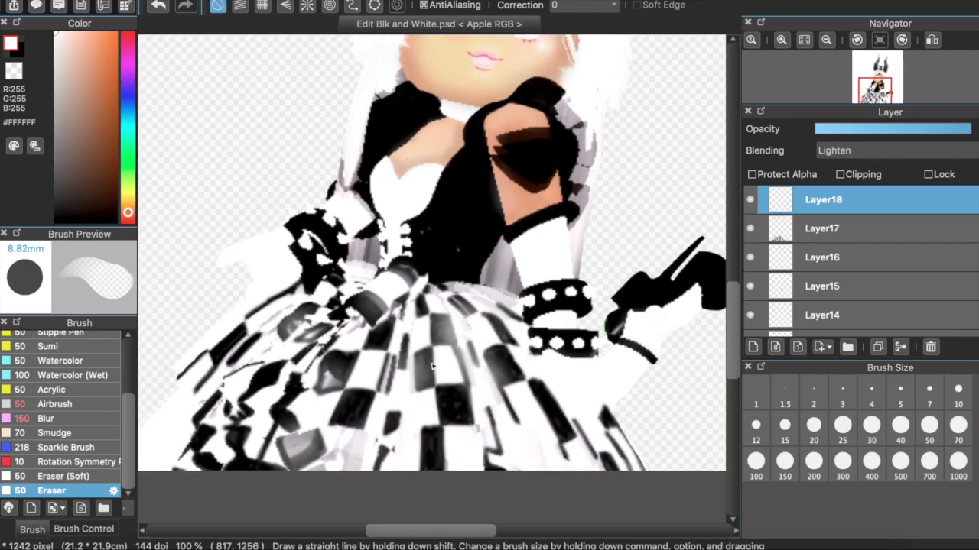
- Pick the near-black colour #030202 and add a new layer above the skirt highlights with Lighten blending
{"action": "scroll", "coordinate": [433, 367], "scroll_direction": "up", "scroll_amount": 1}
{"action": "left_click", "coordinate": [61, 220]}
{"action": "left_click", "coordinate": [182, 1]}
{"action": "left_click", "coordinate": [214, 7]}
{"action": "left_click", "coordinate": [841, 151]}
{"action": "left_click", "coordinate": [846, 232]}
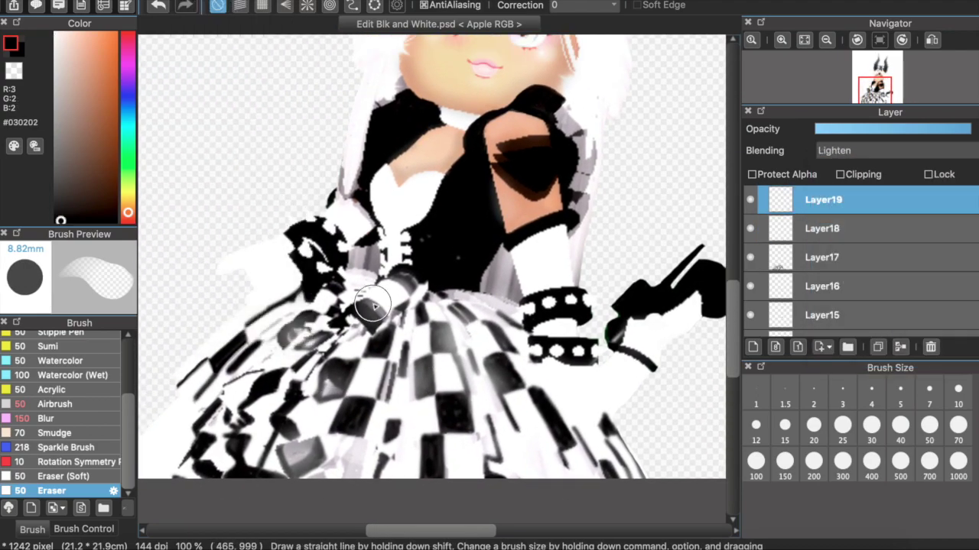
- Switch the paint colour to white #FFFFFF and try Brightness and Soft Light blending on Layer19
{"action": "left_click", "coordinate": [895, 150]}
{"action": "left_click", "coordinate": [841, 278]}
{"action": "left_click", "coordinate": [850, 151]}
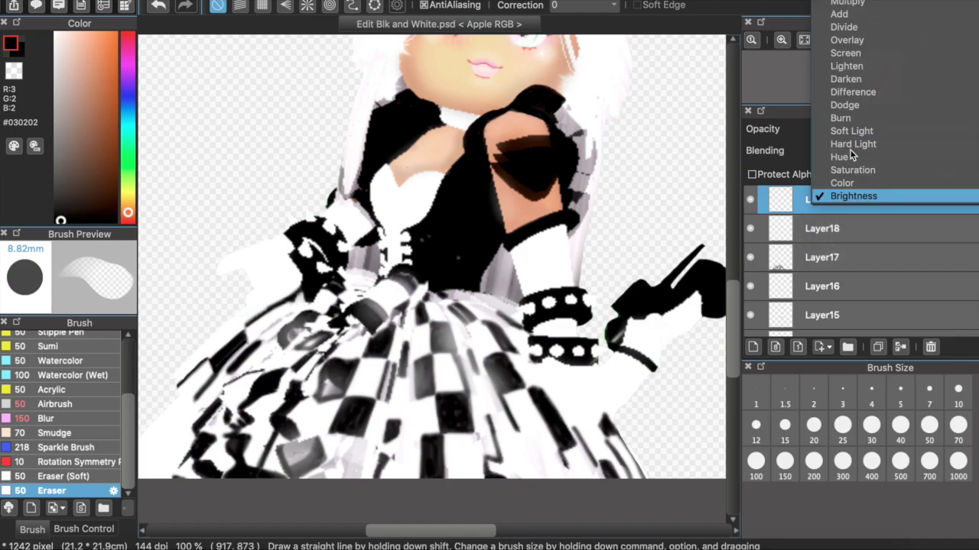
{"action": "left_click", "coordinate": [848, 132]}
{"action": "left_click", "coordinate": [895, 150]}
{"action": "left_click", "coordinate": [849, 98]}
{"action": "left_click", "coordinate": [954, 130]}
{"action": "left_click", "coordinate": [864, 150]}
{"action": "left_click", "coordinate": [849, 214]}
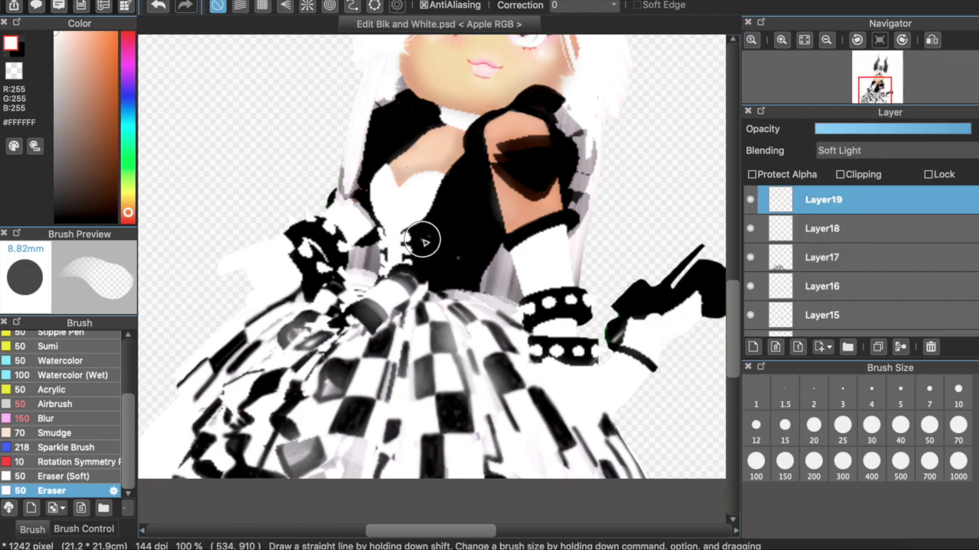
- Cycle Layer19 through further blending modes, ending on Overlay
{"action": "left_click", "coordinate": [841, 151]}
{"action": "left_click", "coordinate": [843, 88]}
{"action": "left_click", "coordinate": [839, 151]}
{"action": "left_click", "coordinate": [838, 218]}
{"action": "left_click", "coordinate": [834, 151]}
{"action": "left_click", "coordinate": [839, 74]}
{"action": "left_click", "coordinate": [838, 151]}
{"action": "left_click", "coordinate": [838, 137]}
{"action": "left_click", "coordinate": [837, 130]}
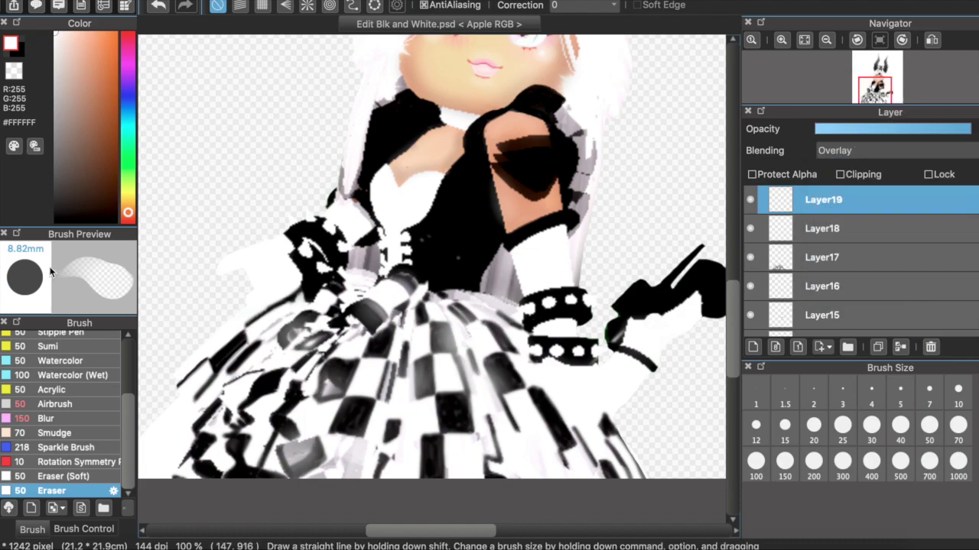
- Set Layer19 to Lighten and airbrush a white diagonal highlight at size 50 down the black bodice
{"action": "left_click", "coordinate": [64, 407]}
{"action": "left_click", "coordinate": [837, 151]}
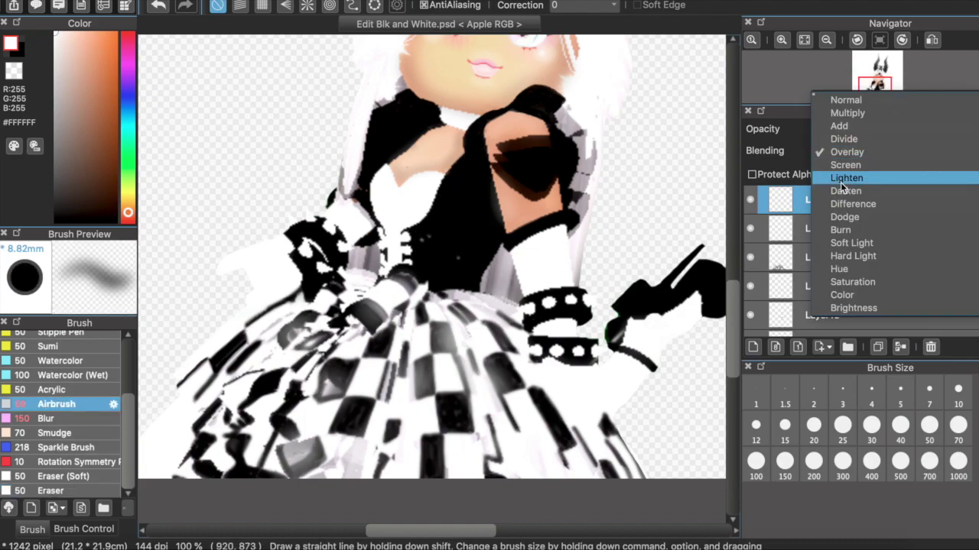
{"action": "left_click", "coordinate": [841, 178]}
{"action": "left_click", "coordinate": [841, 151]}
{"action": "left_click", "coordinate": [841, 220]}
{"action": "left_click", "coordinate": [833, 150]}
{"action": "left_click", "coordinate": [827, 151]}
{"action": "left_click", "coordinate": [827, 150]}
{"action": "left_click", "coordinate": [841, 78]}
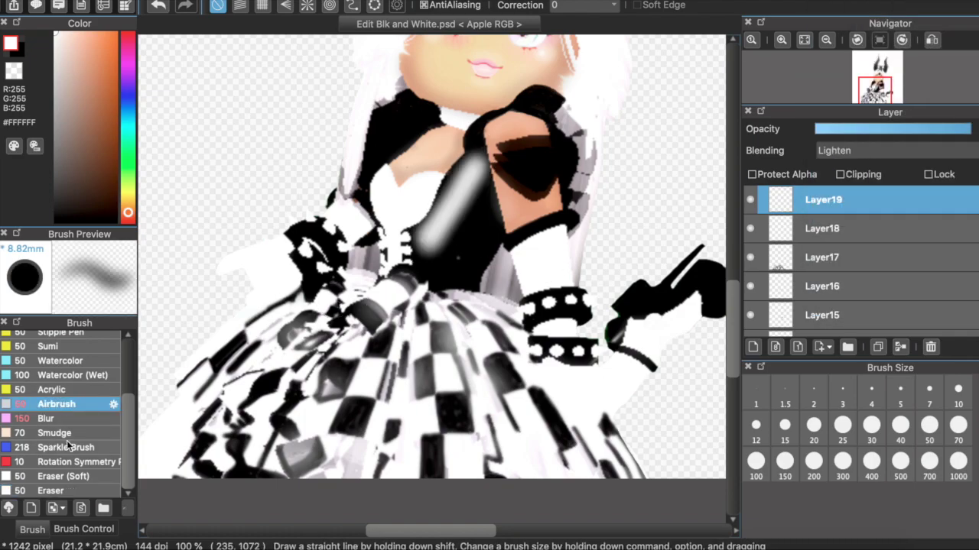
- Blur the bodice highlight at size 150 into a soft grey sheen
{"action": "left_click", "coordinate": [47, 418]}
{"action": "mouse_move", "coordinate": [415, 230]}
{"action": "left_mouse_down"}
{"action": "mouse_move", "coordinate": [463, 179]}
{"action": "mouse_move", "coordinate": [435, 284]}
{"action": "left_mouse_up"}
{"action": "key", "text": "super+minus"}
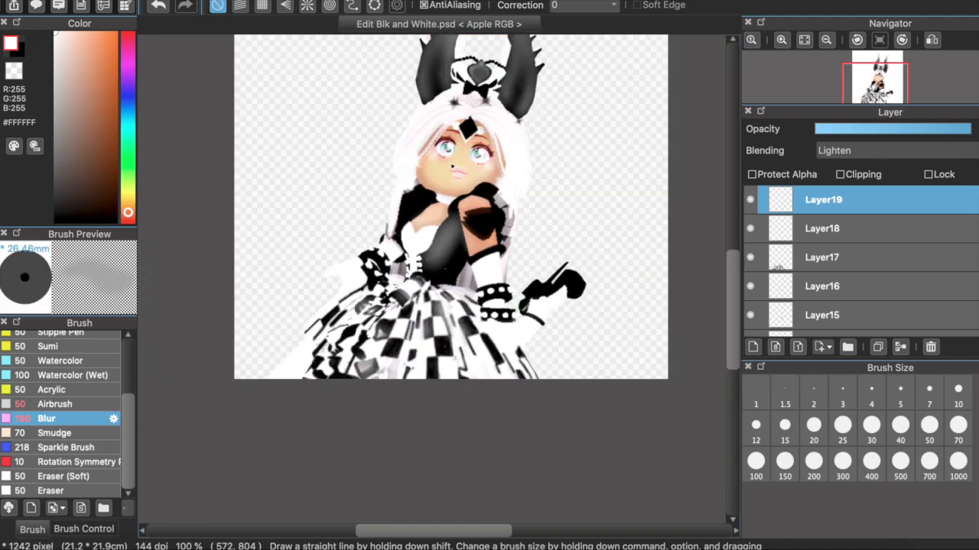
- Airbrush white highlights at size 50 on the black sleeve, glove and skirt checks, and blur them at size 150
{"action": "key", "text": "super+plus"}
{"action": "left_click", "coordinate": [57, 404]}
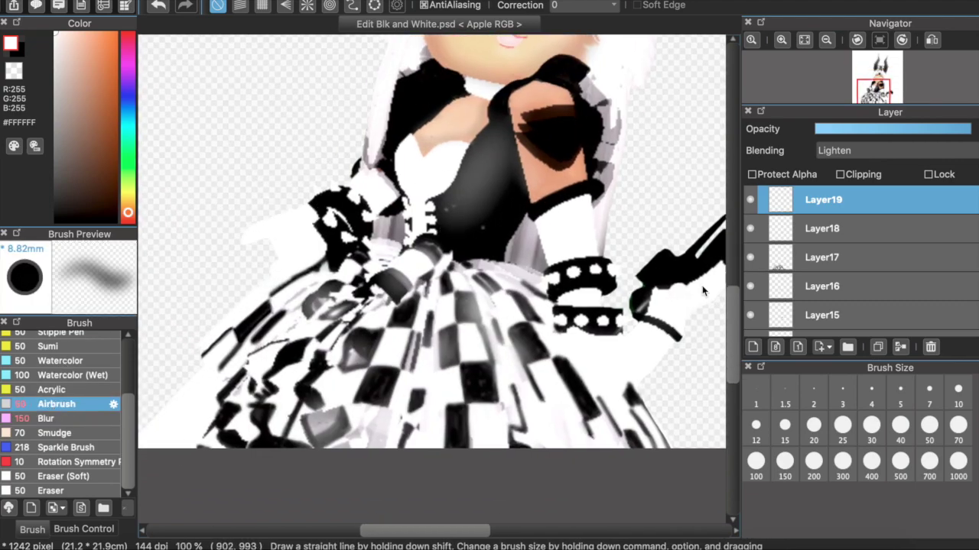
{"action": "scroll", "coordinate": [483, 309], "scroll_direction": "left", "scroll_amount": 3}
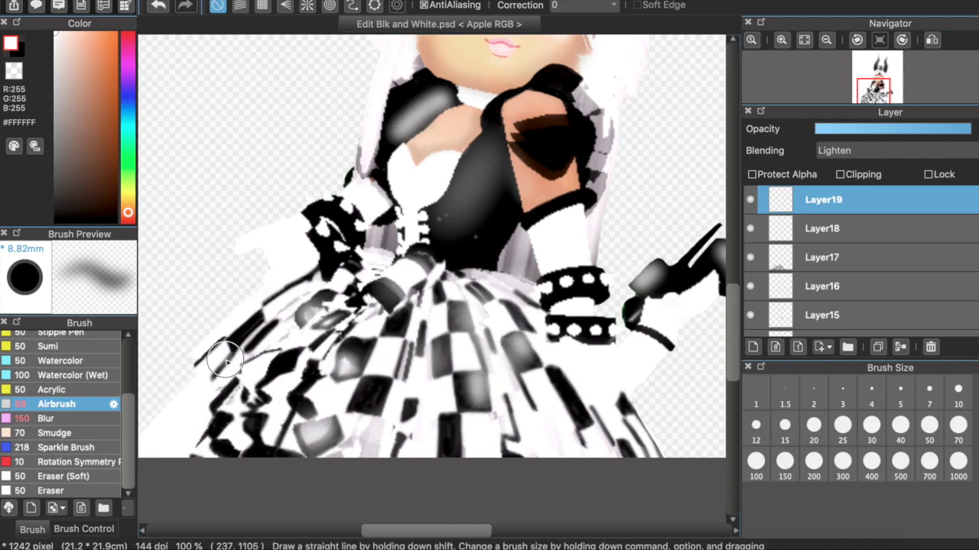
{"action": "left_click", "coordinate": [47, 418]}
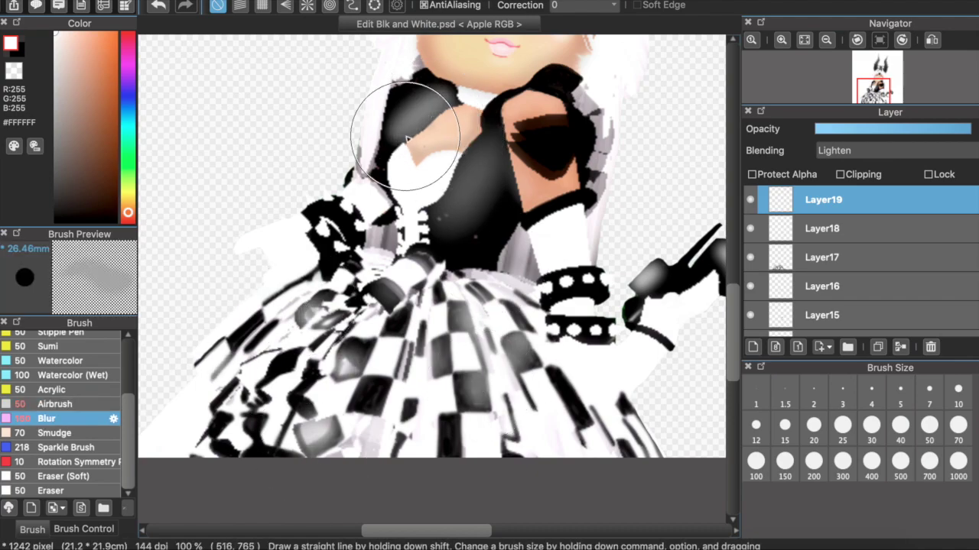
- Airbrush a white highlight on the black shoulder puff beneath the chin and blur it into a soft grey sheen
{"action": "scroll", "coordinate": [380, 169], "scroll_direction": "right", "scroll_amount": 4}
{"action": "scroll", "coordinate": [380, 170], "scroll_direction": "up", "scroll_amount": 2}
{"action": "left_click", "coordinate": [75, 390]}
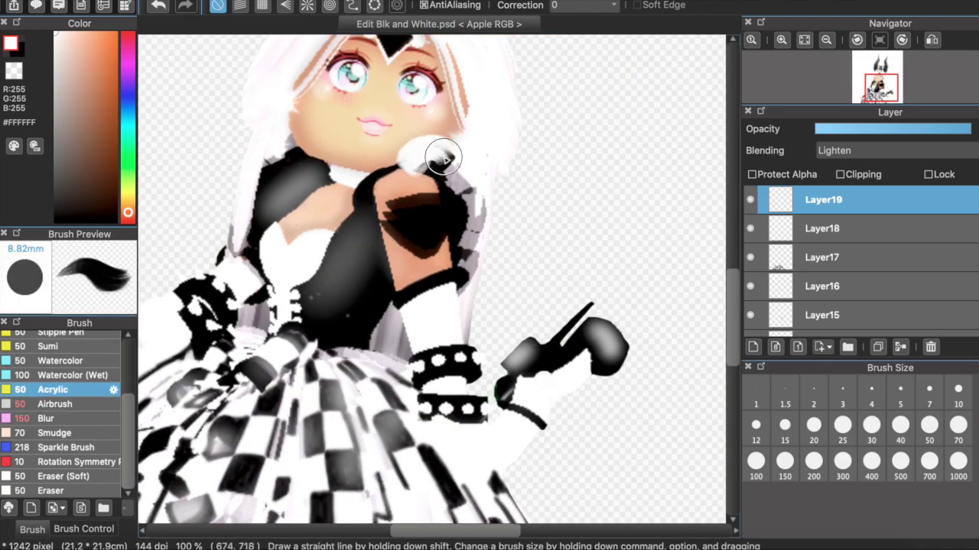
{"action": "left_click", "coordinate": [58, 402]}
{"action": "left_click", "coordinate": [47, 418]}
{"action": "left_click", "coordinate": [435, 156]}
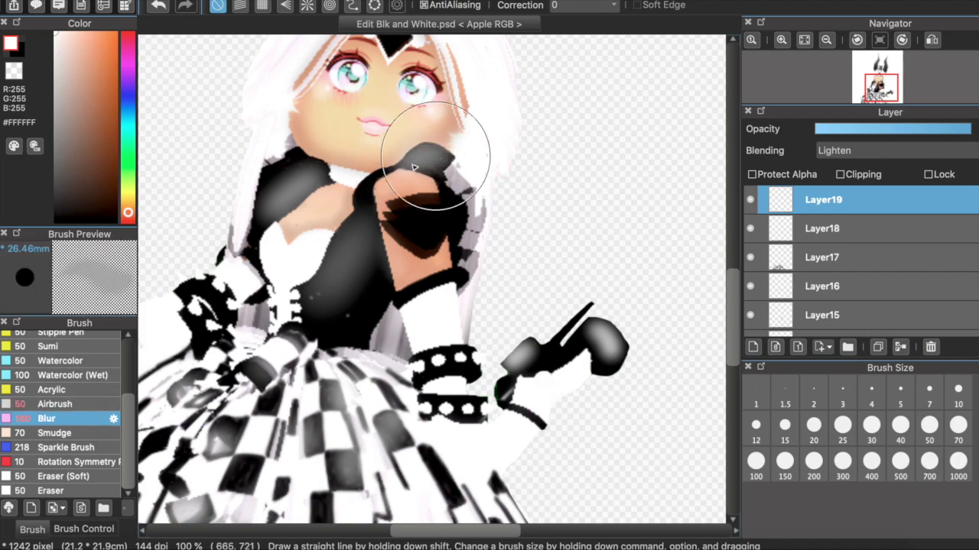
{"action": "scroll", "coordinate": [375, 315], "scroll_direction": "down", "scroll_amount": 3}
{"action": "scroll", "coordinate": [365, 372], "scroll_direction": "up", "scroll_amount": 2}
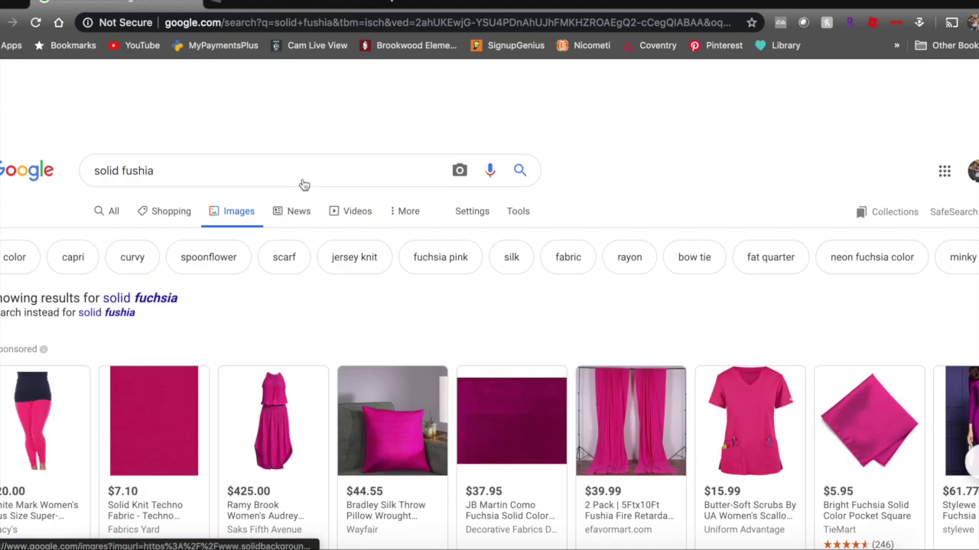
- Switch to Chrome and search Google Images for "dark anime background"
{"action": "scroll", "coordinate": [304, 185], "scroll_direction": "down", "scroll_amount": 2}
{"action": "left_click_drag", "start_coordinate": [176, 90], "coordinate": [81, 89]}
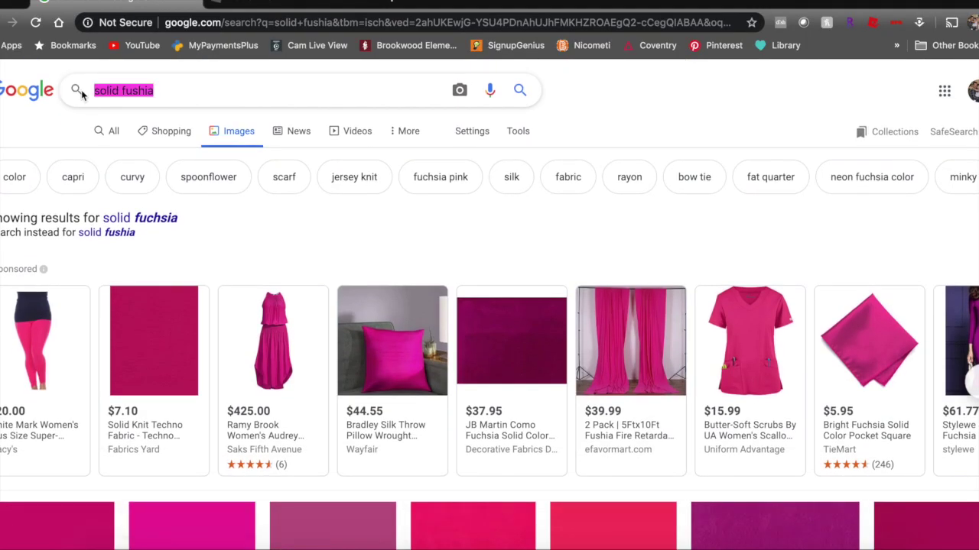
{"action": "type", "text": "dark anime background"}
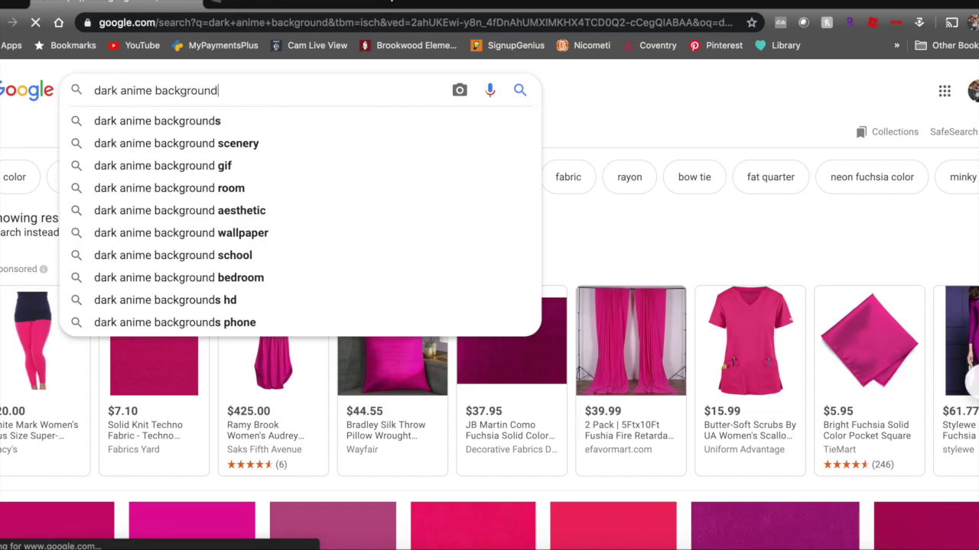
{"action": "key", "text": "Return"}
{"action": "scroll", "coordinate": [354, 269], "scroll_direction": "down", "scroll_amount": 6}
{"action": "scroll", "coordinate": [356, 271], "scroll_direction": "up", "scroll_amount": 6}
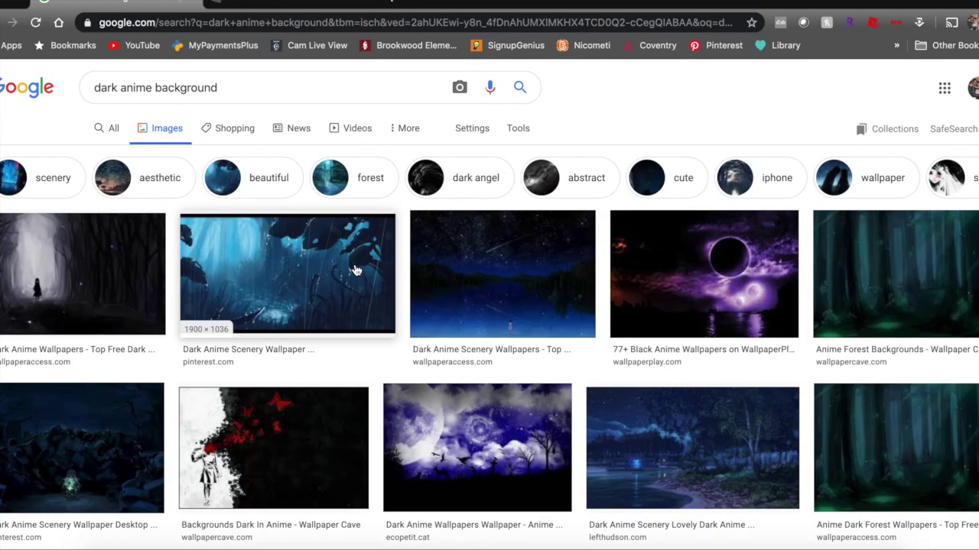
- Preview the dark green forest image and related anime forest wallpapers, closing the preview at the end
{"action": "left_click", "coordinate": [866, 279]}
{"action": "right_click", "coordinate": [698, 194]}
{"action": "left_click", "coordinate": [734, 317]}
{"action": "scroll", "coordinate": [734, 319], "scroll_direction": "down", "scroll_amount": 5}
{"action": "left_click", "coordinate": [651, 269]}
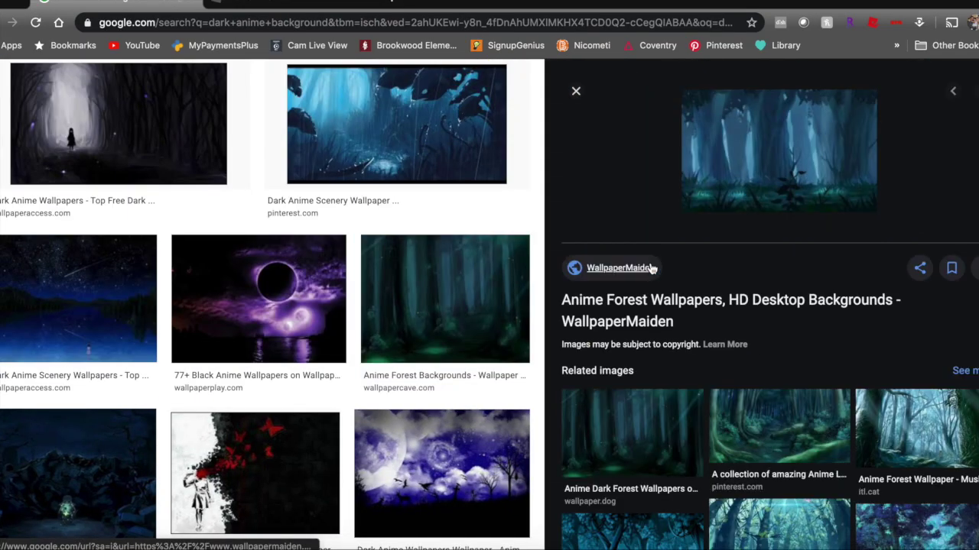
{"action": "scroll", "coordinate": [765, 221], "scroll_direction": "down", "scroll_amount": 3}
{"action": "left_click", "coordinate": [771, 208]}
{"action": "scroll", "coordinate": [769, 207], "scroll_direction": "up", "scroll_amount": 2}
{"action": "left_click", "coordinate": [576, 91]}
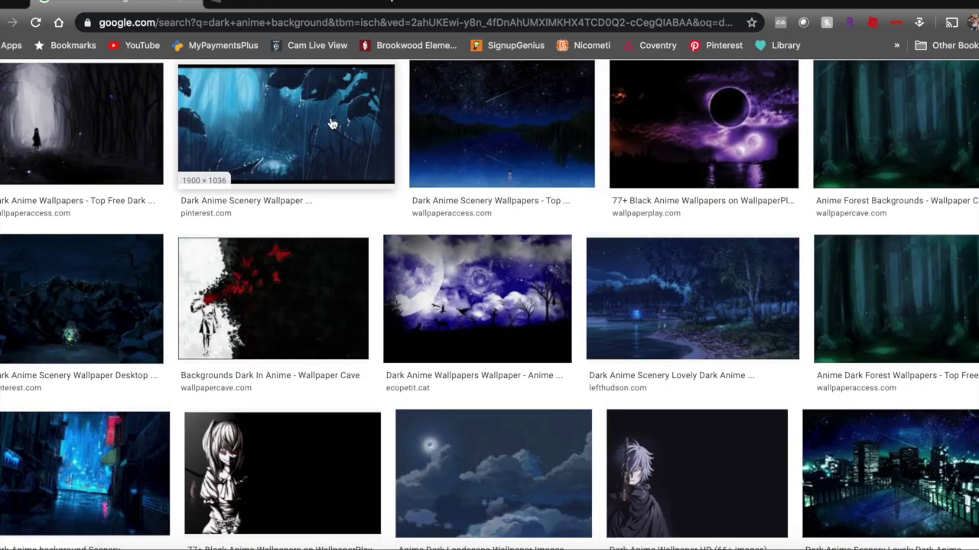
- Open the Wallpaper Cave dark green forest image from the results and copy it
{"action": "left_click", "coordinate": [880, 109]}
{"action": "right_click", "coordinate": [697, 256]}
{"action": "left_click", "coordinate": [726, 376]}
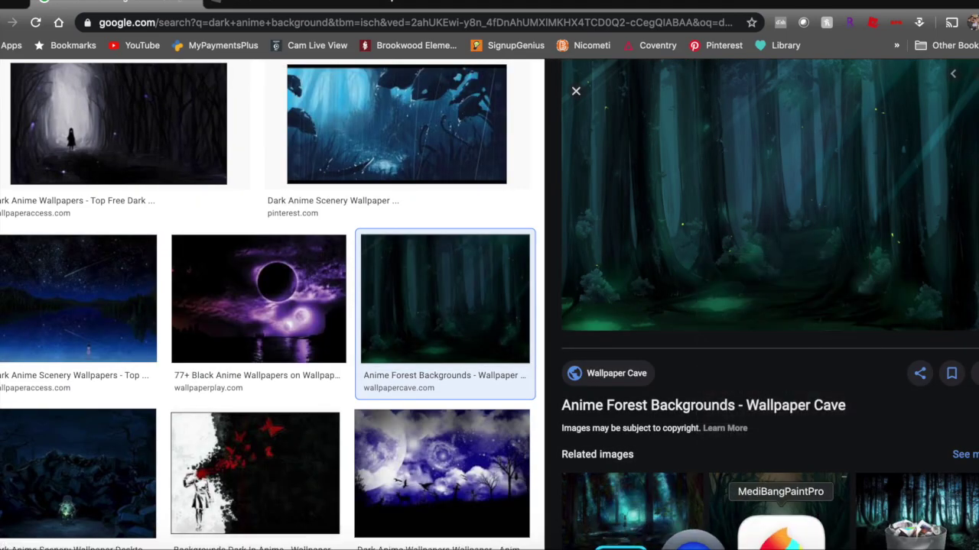
- Save the painting in MediBang Paint Pro, and close and reopen Edit Blk and White.psd in Photoshop
{"action": "left_click", "coordinate": [788, 535]}
{"action": "left_click", "coordinate": [191, 0]}
{"action": "left_click", "coordinate": [191, 1]}
{"action": "left_click", "coordinate": [146, 111]}
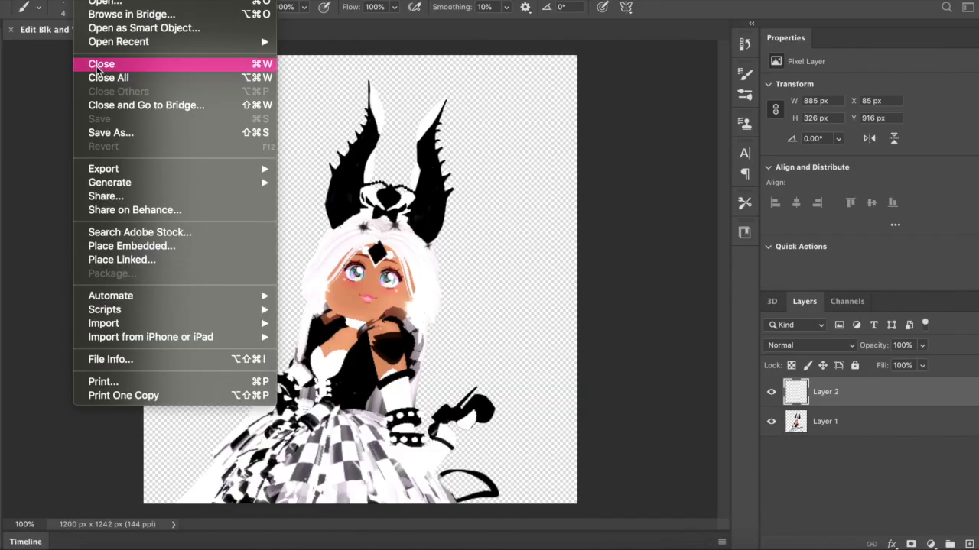
{"action": "left_click", "coordinate": [97, 66]}
{"action": "left_click", "coordinate": [14, 306]}
{"action": "left_click", "coordinate": [745, 351]}
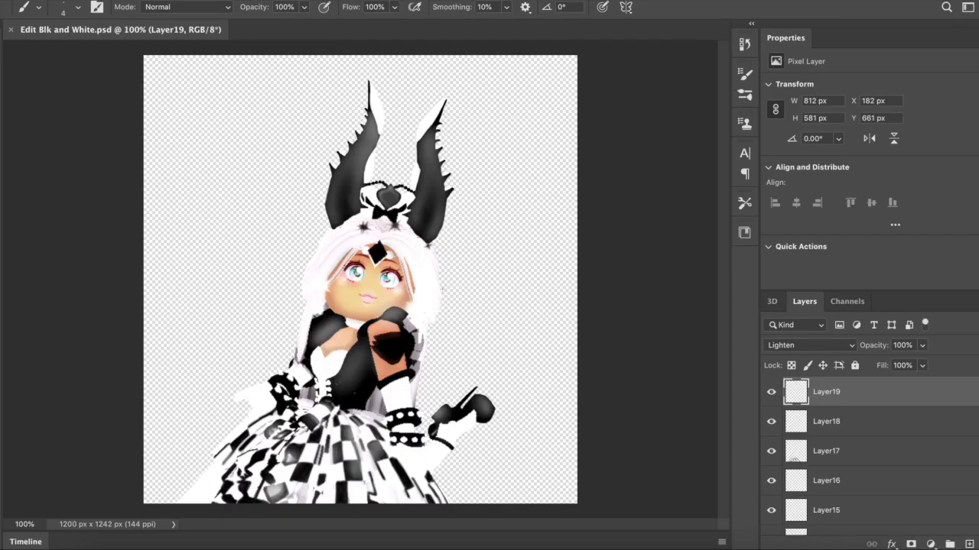
- Paste the green forest image into a new layer and move it to the bottom of the layer stack
{"action": "left_click", "coordinate": [191, 0]}
{"action": "mouse_move", "coordinate": [201, 0]}
{"action": "left_click", "coordinate": [390, 0]}
{"action": "left_click", "coordinate": [623, 236]}
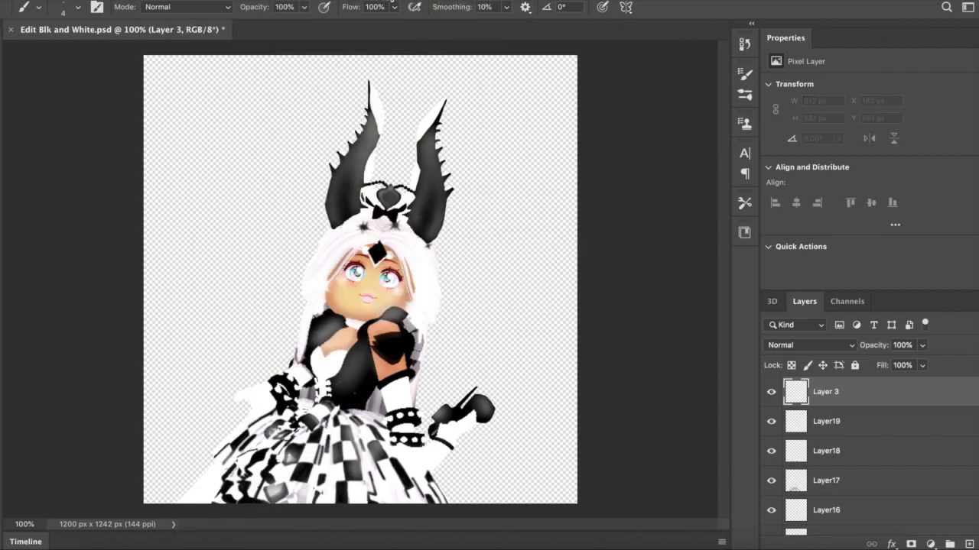
{"action": "key", "text": "super+v"}
{"action": "left_click_drag", "start_coordinate": [845, 392], "coordinate": [822, 533]}
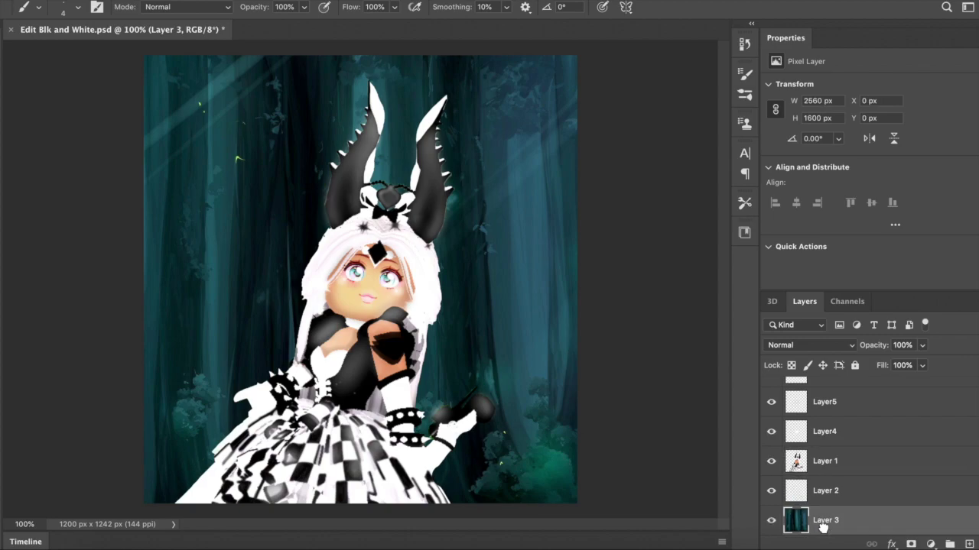
- Move Layer 2 above Layer 1 and check the lower layers' visibility and the forest layer's opacity and fill
{"action": "left_click", "coordinate": [820, 504]}
{"action": "left_click", "coordinate": [771, 490]}
{"action": "left_click", "coordinate": [771, 490]}
{"action": "left_click", "coordinate": [770, 520]}
{"action": "left_click", "coordinate": [770, 520]}
{"action": "mouse_move", "coordinate": [921, 364]}
{"action": "left_mouse_down"}
{"action": "mouse_move", "coordinate": [896, 366]}
{"action": "mouse_move", "coordinate": [937, 364]}
{"action": "left_mouse_up"}
{"action": "left_click", "coordinate": [851, 521]}
{"action": "left_click", "coordinate": [922, 346]}
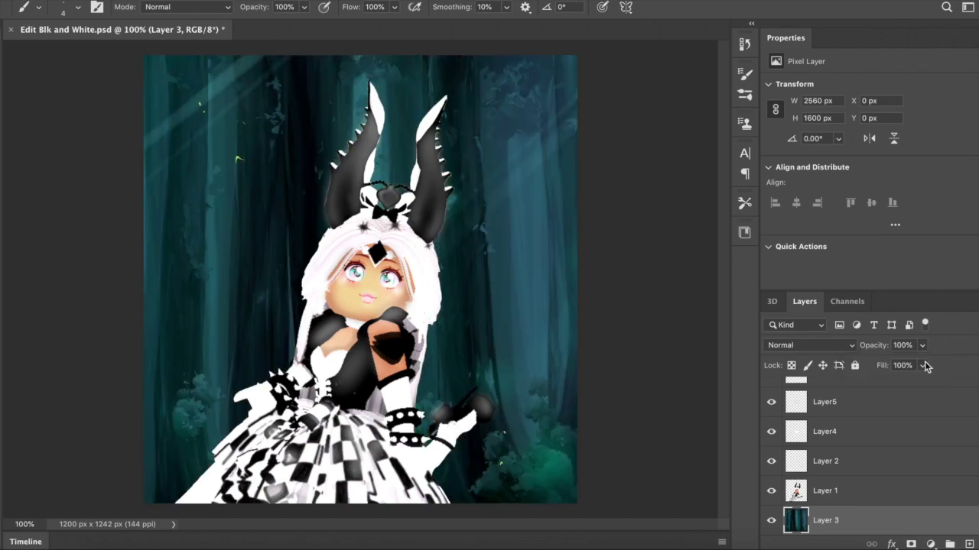
- Switch to Chrome, browse the related forest images and copy the blue anime forest from WallpaperMaiden
{"action": "left_click", "coordinate": [560, 547]}
{"action": "scroll", "coordinate": [721, 260], "scroll_direction": "down", "scroll_amount": 3}
{"action": "scroll", "coordinate": [721, 260], "scroll_direction": "up", "scroll_amount": 3}
{"action": "scroll", "coordinate": [721, 260], "scroll_direction": "down", "scroll_amount": 4}
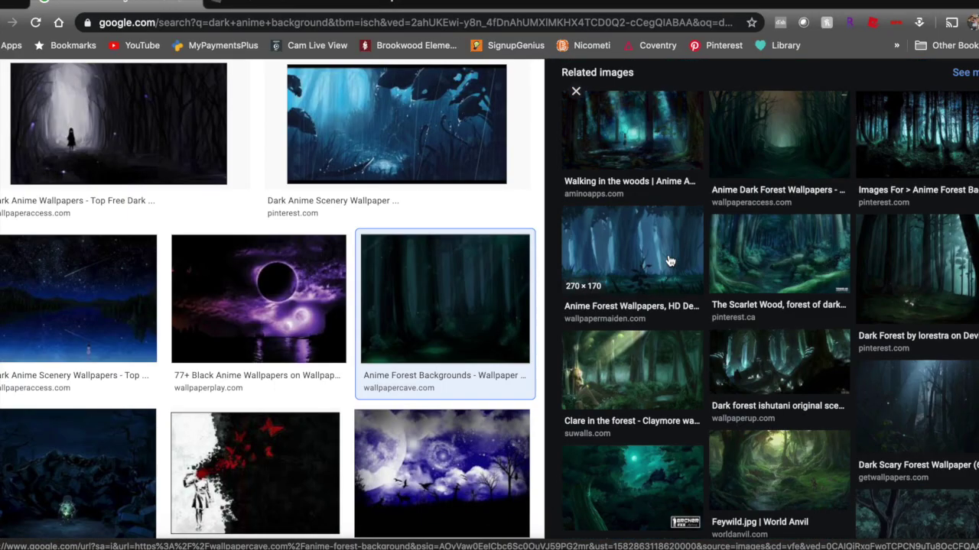
{"action": "left_click", "coordinate": [670, 261]}
{"action": "right_click", "coordinate": [768, 105]}
{"action": "left_click", "coordinate": [795, 227]}
- In Photoshop, delete the green forest layer and paste the blue forest image into a new layer
{"action": "left_click", "coordinate": [696, 530]}
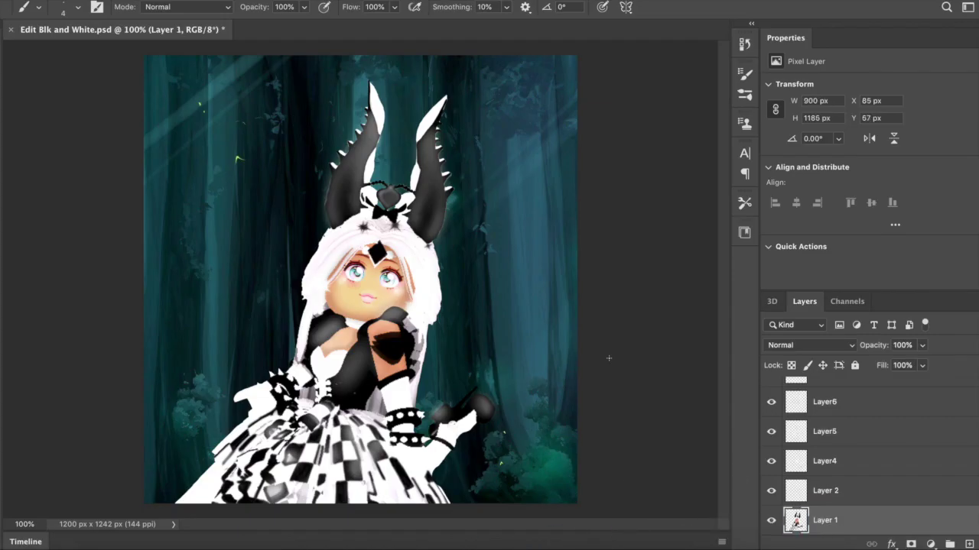
{"action": "key", "text": "BackSpace"}
{"action": "left_click", "coordinate": [151, 0]}
{"action": "mouse_move", "coordinate": [188, 0]}
{"action": "left_click", "coordinate": [376, 2]}
{"action": "left_click", "coordinate": [617, 237]}
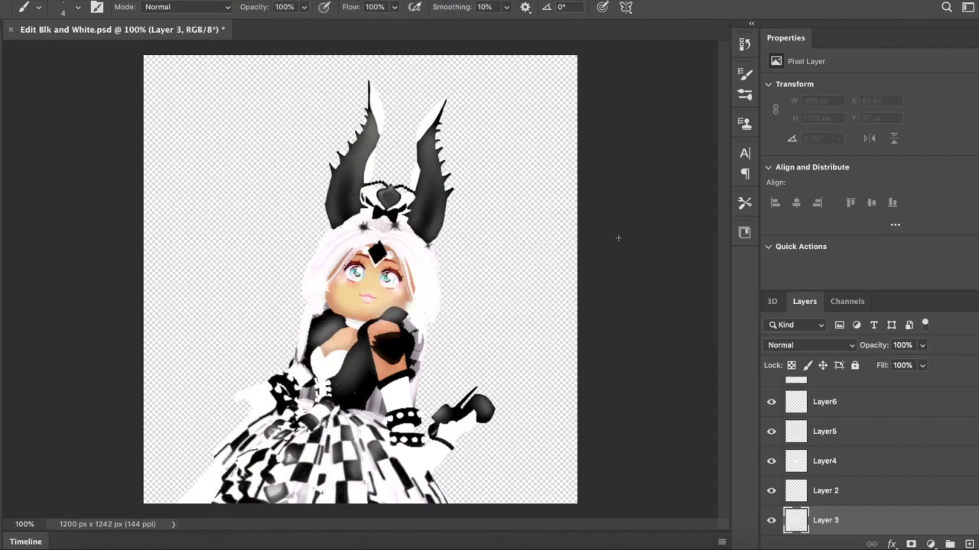
{"action": "key", "text": "super+v"}
- Scale the blue forest image to cover the whole canvas and move its layer beneath Layer 1
{"action": "key", "text": "v"}
{"action": "left_click_drag", "start_coordinate": [312, 250], "coordinate": [133, 138]}
{"action": "left_click_drag", "start_coordinate": [408, 223], "coordinate": [583, 223]}
{"action": "left_click_drag", "start_coordinate": [358, 365], "coordinate": [358, 518]}
{"action": "left_click_drag", "start_coordinate": [358, 82], "coordinate": [358, 47]}
{"action": "key", "text": "Return"}
{"action": "scroll", "coordinate": [813, 496], "scroll_direction": "down", "scroll_amount": 2}
{"action": "left_click_drag", "start_coordinate": [812, 497], "coordinate": [814, 534]}
{"action": "left_click", "coordinate": [709, 345]}
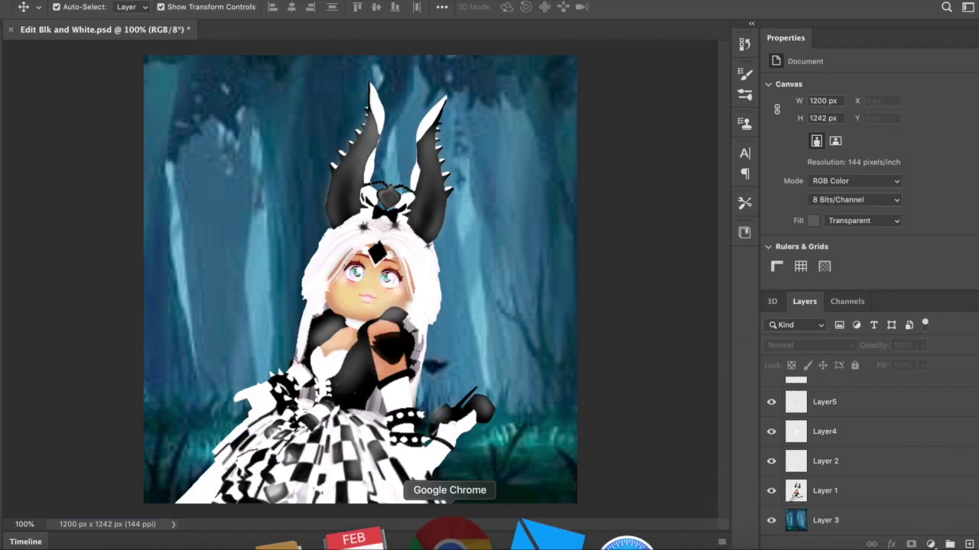
- Switch to Chrome and examine moonlit night sky images among the results and related images
{"action": "left_click", "coordinate": [451, 541]}
{"action": "scroll", "coordinate": [357, 334], "scroll_direction": "down", "scroll_amount": 5}
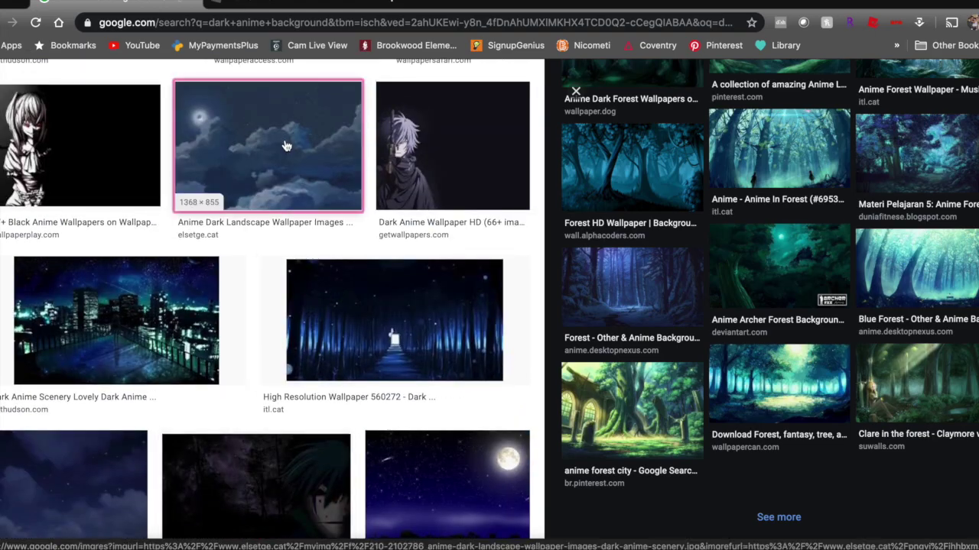
{"action": "left_click", "coordinate": [287, 145]}
{"action": "scroll", "coordinate": [778, 274], "scroll_direction": "down", "scroll_amount": 3}
{"action": "left_click", "coordinate": [778, 273]}
{"action": "scroll", "coordinate": [686, 393], "scroll_direction": "down", "scroll_amount": 3}
{"action": "left_click", "coordinate": [902, 234]}
{"action": "scroll", "coordinate": [712, 385], "scroll_direction": "down", "scroll_amount": 3}
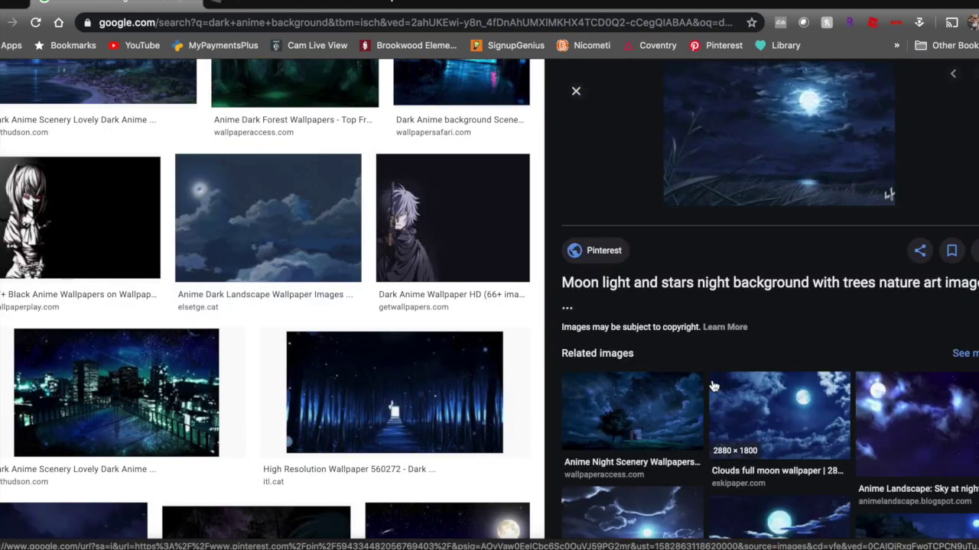
- Copy the "Clouds full moon wallpaper" image, paste it into Photoshop behind the character and delete the blue forest layer
{"action": "left_click", "coordinate": [809, 420]}
{"action": "right_click", "coordinate": [743, 262]}
{"action": "left_click", "coordinate": [777, 381]}
{"action": "left_click", "coordinate": [700, 537]}
{"action": "left_click", "coordinate": [822, 523]}
{"action": "key", "text": "super+v"}
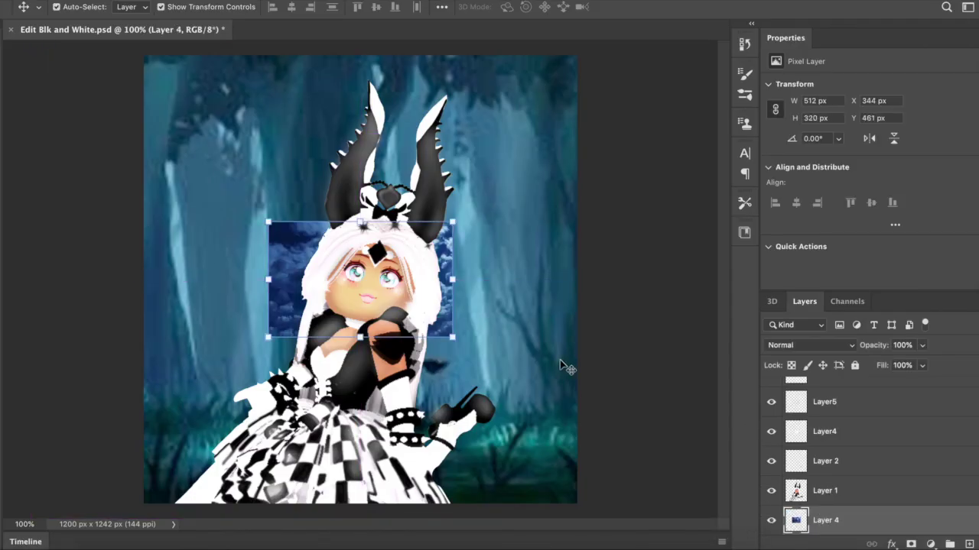
{"action": "left_click", "coordinate": [495, 208]}
{"action": "key", "text": "Delete"}
- Enlarge the moon sky to about 2014 × 1390 px so it covers the canvas, with the moon beside the right horn
{"action": "left_click_drag", "start_coordinate": [268, 222], "coordinate": [145, 110]}
{"action": "left_click_drag", "start_coordinate": [453, 235], "coordinate": [587, 235]}
{"action": "left_click_drag", "start_coordinate": [357, 90], "coordinate": [357, 49]}
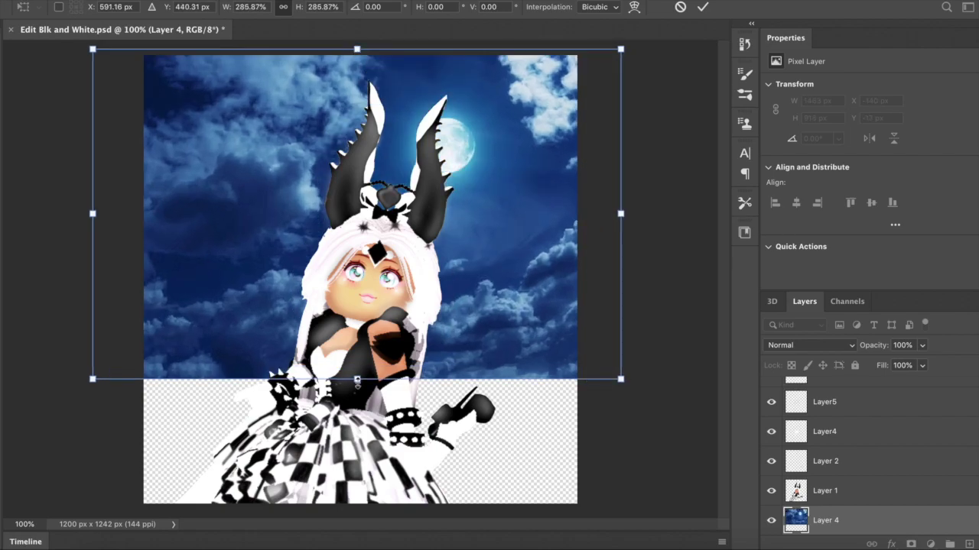
{"action": "left_click_drag", "start_coordinate": [358, 379], "coordinate": [357, 504]}
{"action": "left_click_drag", "start_coordinate": [235, 291], "coordinate": [270, 253]}
{"action": "left_click_drag", "start_coordinate": [392, 464], "coordinate": [392, 511]}
{"action": "key", "text": "Return"}
- Switch to Chrome, search Google Images for "particle overlay" and copy a black image with white particles
{"action": "left_click", "coordinate": [471, 537]}
{"action": "scroll", "coordinate": [309, 221], "scroll_direction": "up", "scroll_amount": 10}
{"action": "triple_click", "coordinate": [153, 90]}
{"action": "type", "text": "particle overlay"}
{"action": "key", "text": "Return"}
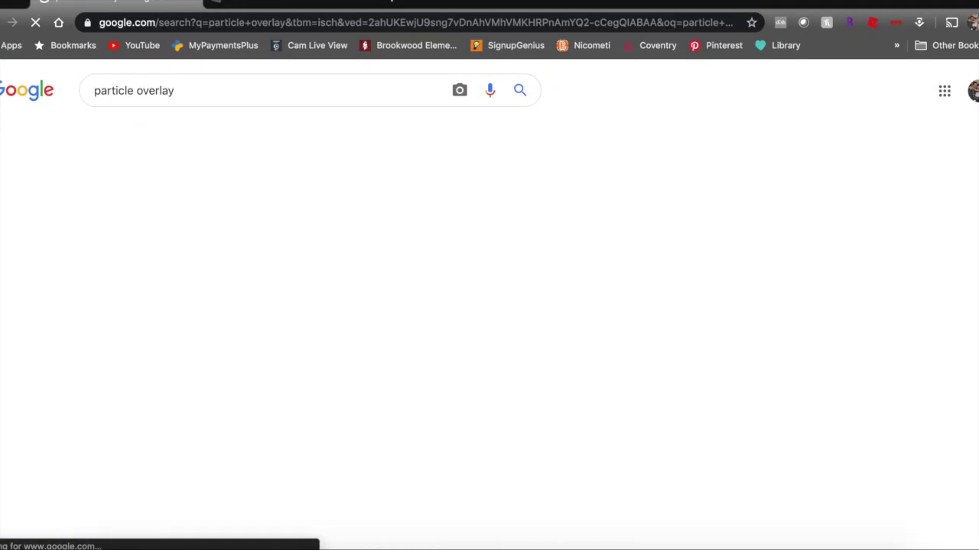
{"action": "scroll", "coordinate": [413, 296], "scroll_direction": "down", "scroll_amount": 5}
{"action": "left_click", "coordinate": [497, 329]}
{"action": "right_click", "coordinate": [784, 186]}
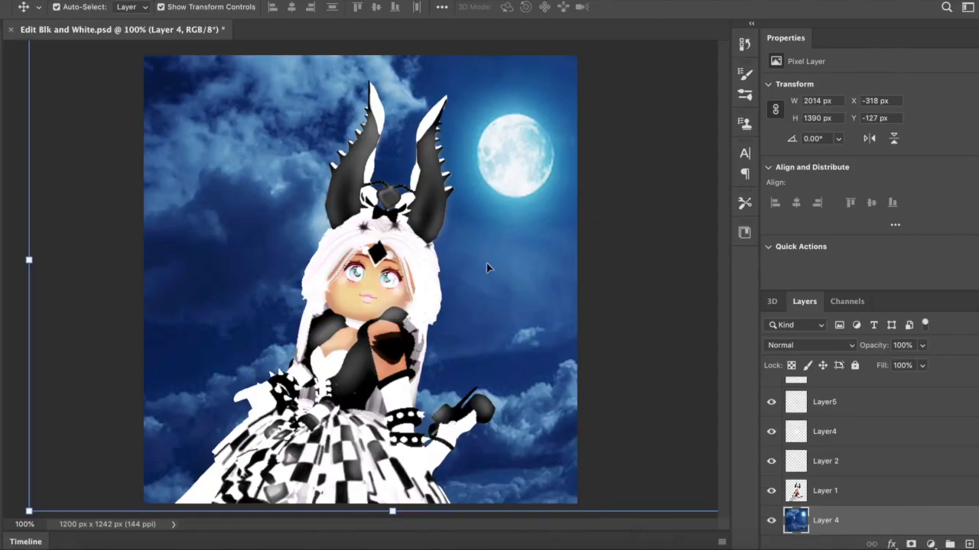
- Create a new layer named "particle" above the moon sky in Photoshop and paste the particle image into it
{"action": "left_click", "coordinate": [191, 0]}
{"action": "left_click", "coordinate": [382, 0]}
{"action": "type", "text": "particle"}
{"action": "key", "text": "Return"}
{"action": "key", "text": "super+v"}
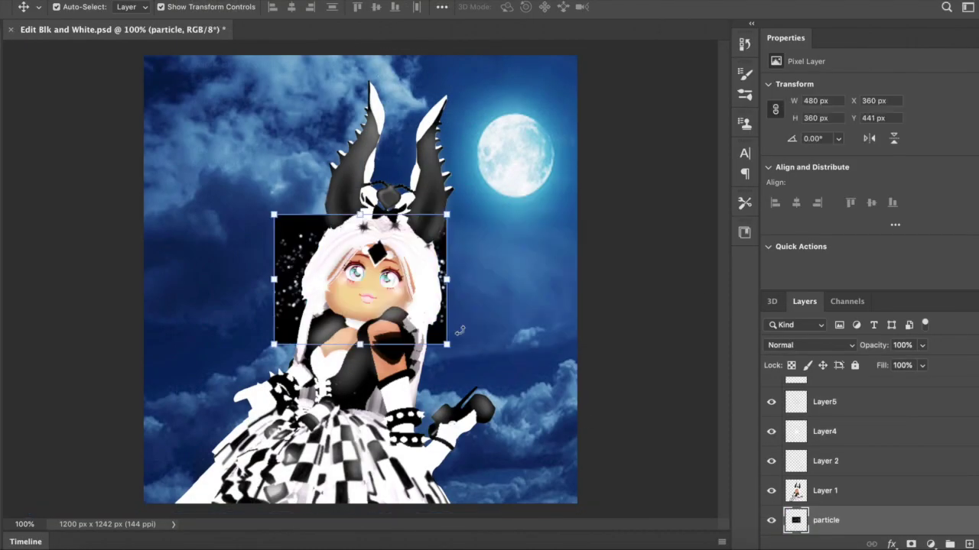
- Enlarge the particle image to cover the whole canvas and set its blending mode to Screen
{"action": "left_click_drag", "start_coordinate": [274, 215], "coordinate": [158, 113]}
{"action": "left_click_drag", "start_coordinate": [446, 233], "coordinate": [590, 230]}
{"action": "left_click_drag", "start_coordinate": [367, 123], "coordinate": [364, 55]}
{"action": "left_click_drag", "start_coordinate": [364, 344], "coordinate": [363, 511]}
{"action": "left_click", "coordinate": [809, 345]}
{"action": "left_click", "coordinate": [792, 450]}
{"action": "left_click_drag", "start_coordinate": [533, 260], "coordinate": [530, 195]}
{"action": "left_click_drag", "start_coordinate": [360, 447], "coordinate": [362, 549]}
{"action": "left_click_drag", "start_coordinate": [472, 320], "coordinate": [470, 306]}
{"action": "left_click", "coordinate": [698, 291]}
{"action": "left_click", "coordinate": [698, 291]}
- Add a new top layer and draw a white rectangle about 1154 × 1201 px, leaving a narrow margin around the canvas
{"action": "left_click", "coordinate": [191, 0]}
{"action": "mouse_move", "coordinate": [229, 0]}
{"action": "left_click", "coordinate": [397, 0]}
{"action": "left_click", "coordinate": [623, 236]}
{"action": "key", "text": "u"}
{"action": "left_click_drag", "start_coordinate": [152, 64], "coordinate": [568, 497]}
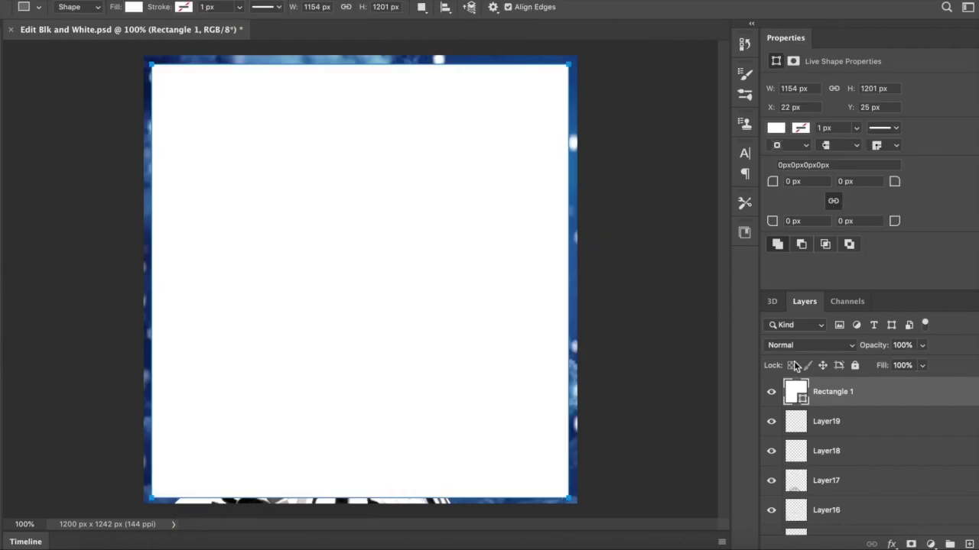
- Change the rectangle's fill to black and move its layer between Layer 1 and the particle layer
{"action": "double_click", "coordinate": [795, 392]}
{"action": "left_click", "coordinate": [736, 390]}
{"action": "left_click", "coordinate": [902, 203]}
{"action": "left_click_drag", "start_coordinate": [832, 393], "coordinate": [825, 457]}
{"action": "left_click", "coordinate": [922, 366]}
{"action": "mouse_move", "coordinate": [926, 385]}
{"action": "left_mouse_down"}
{"action": "mouse_move", "coordinate": [906, 384]}
{"action": "mouse_move", "coordinate": [927, 385]}
{"action": "left_mouse_up"}
{"action": "right_click", "coordinate": [801, 467]}
{"action": "left_click", "coordinate": [845, 480]}
{"action": "mouse_move", "coordinate": [786, 159]}
{"action": "left_mouse_down"}
{"action": "mouse_move", "coordinate": [750, 159]}
{"action": "mouse_move", "coordinate": [788, 159]}
{"action": "left_mouse_up"}
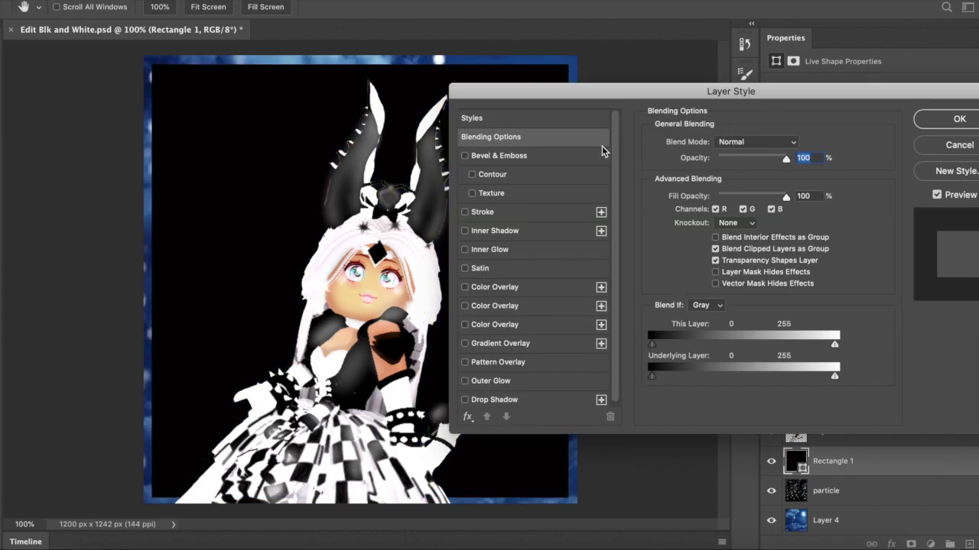
{"action": "left_click", "coordinate": [494, 214]}
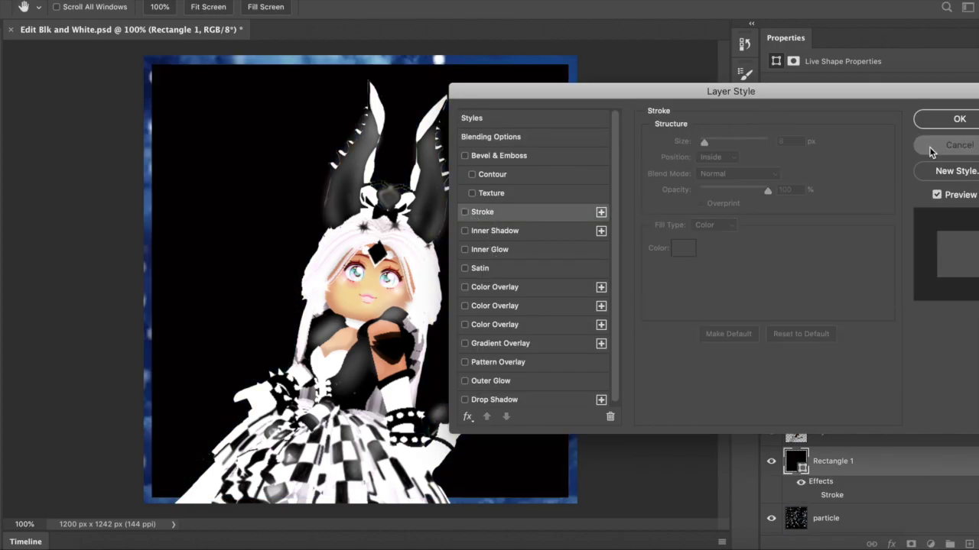
{"action": "left_click", "coordinate": [936, 146]}
- Set the black rectangle's blending mode to Overlay and deselect its layer
{"action": "mouse_move", "coordinate": [837, 461]}
{"action": "left_mouse_down"}
{"action": "mouse_move", "coordinate": [835, 433]}
{"action": "mouse_move", "coordinate": [837, 521]}
{"action": "mouse_move", "coordinate": [839, 419]}
{"action": "mouse_move", "coordinate": [840, 475]}
{"action": "left_mouse_up"}
{"action": "left_click", "coordinate": [922, 346]}
{"action": "mouse_move", "coordinate": [922, 363]}
{"action": "left_mouse_down"}
{"action": "mouse_move", "coordinate": [867, 365]}
{"action": "mouse_move", "coordinate": [923, 365]}
{"action": "left_mouse_up"}
{"action": "left_click", "coordinate": [845, 347]}
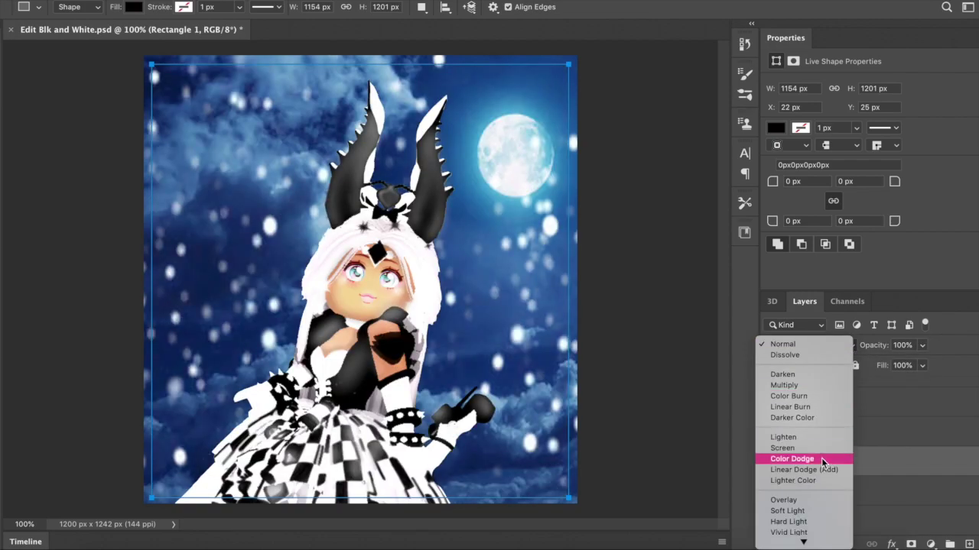
{"action": "left_click", "coordinate": [816, 501]}
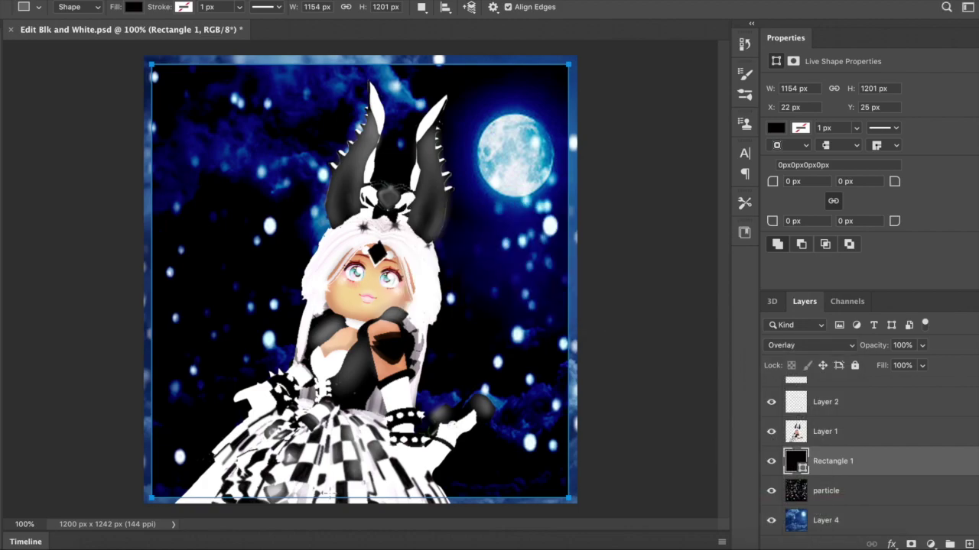
{"action": "left_click", "coordinate": [673, 275]}
{"action": "left_click", "coordinate": [448, 291]}
{"action": "left_click", "coordinate": [2, 44]}
{"action": "left_click", "coordinate": [615, 222]}
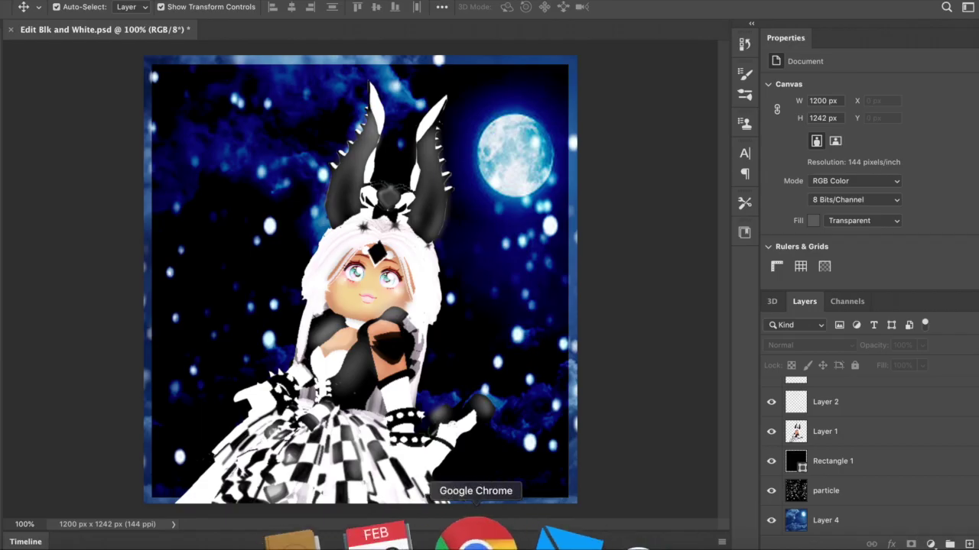
- Switch to Chrome and search Google Images for "rays of ight"
{"action": "left_click", "coordinate": [468, 538]}
{"action": "type", "text": "rays of ight"}
{"action": "key", "text": "Return"}
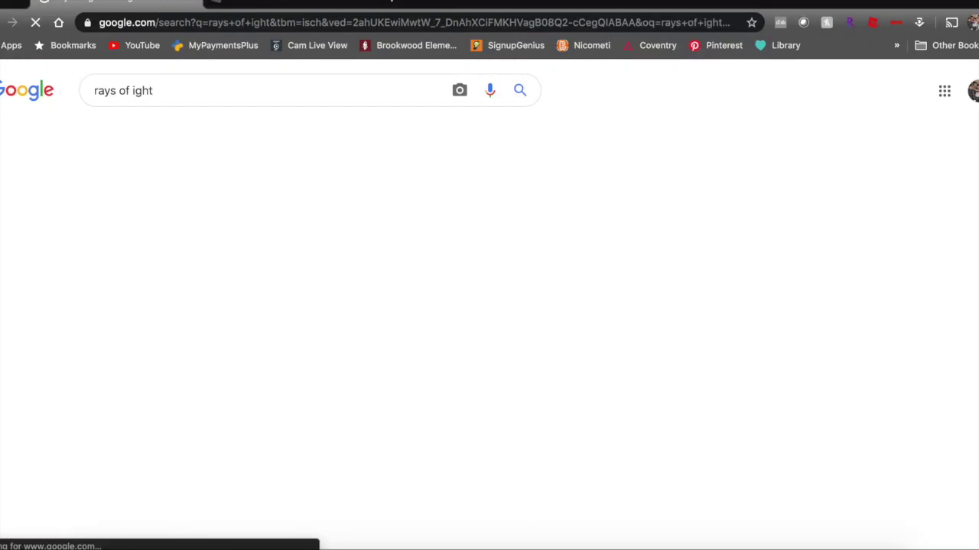
- Copy the aqua light-rays-with-stars image from the search results, switch to Photoshop and paste it onto a new layer
{"action": "scroll", "coordinate": [271, 222], "scroll_direction": "down", "scroll_amount": 2}
{"action": "left_click", "coordinate": [272, 222]}
{"action": "right_click", "coordinate": [736, 233]}
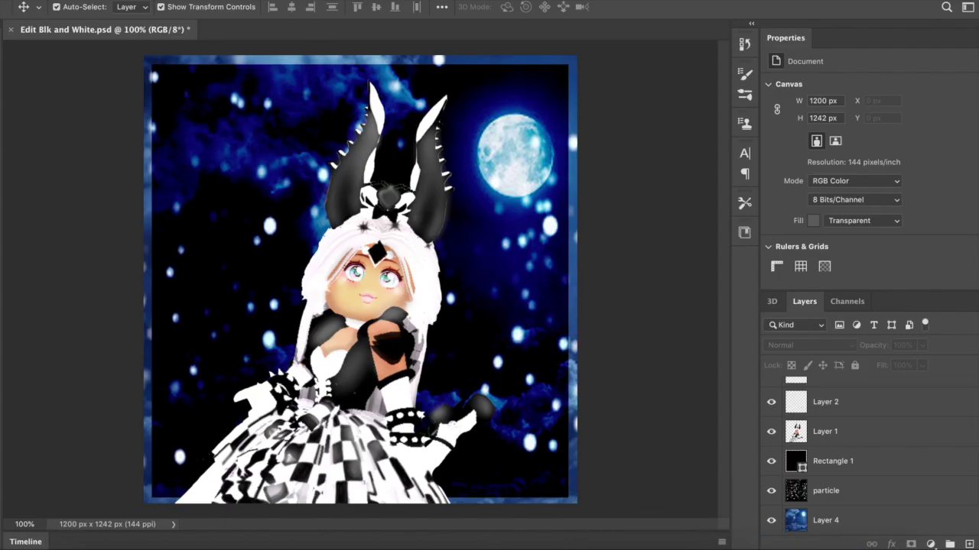
{"action": "left_click", "coordinate": [200, 0]}
{"action": "left_click", "coordinate": [398, 1]}
{"action": "left_click", "coordinate": [612, 236]}
{"action": "key", "text": "super+v"}
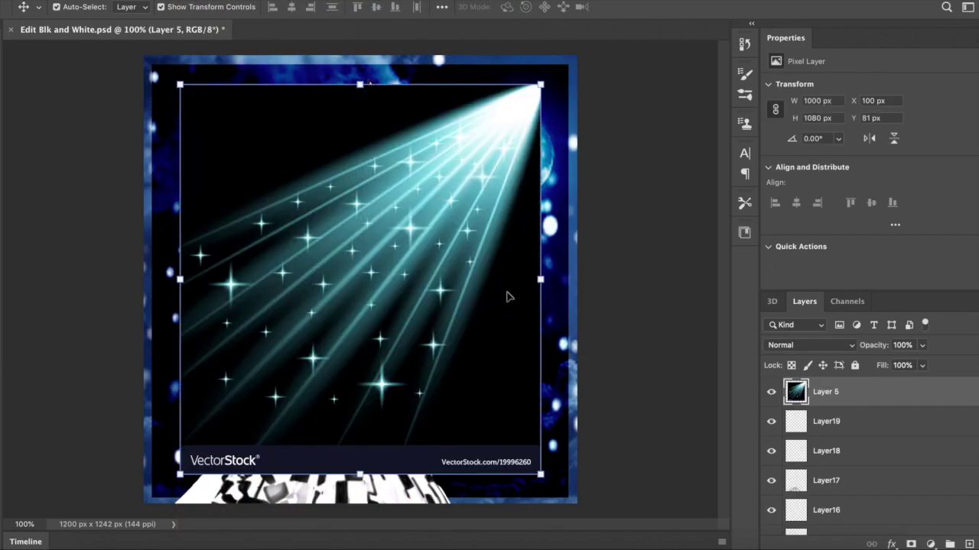
- Enlarge the pasted rays to about 1255 × 1355 px so they cover the canvas, and set the blending mode to Screen
{"action": "left_click_drag", "start_coordinate": [178, 473], "coordinate": [123, 532]}
{"action": "left_click_drag", "start_coordinate": [539, 85], "coordinate": [578, 44]}
{"action": "left_click", "coordinate": [828, 344]}
{"action": "left_click", "coordinate": [809, 451]}
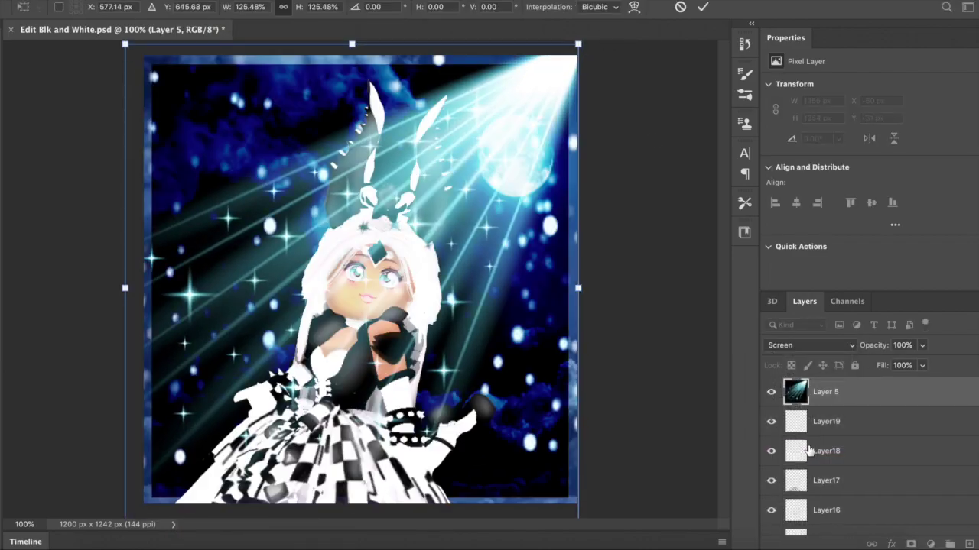
- Move the star rays layer down the stack, between Layer 1 and Rectangle 1
{"action": "left_click", "coordinate": [922, 345]}
{"action": "mouse_move", "coordinate": [922, 363]}
{"action": "left_mouse_down"}
{"action": "mouse_move", "coordinate": [891, 367]}
{"action": "mouse_move", "coordinate": [922, 365]}
{"action": "left_mouse_up"}
{"action": "left_click_drag", "start_coordinate": [846, 390], "coordinate": [845, 458]}
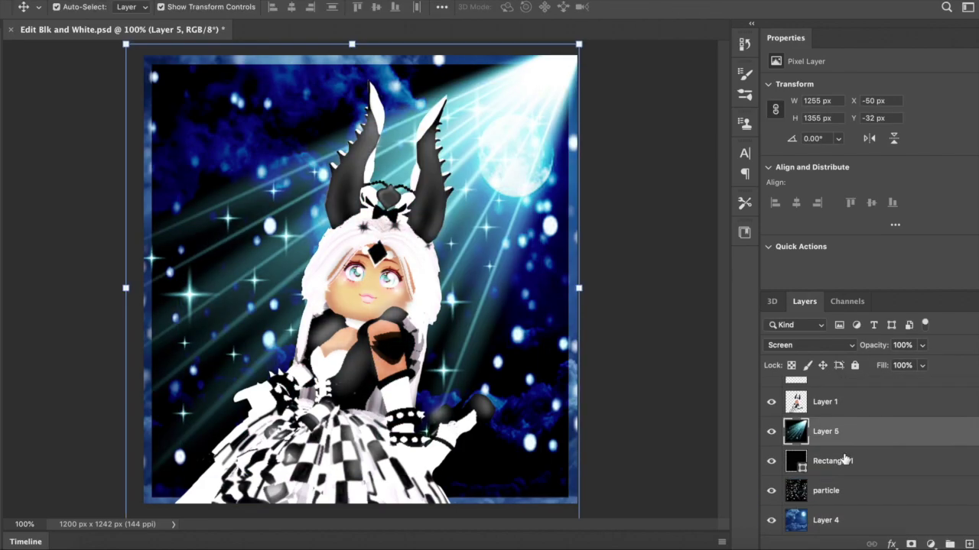
{"action": "left_click", "coordinate": [197, 0]}
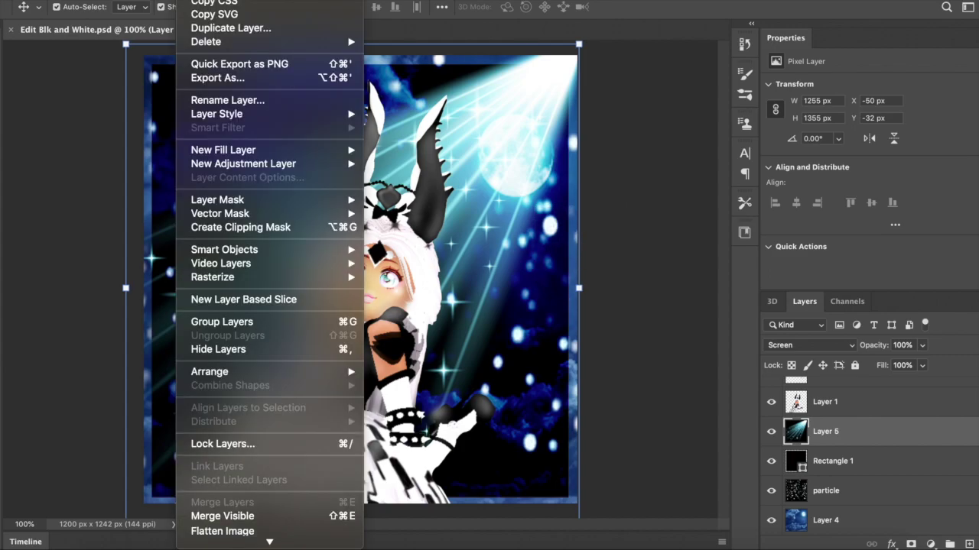
{"action": "mouse_move", "coordinate": [151, 0]}
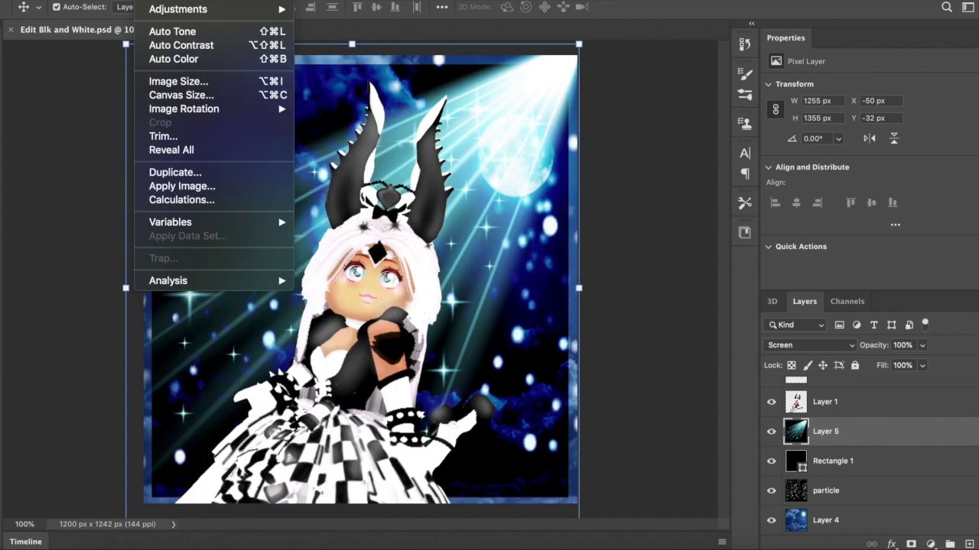
{"action": "mouse_move", "coordinate": [115, 1]}
{"action": "left_click", "coordinate": [43, 155]}
{"action": "left_click_drag", "start_coordinate": [100, 237], "coordinate": [436, 218]}
{"action": "left_click", "coordinate": [609, 310]}
{"action": "left_click", "coordinate": [808, 439]}
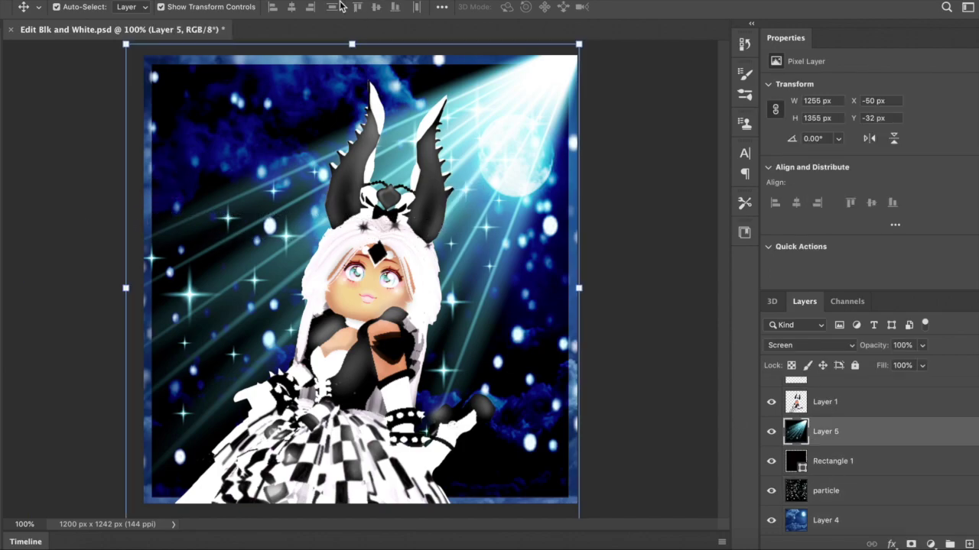
{"action": "left_click", "coordinate": [260, 0]}
{"action": "mouse_move", "coordinate": [191, 0]}
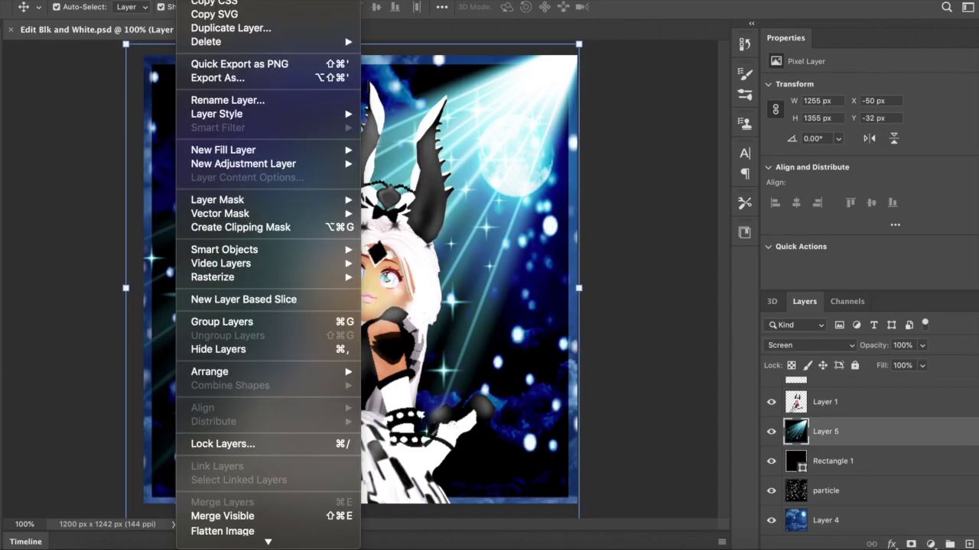
{"action": "mouse_move", "coordinate": [153, 0]}
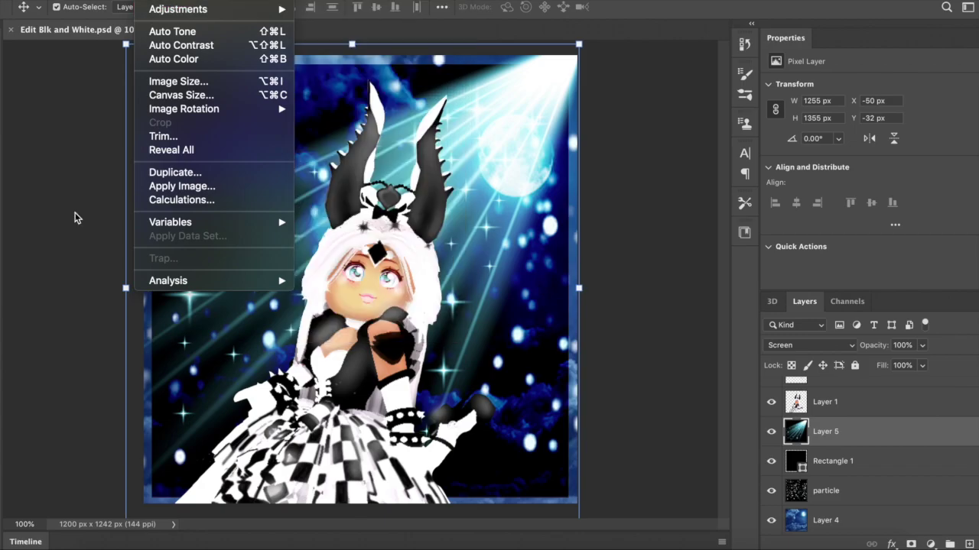
- Copy the thumbnail of the aqua rays-from-above image in Chrome and paste it onto a new layer in Photoshop
{"action": "left_click", "coordinate": [508, 528]}
{"action": "right_click", "coordinate": [521, 180]}
{"action": "left_click", "coordinate": [548, 304]}
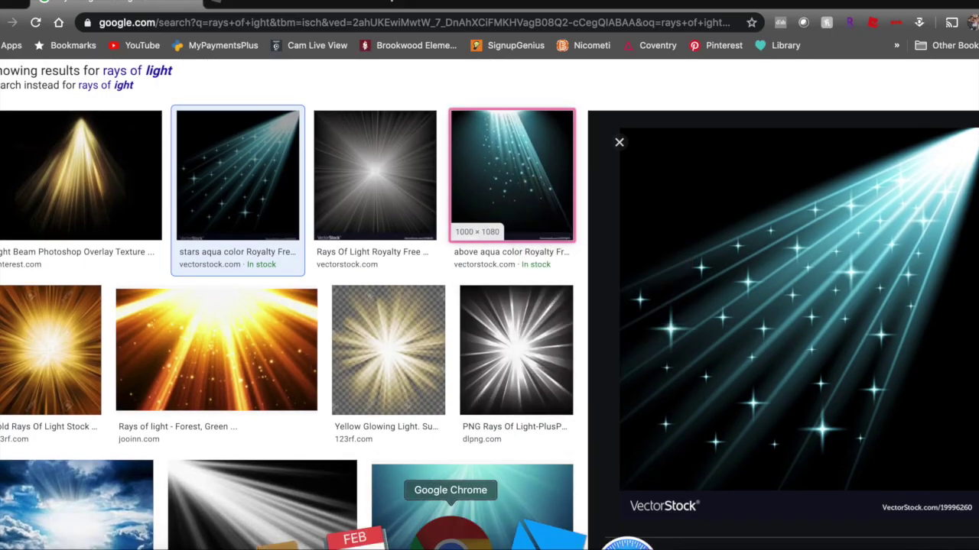
{"action": "left_click", "coordinate": [689, 537]}
{"action": "left_click", "coordinate": [222, 0]}
{"action": "mouse_move", "coordinate": [197, 0]}
{"action": "left_click", "coordinate": [397, 0]}
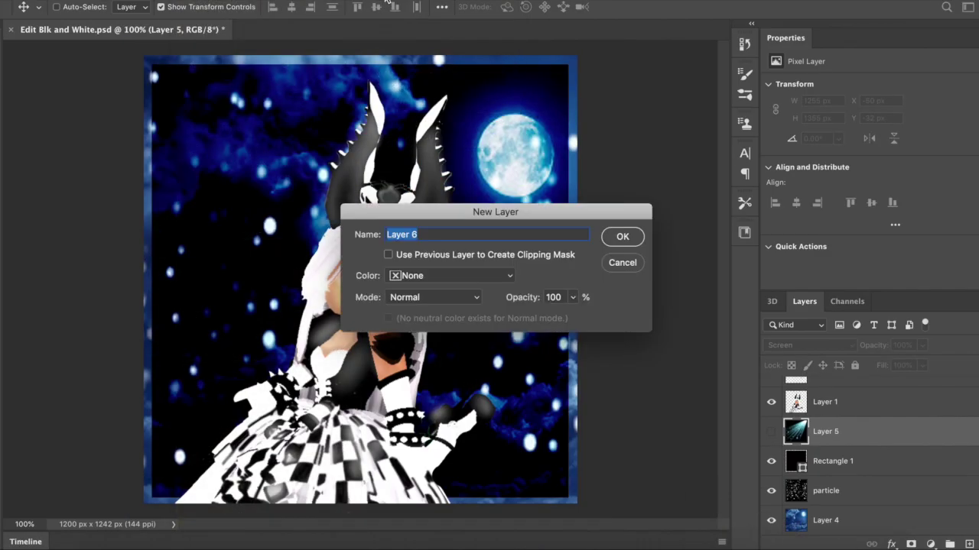
{"action": "key", "text": "Return"}
{"action": "key", "text": "super+v"}
- Try enlarging the small pasted rays image to about 564% and shifting it to cover the canvas
{"action": "left_click_drag", "start_coordinate": [321, 237], "coordinate": [163, 130]}
{"action": "left_click_drag", "start_coordinate": [399, 321], "coordinate": [593, 534]}
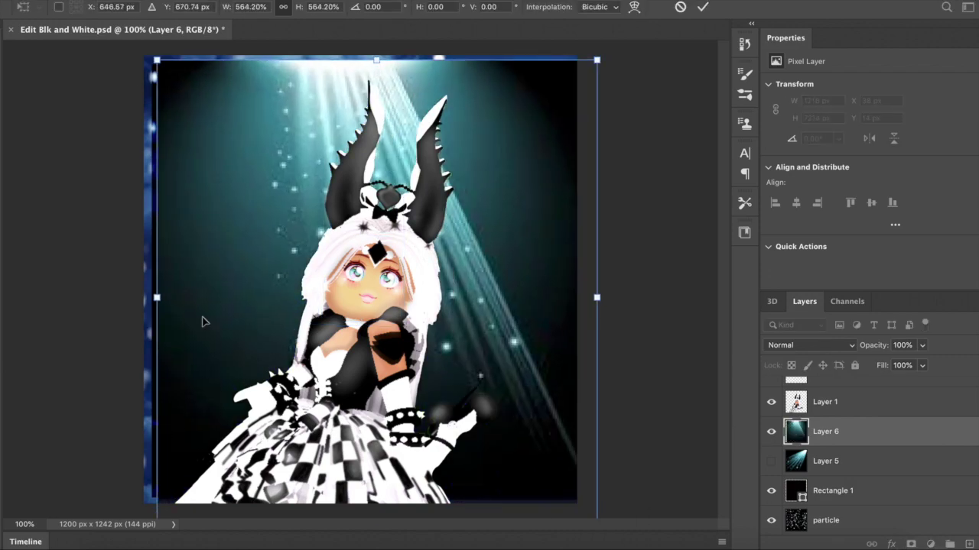
{"action": "left_click_drag", "start_coordinate": [236, 258], "coordinate": [214, 260]}
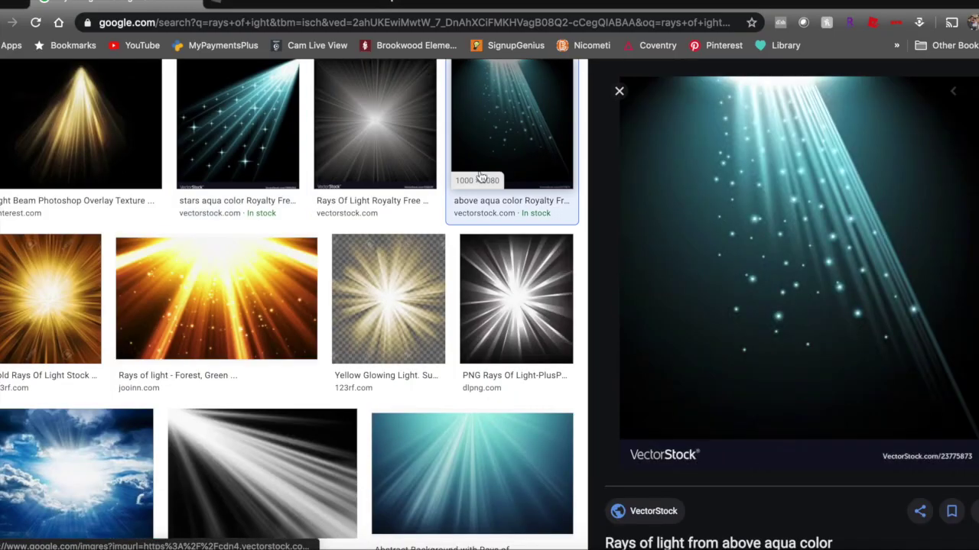
- Copy the full-size preview of the aqua rays-from-above image in Chrome and paste it onto a new layer in Photoshop
{"action": "right_click", "coordinate": [746, 277]}
{"action": "left_click", "coordinate": [398, 0]}
{"action": "key", "text": "Return"}
{"action": "key", "text": "super+v"}
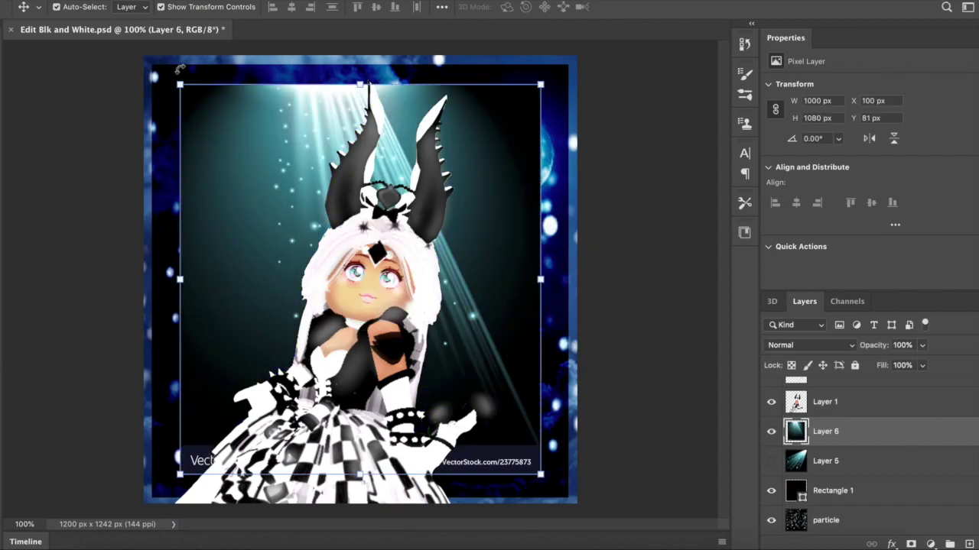
- Scale the rays-from-above image to about 1471 × 1590 px across the whole canvas, and set its blending mode to Screen
{"action": "left_click_drag", "start_coordinate": [181, 82], "coordinate": [144, 45]}
{"action": "left_click_drag", "start_coordinate": [542, 474], "coordinate": [593, 532]}
{"action": "left_click_drag", "start_coordinate": [495, 319], "coordinate": [420, 316]}
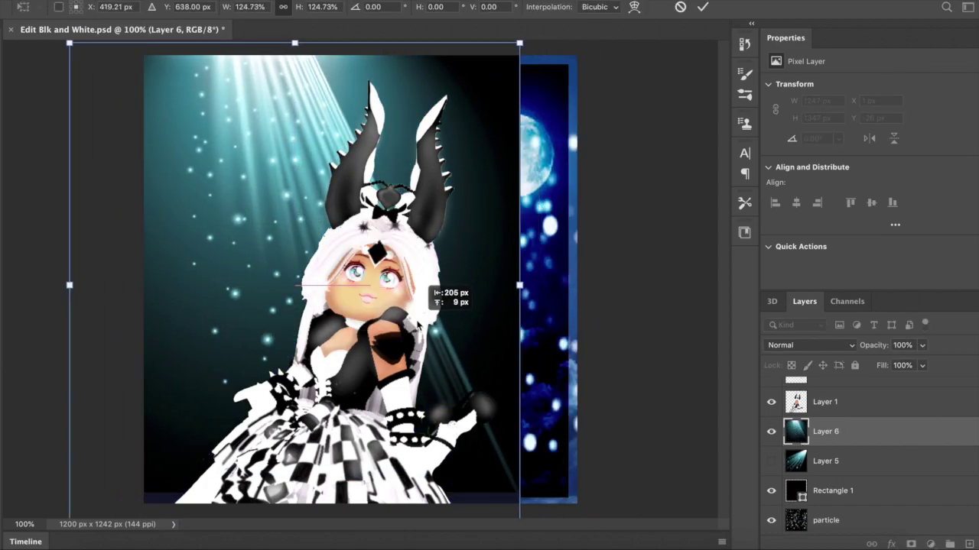
{"action": "left_click_drag", "start_coordinate": [520, 285], "coordinate": [601, 285]}
{"action": "key", "text": "Return"}
{"action": "left_click", "coordinate": [812, 346]}
{"action": "left_click", "coordinate": [808, 448]}
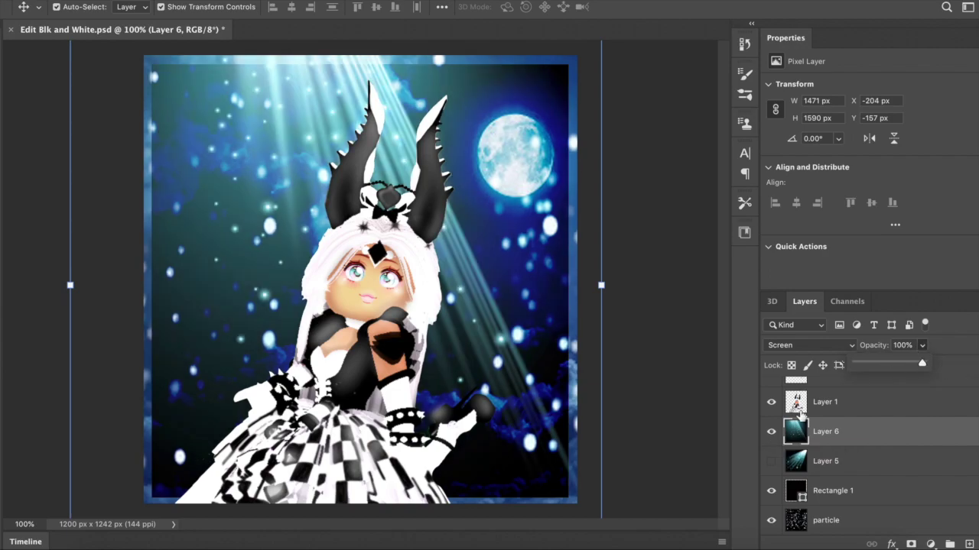
- Hide Layer 6, show the star rays on Layer 5, and leave no layer selected
{"action": "left_click", "coordinate": [771, 431]}
{"action": "left_click", "coordinate": [771, 461]}
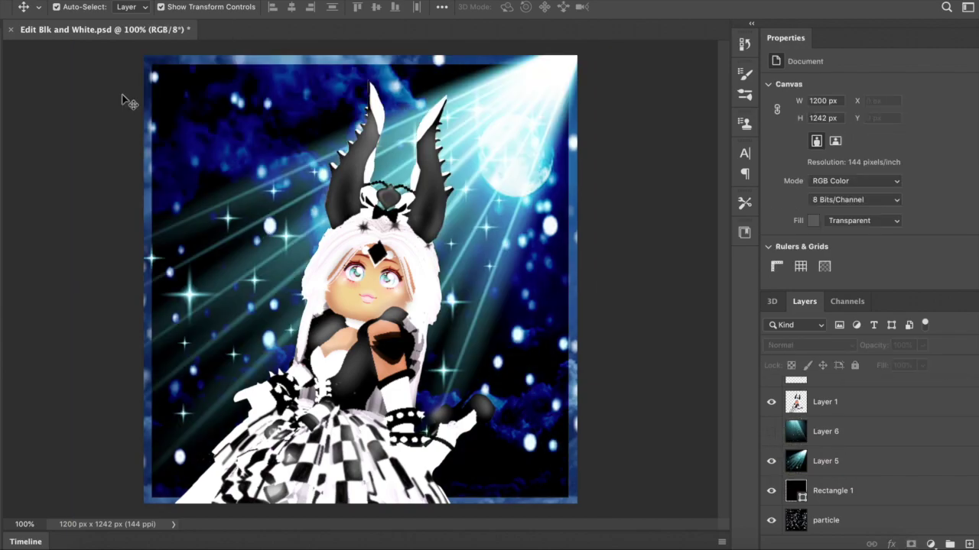
{"action": "left_click", "coordinate": [130, 118]}
- Save the document as "Edit Blk and White final.psd" in the "edits for twitter" folder
{"action": "left_click", "coordinate": [578, 400]}
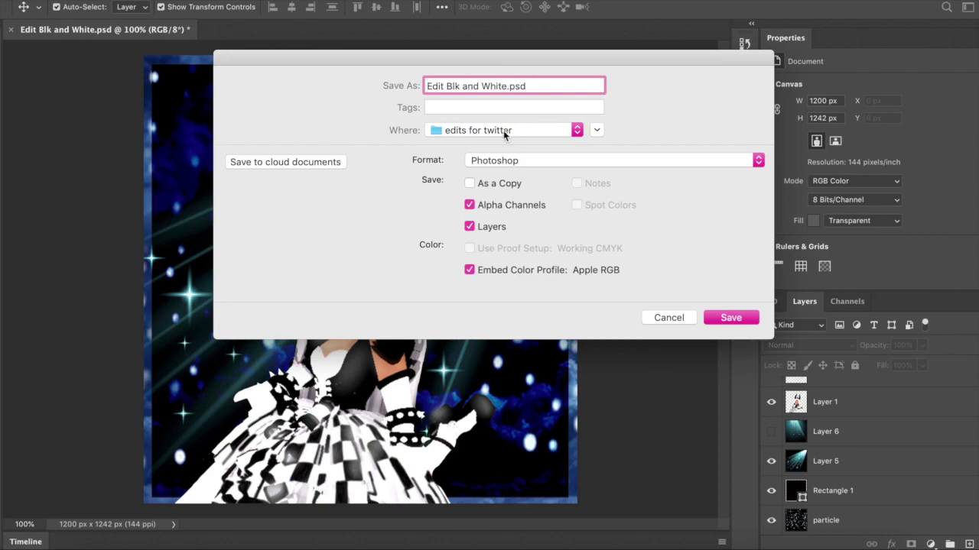
{"action": "key", "text": "Return"}
{"action": "key", "text": "Return"}
- Save a JPEG version of the artwork as "Edit Blk and White final.jpg"
{"action": "left_click", "coordinate": [86, 0]}
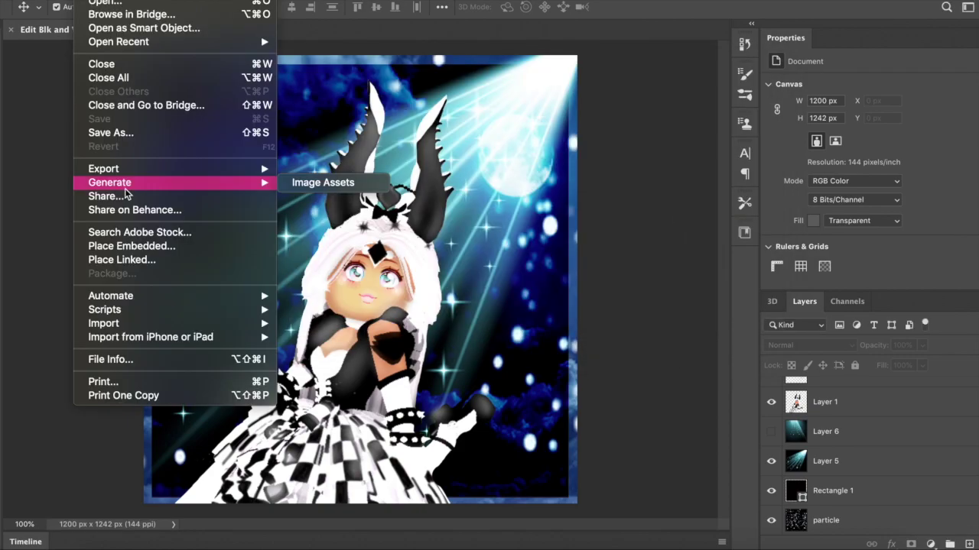
{"action": "left_click", "coordinate": [111, 132]}
{"action": "left_click", "coordinate": [617, 160]}
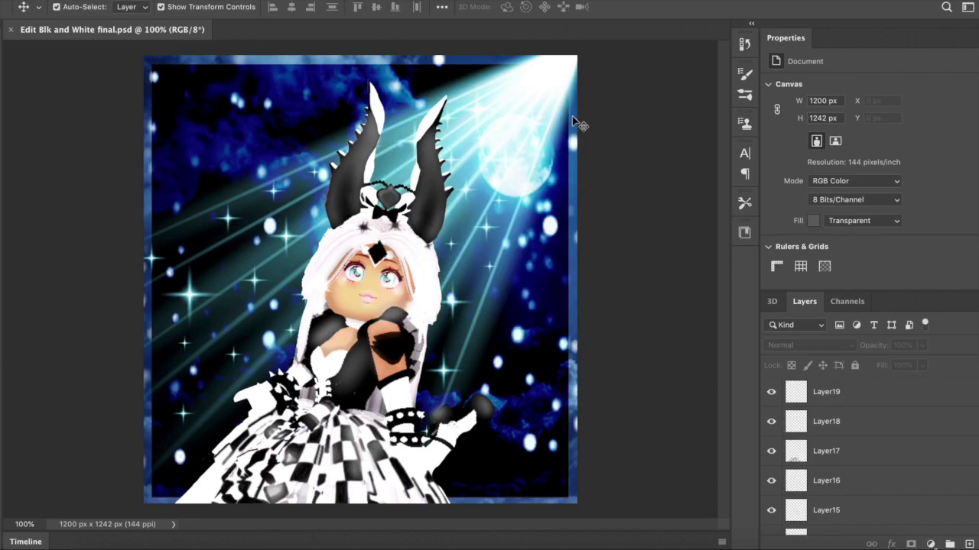
- Open the original green-screen screenshot from the "edits for twitter" folder and place the Photoshop window beside it for comparison
{"action": "key", "text": "super+plus"}
{"action": "key", "text": "super+minus"}
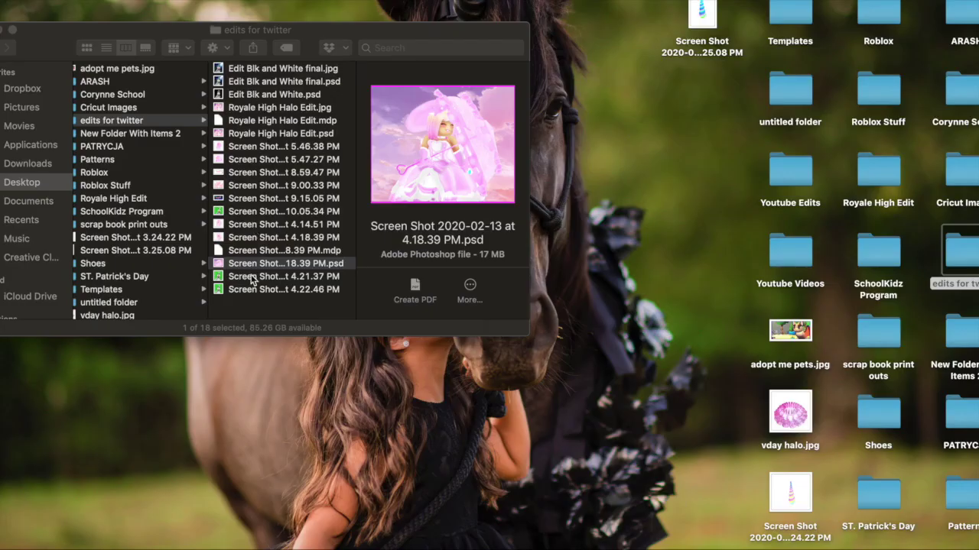
{"action": "left_click", "coordinate": [252, 277]}
{"action": "double_click", "coordinate": [252, 279]}
{"action": "left_click", "coordinate": [695, 535]}
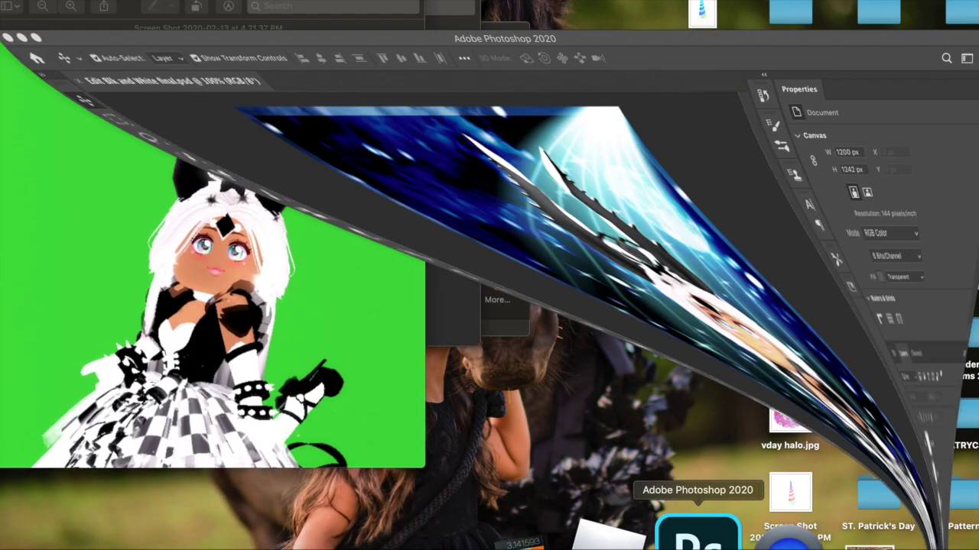
{"action": "left_click_drag", "start_coordinate": [672, 2], "coordinate": [688, 1]}
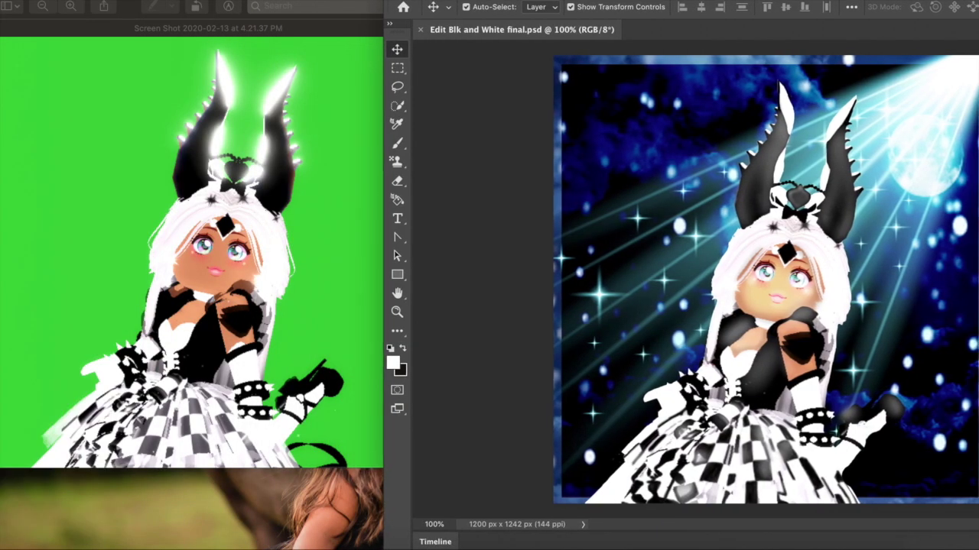